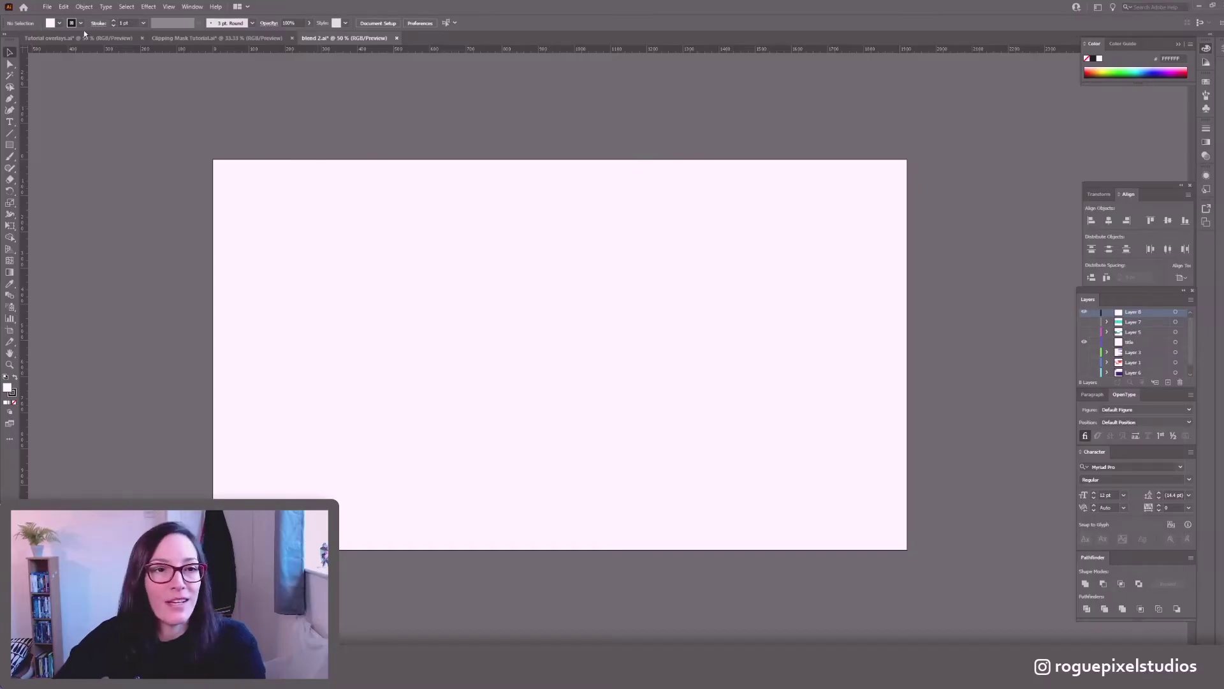
Draw a dark blue #191768 square with no stroke near the artboard's top-left.
click(10, 145)
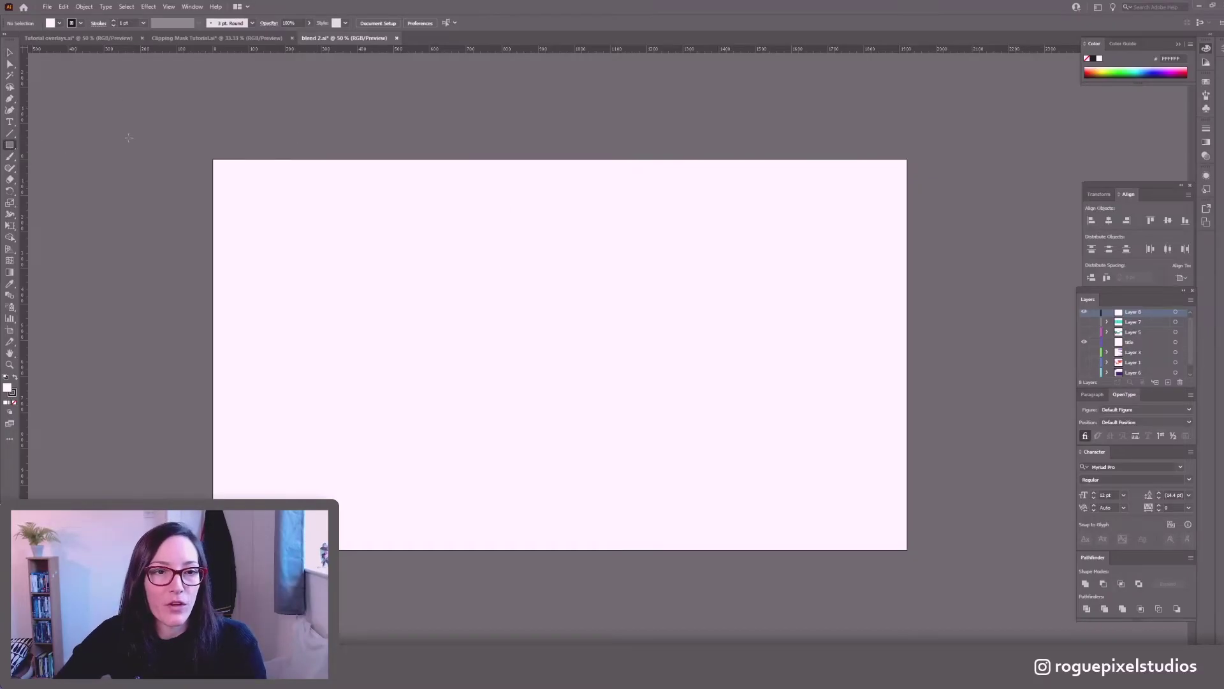
double_click(8, 388)
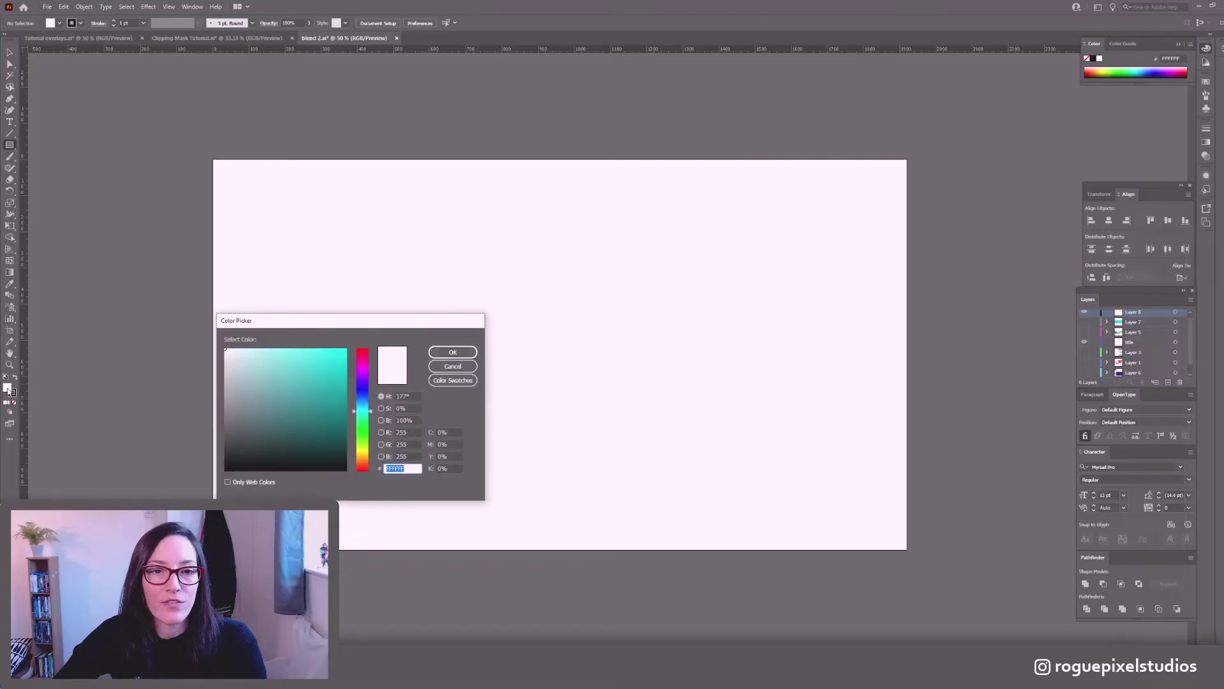
click(367, 385)
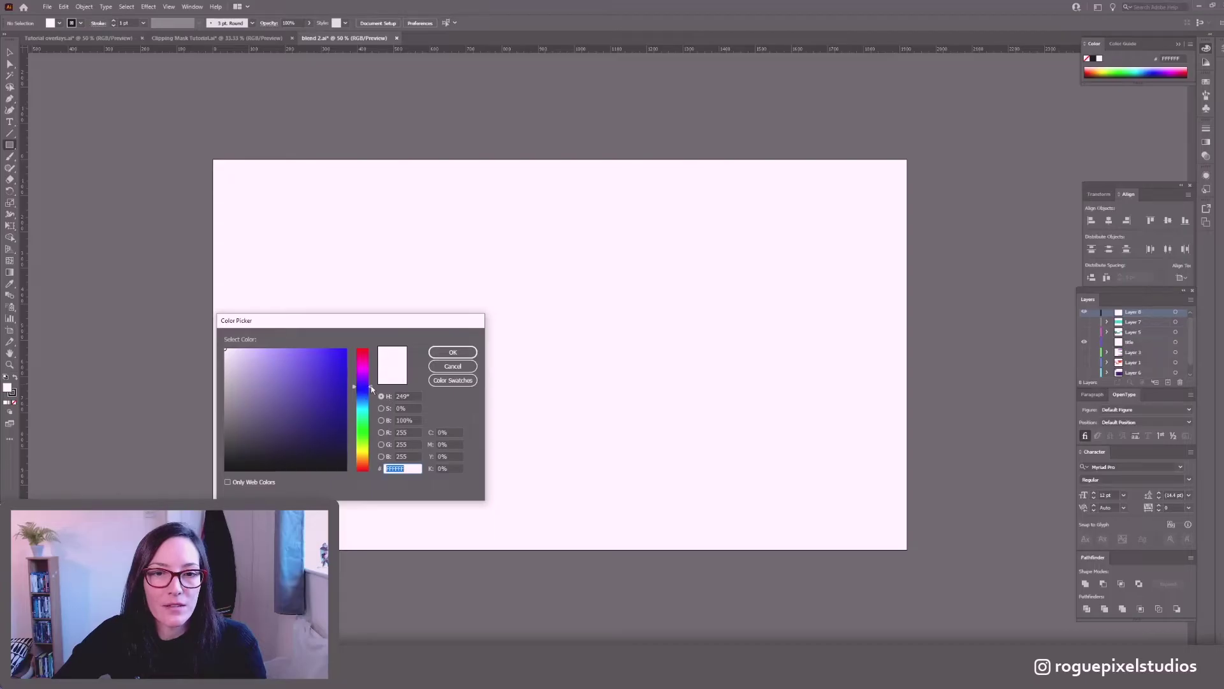
click(319, 421)
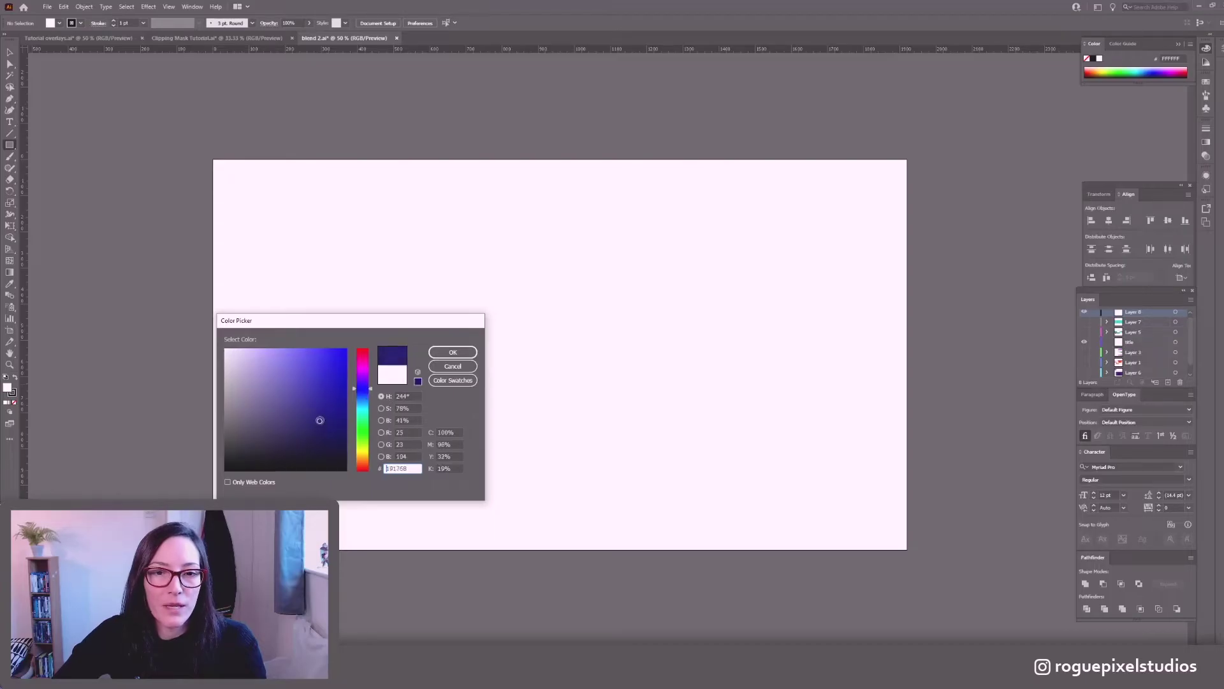
click(452, 352)
click(13, 394)
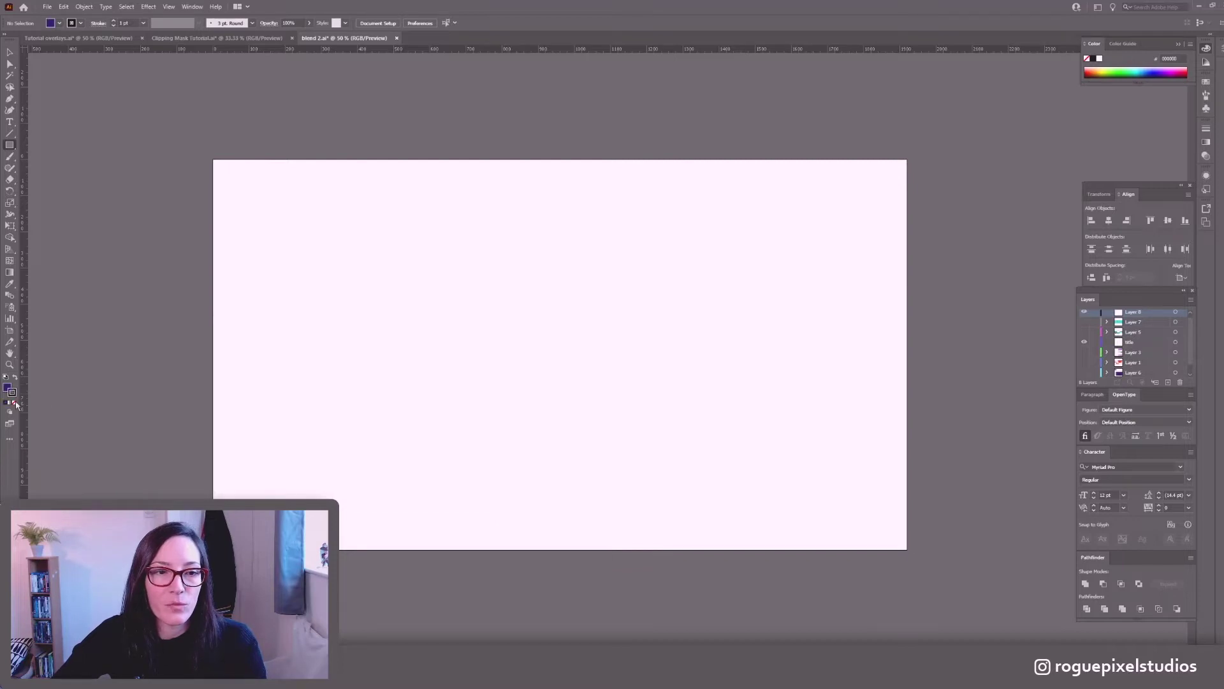
click(15, 404)
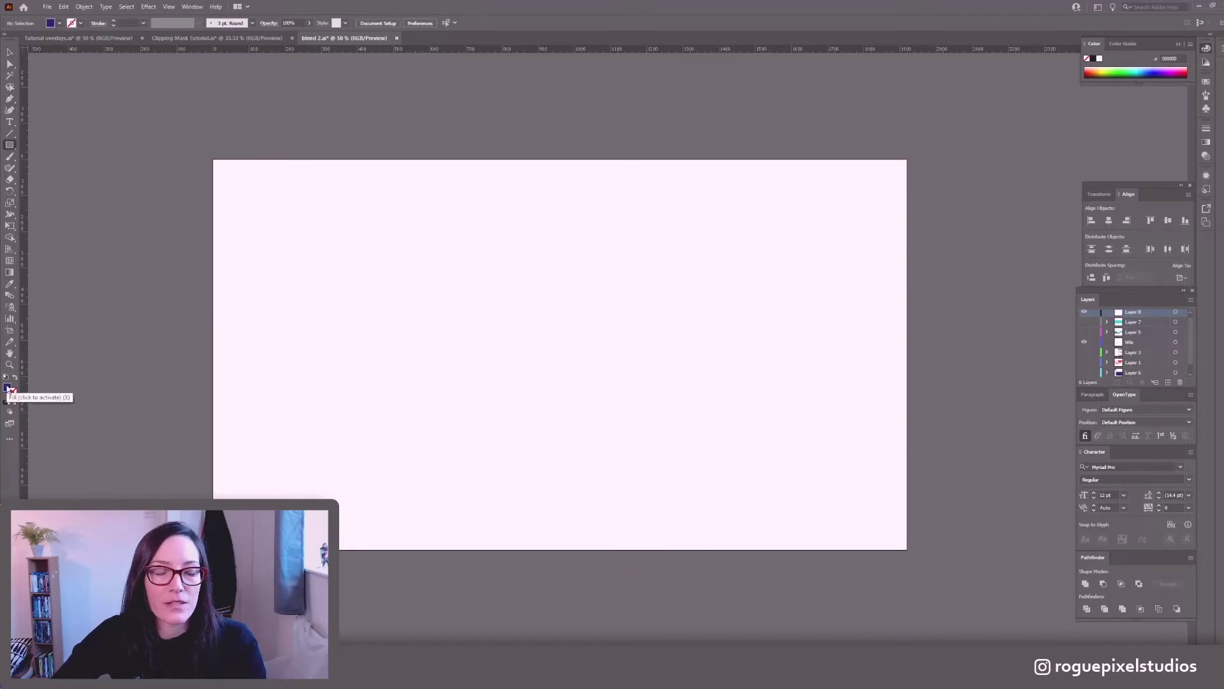
drag(252, 204, 305, 258)
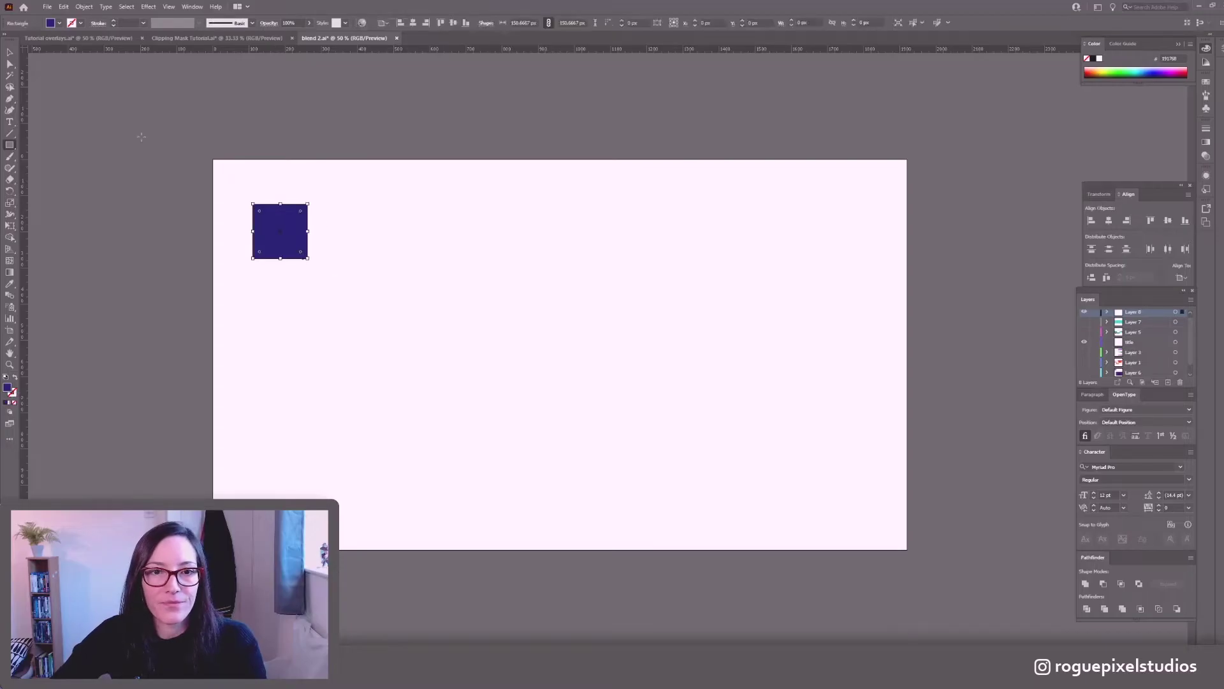
Alt-drag a copy of the square to the right and recolour it magenta #FF43F2.
click(10, 52)
click(146, 136)
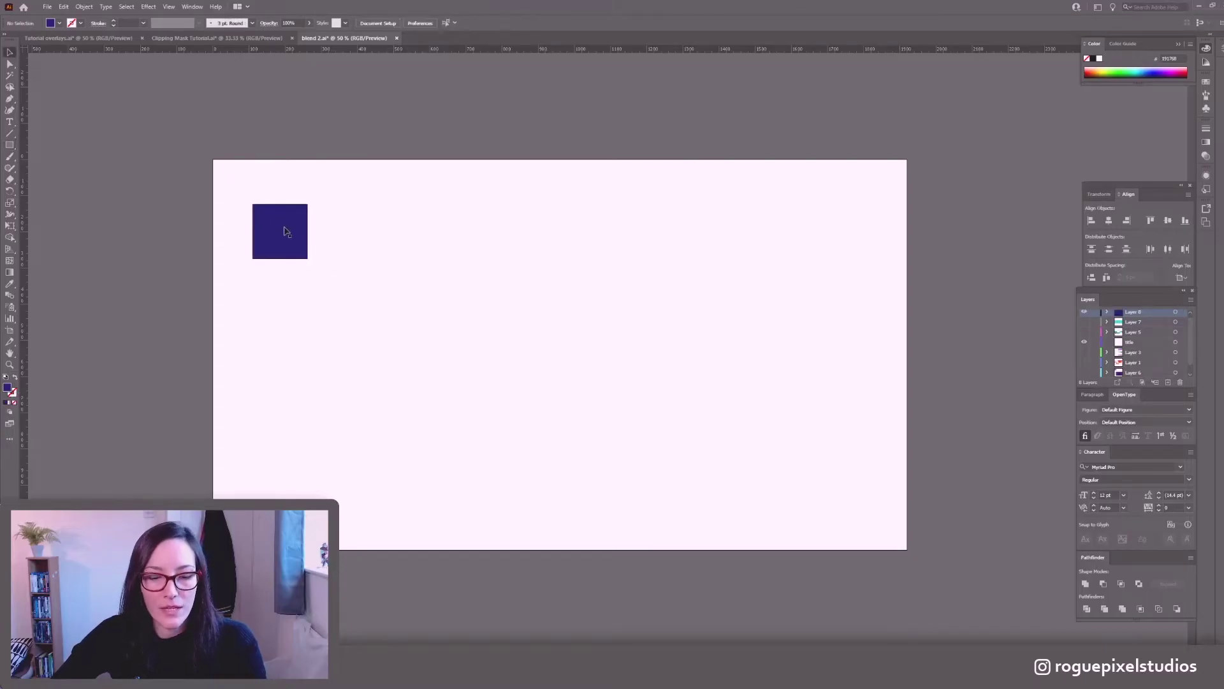
drag(285, 231, 824, 224)
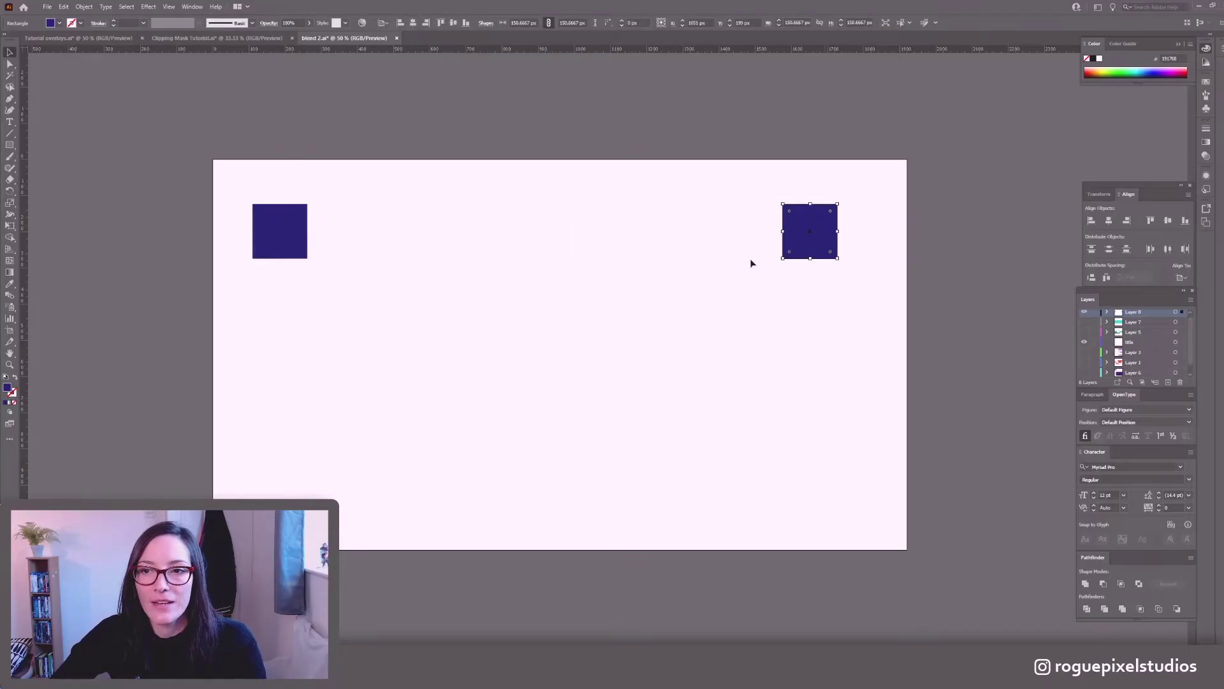
double_click(7, 387)
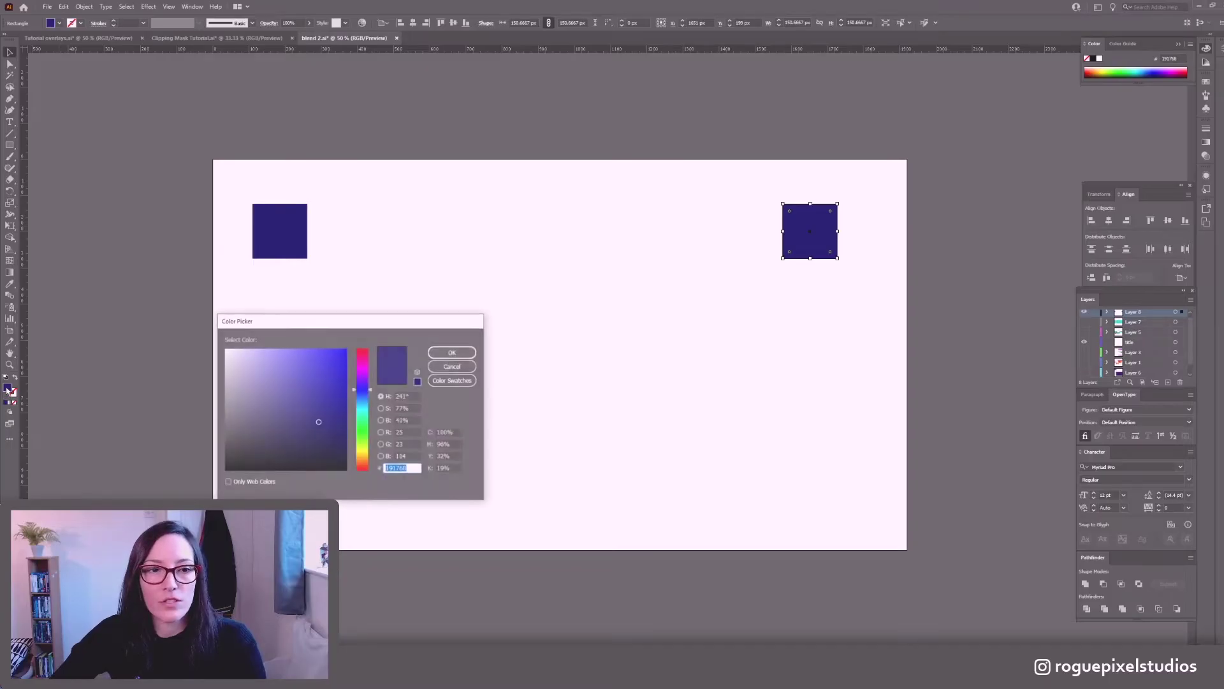
mouse_move(366, 377)
mouse_down()
mouse_move(322, 363)
mouse_move(314, 346)
mouse_up()
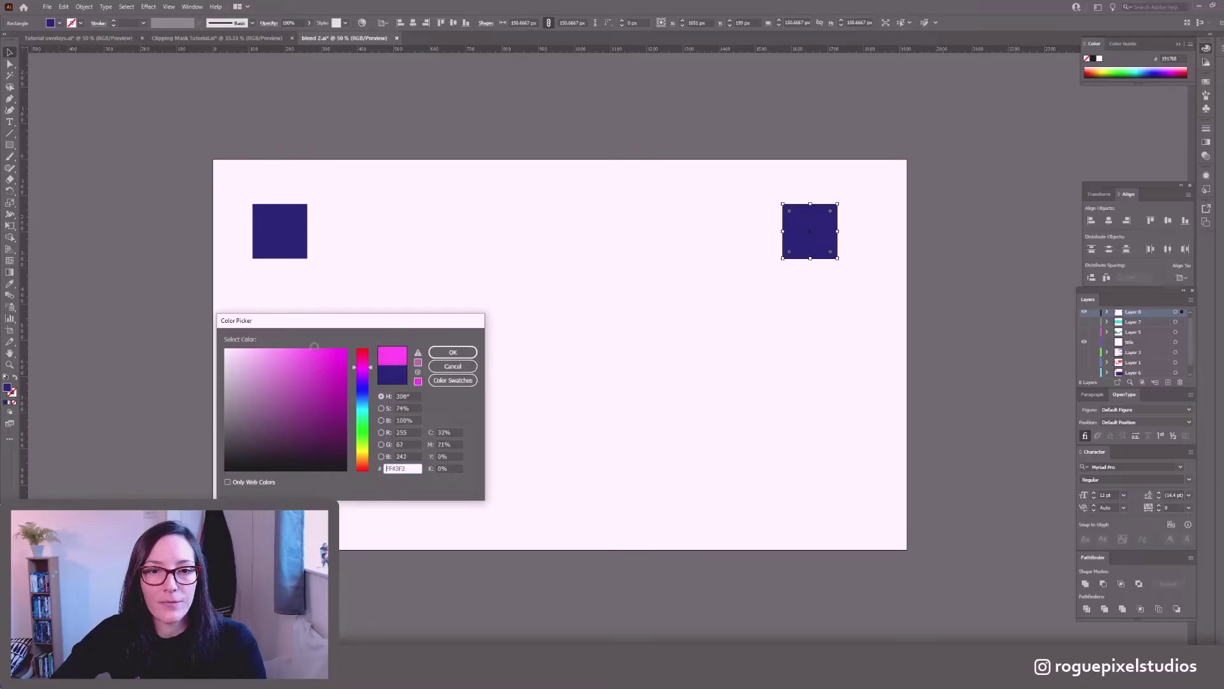
click(453, 352)
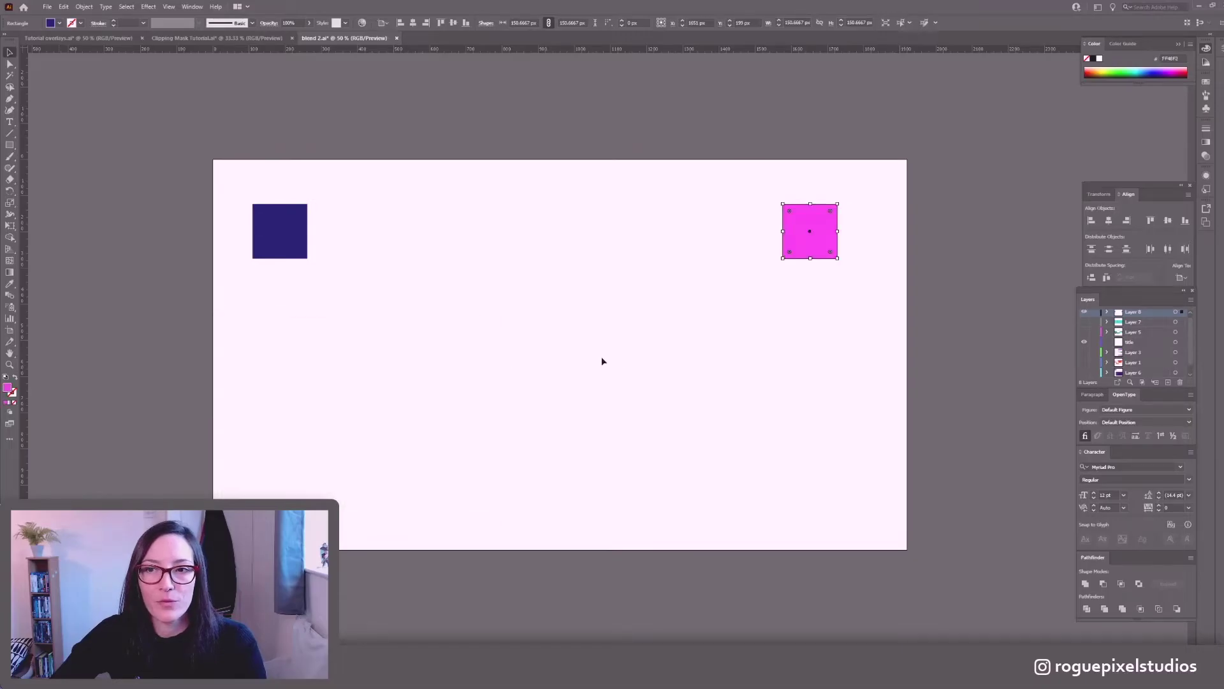
click(662, 361)
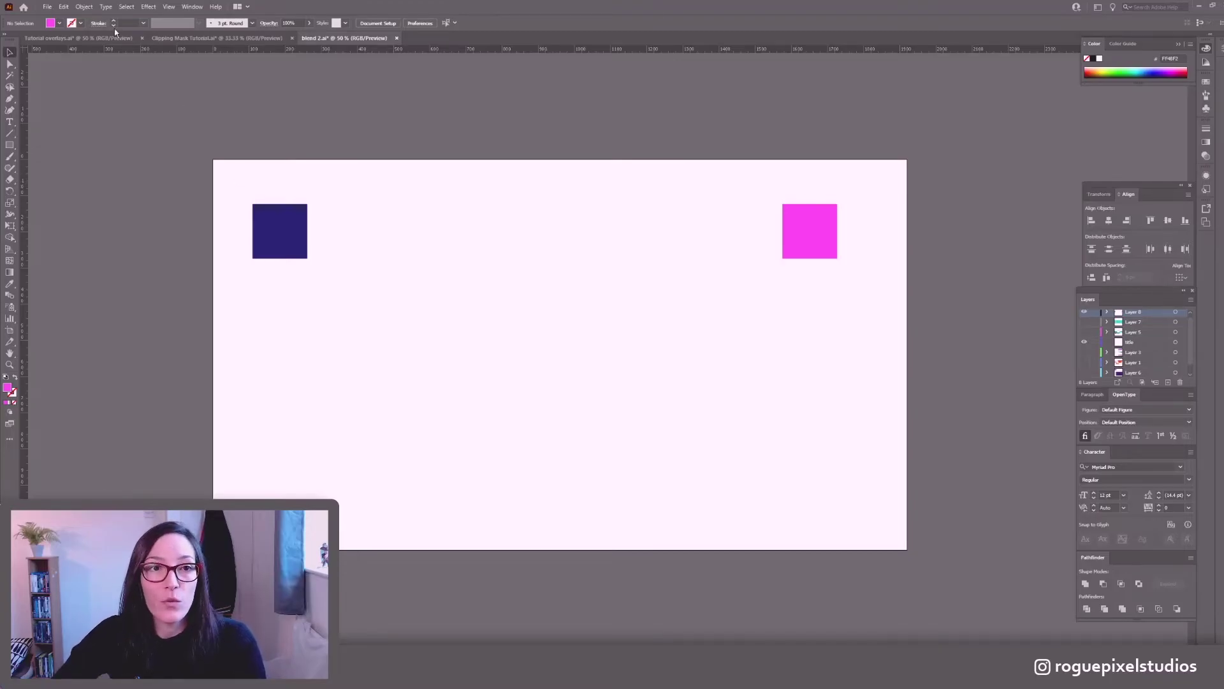
Set Blend Options spacing to Specified Steps with 8 steps.
click(63, 7)
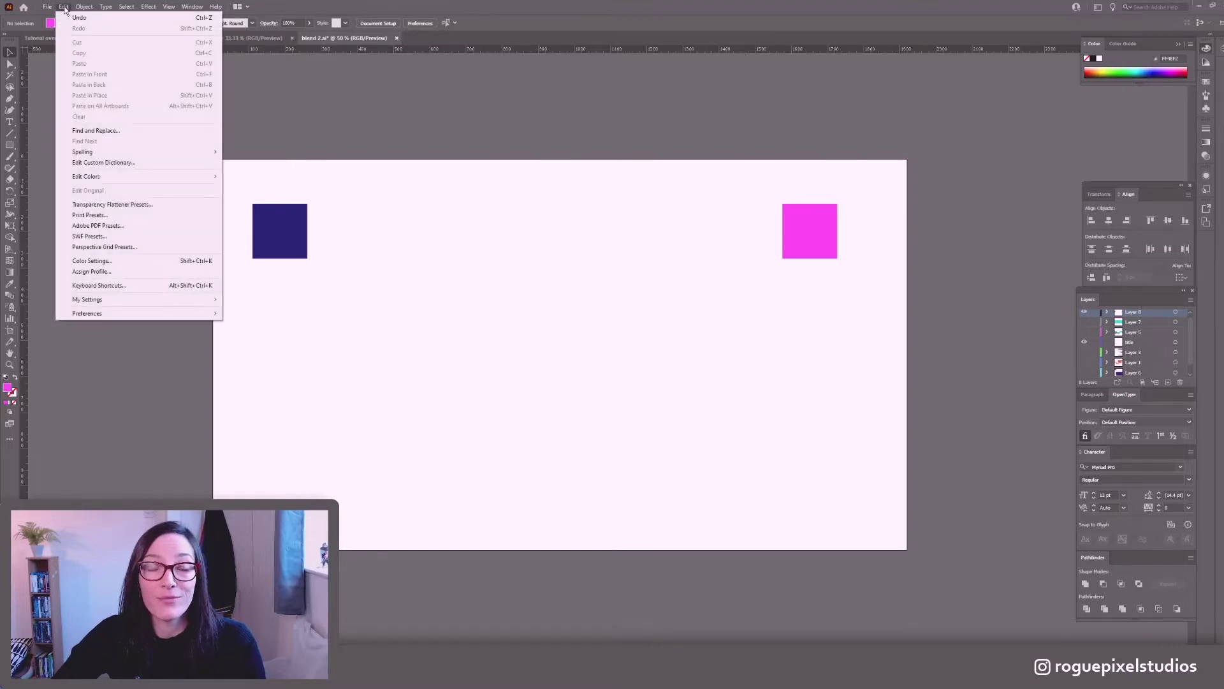
mouse_move(85, 8)
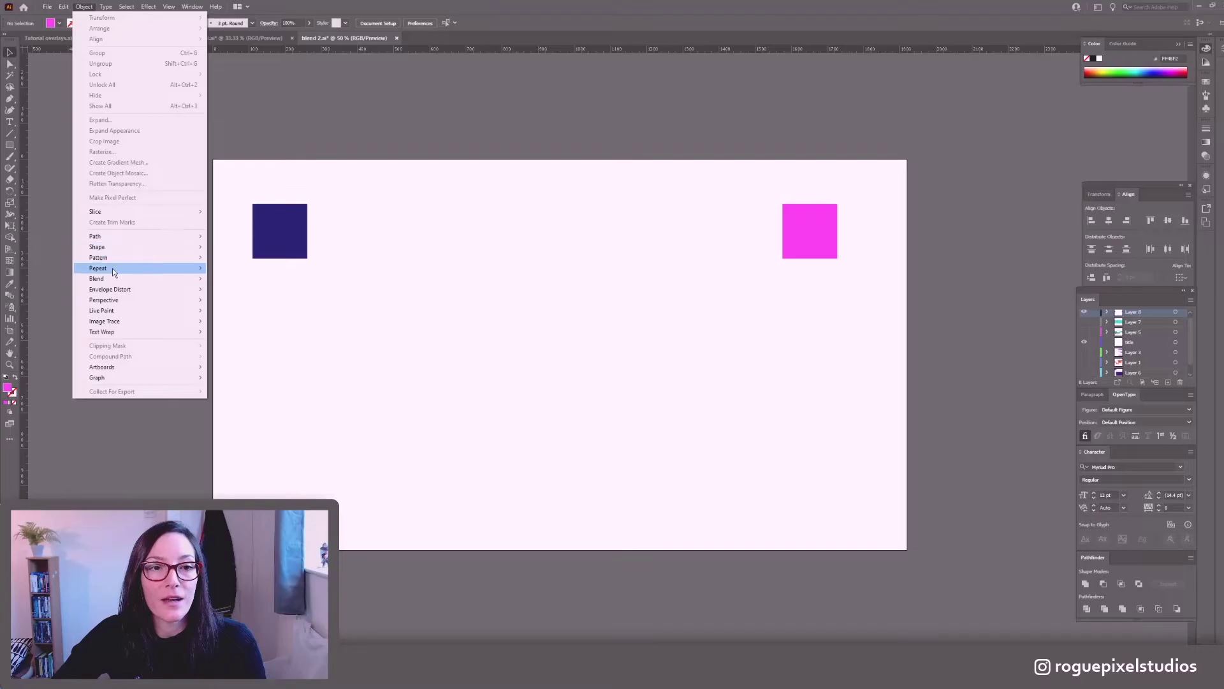
mouse_move(117, 281)
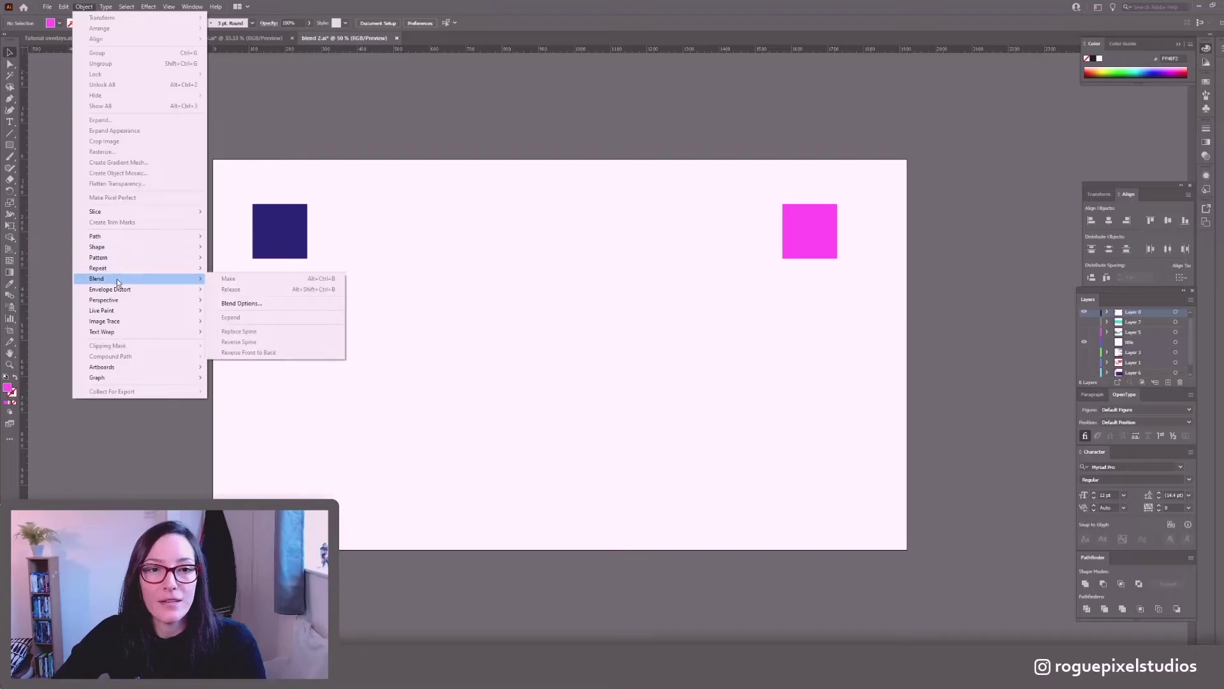
click(248, 303)
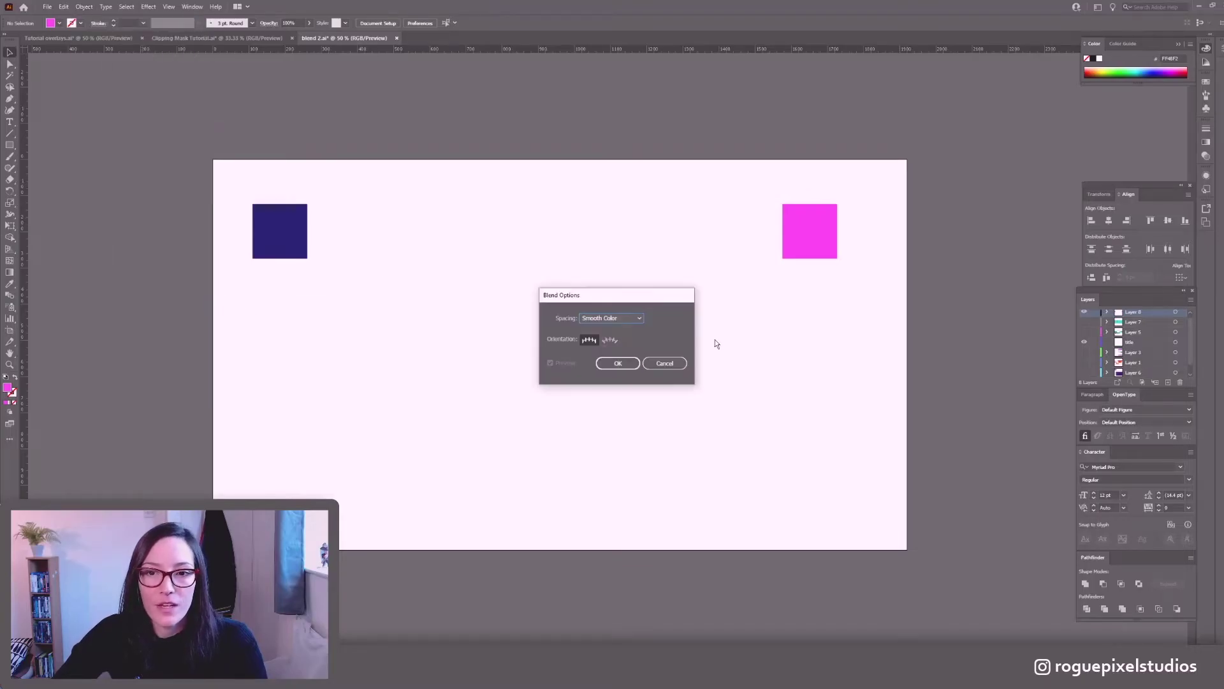
click(614, 322)
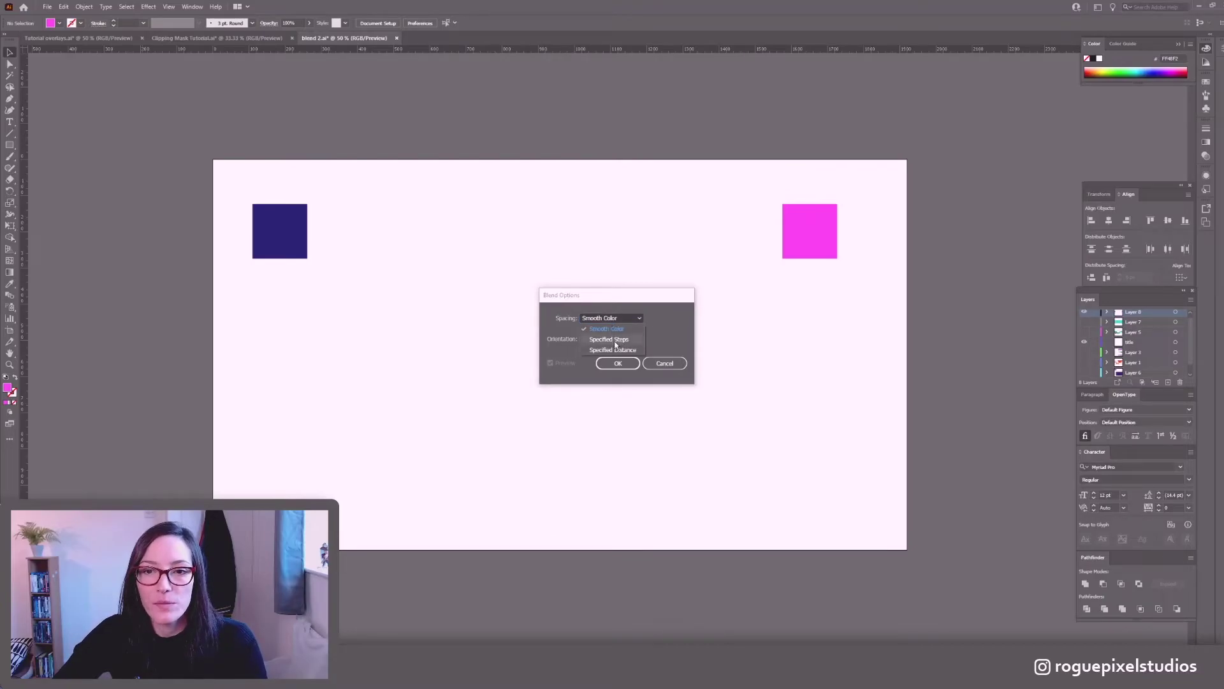
click(615, 341)
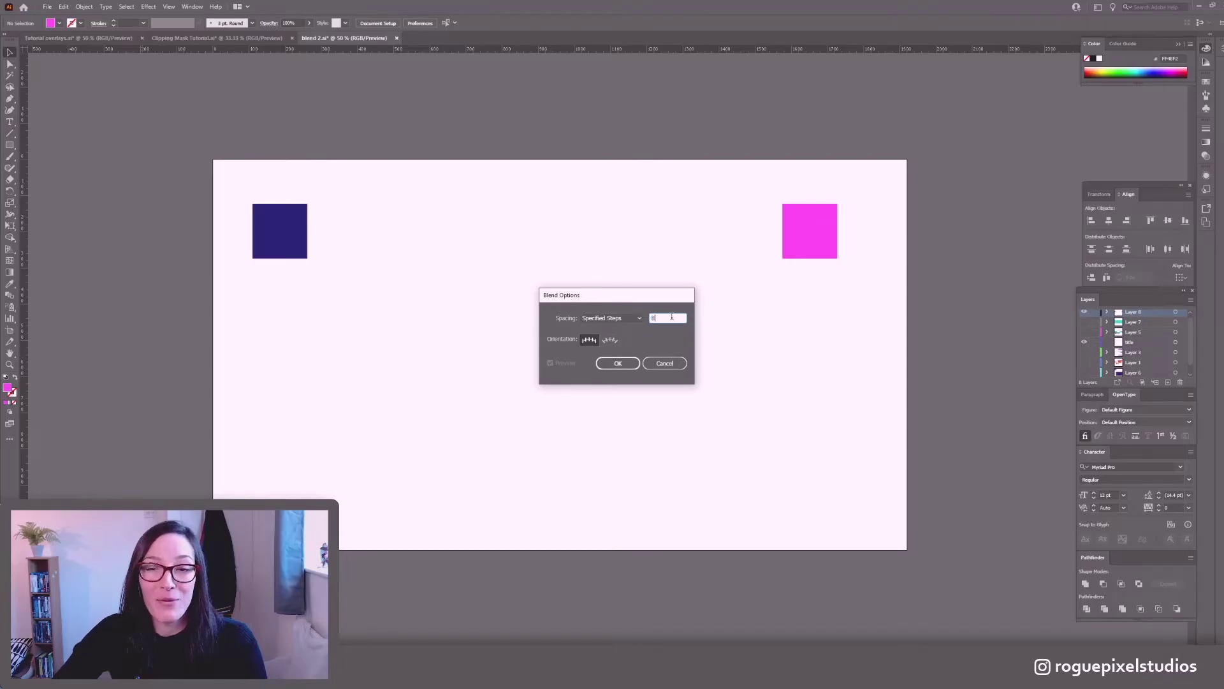
click(618, 363)
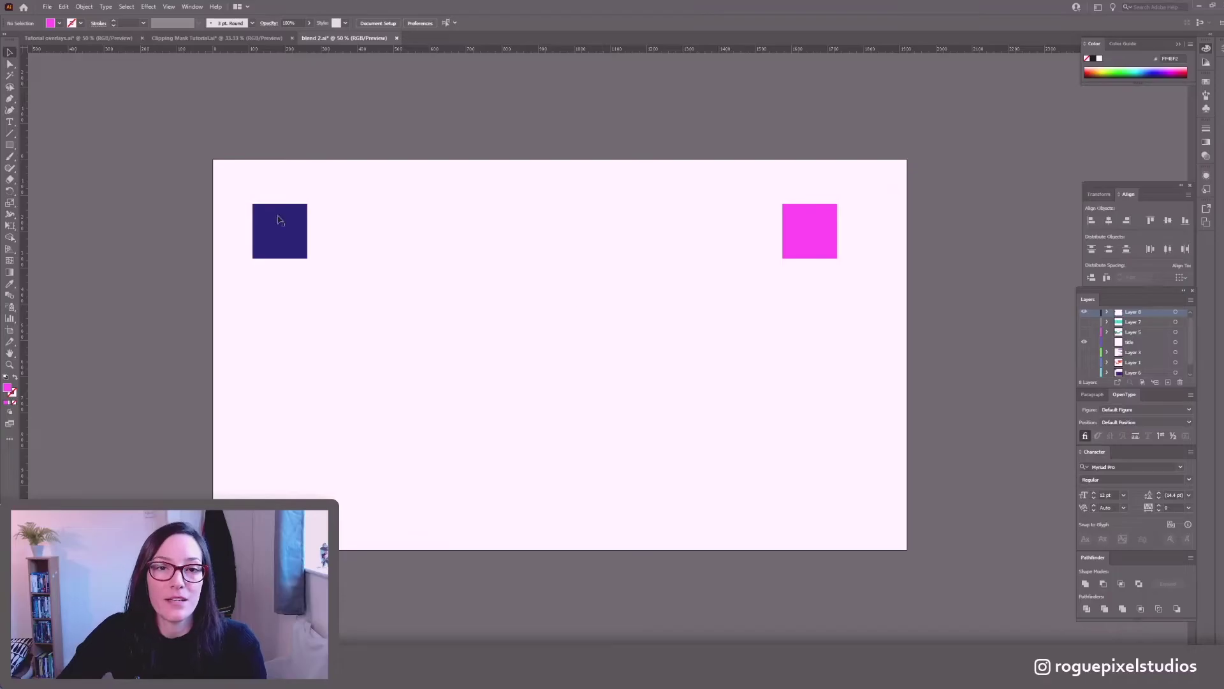
Select both squares and make a blend, giving ten squares from navy to magenta.
key(ctrl+a)
click(84, 7)
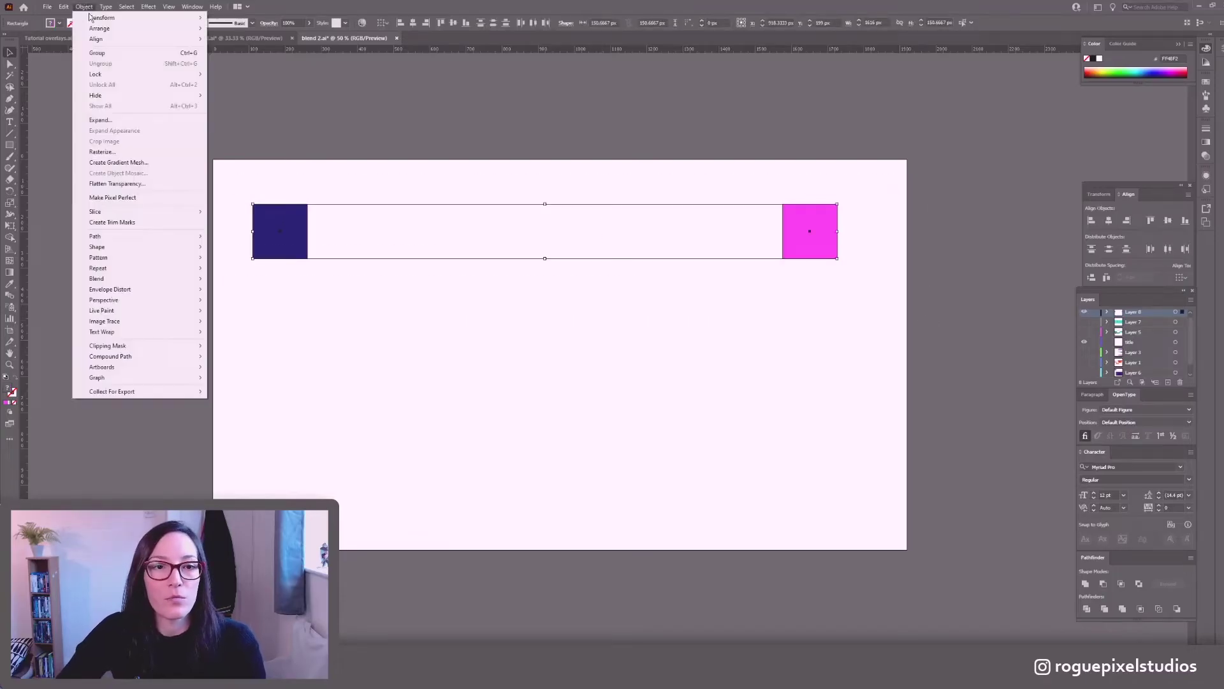
mouse_move(153, 279)
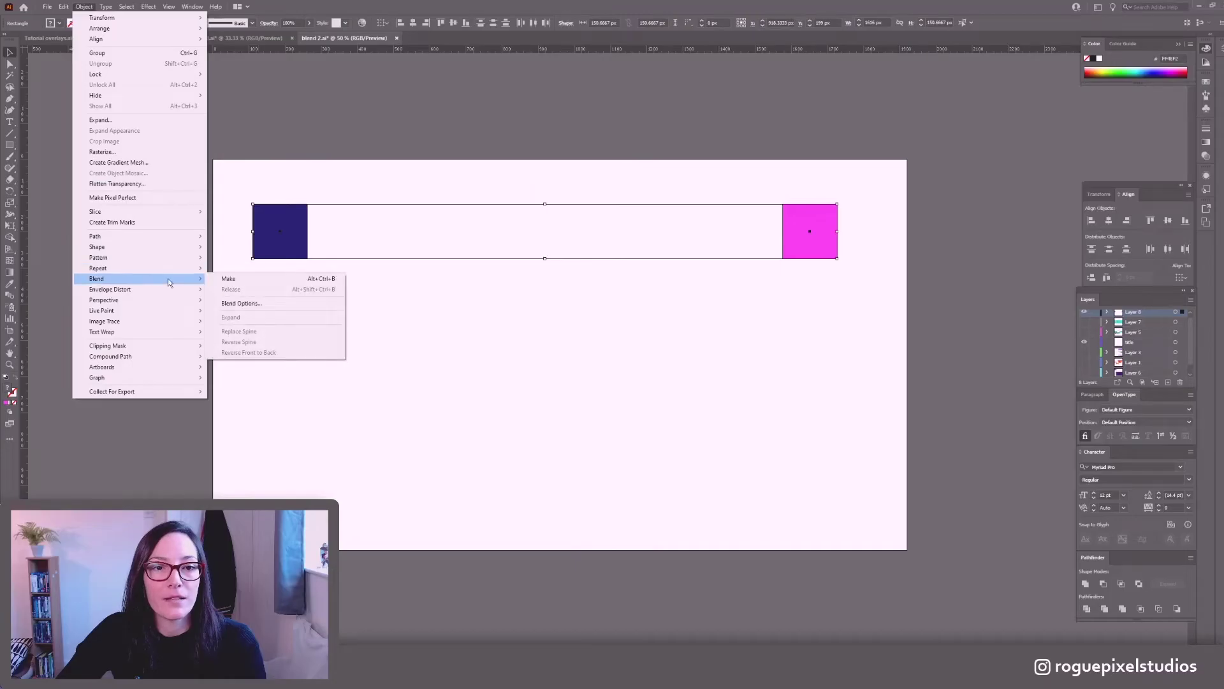
click(228, 279)
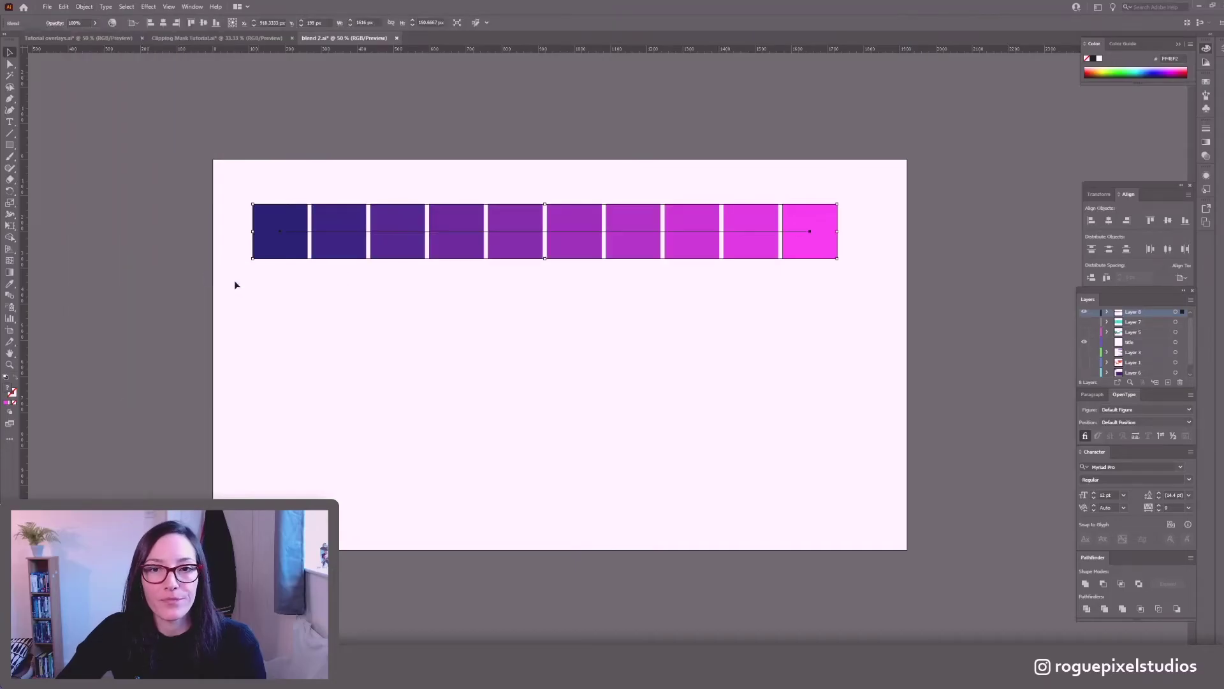
click(574, 357)
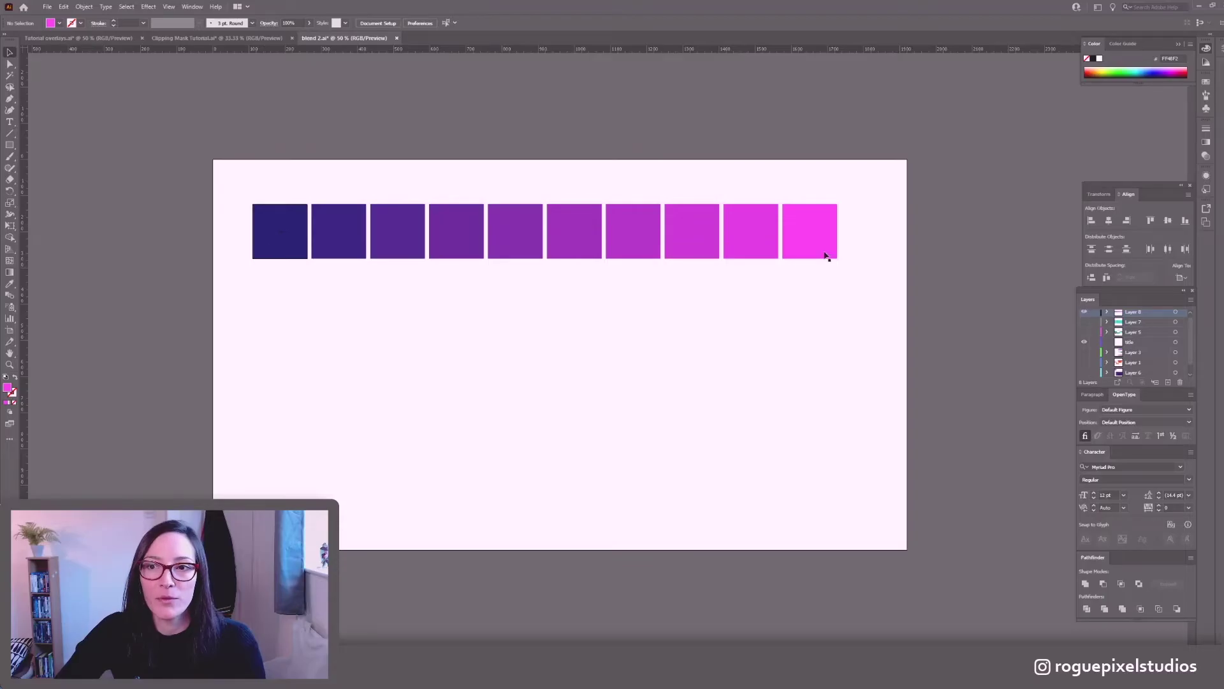
click(705, 231)
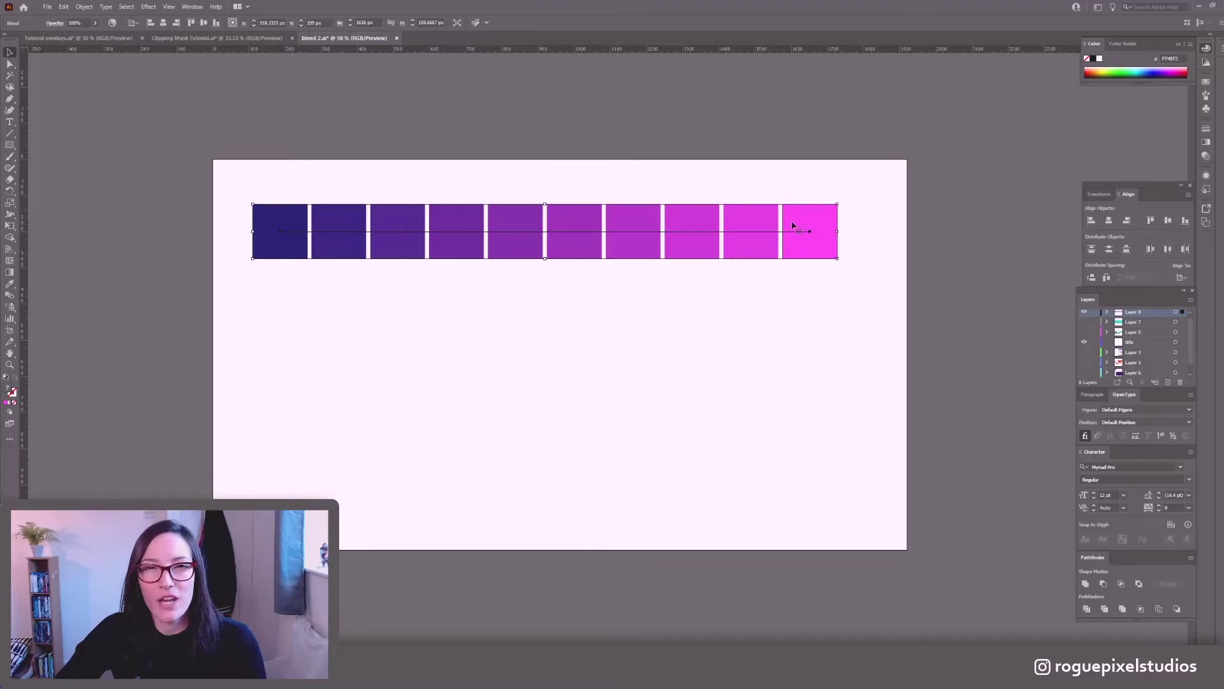
Inside the blend, recolour the last square hot pink #FF29C3, then exit isolation mode.
double_click(822, 246)
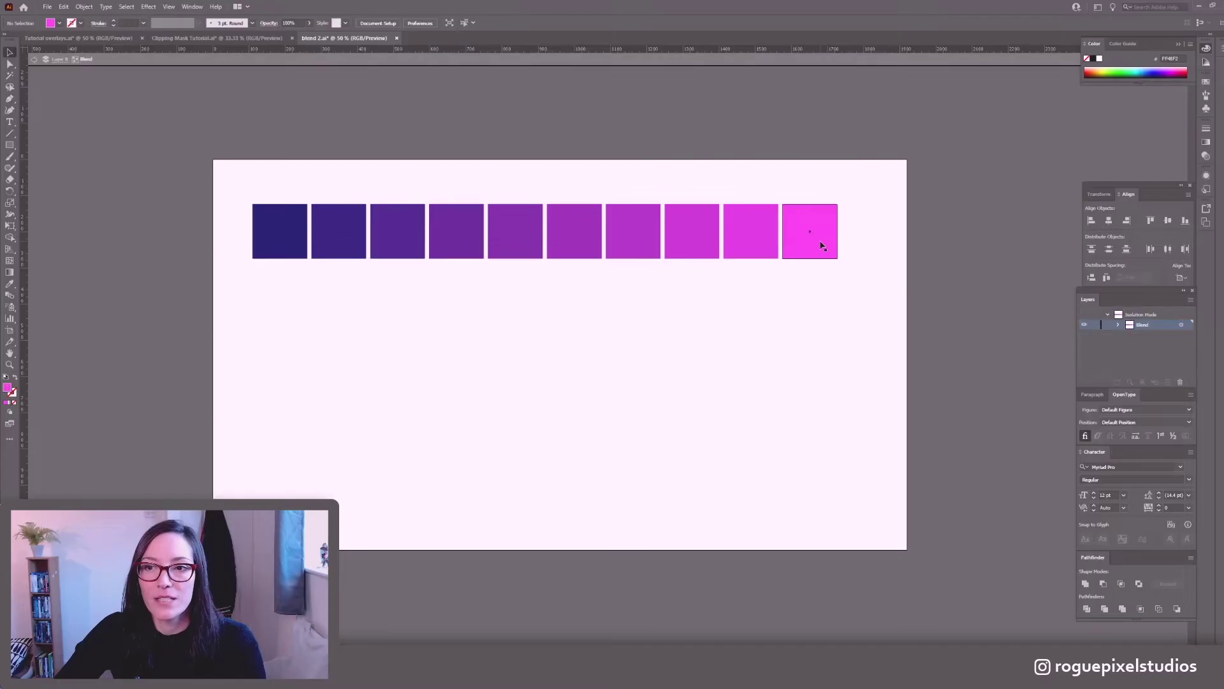
click(823, 249)
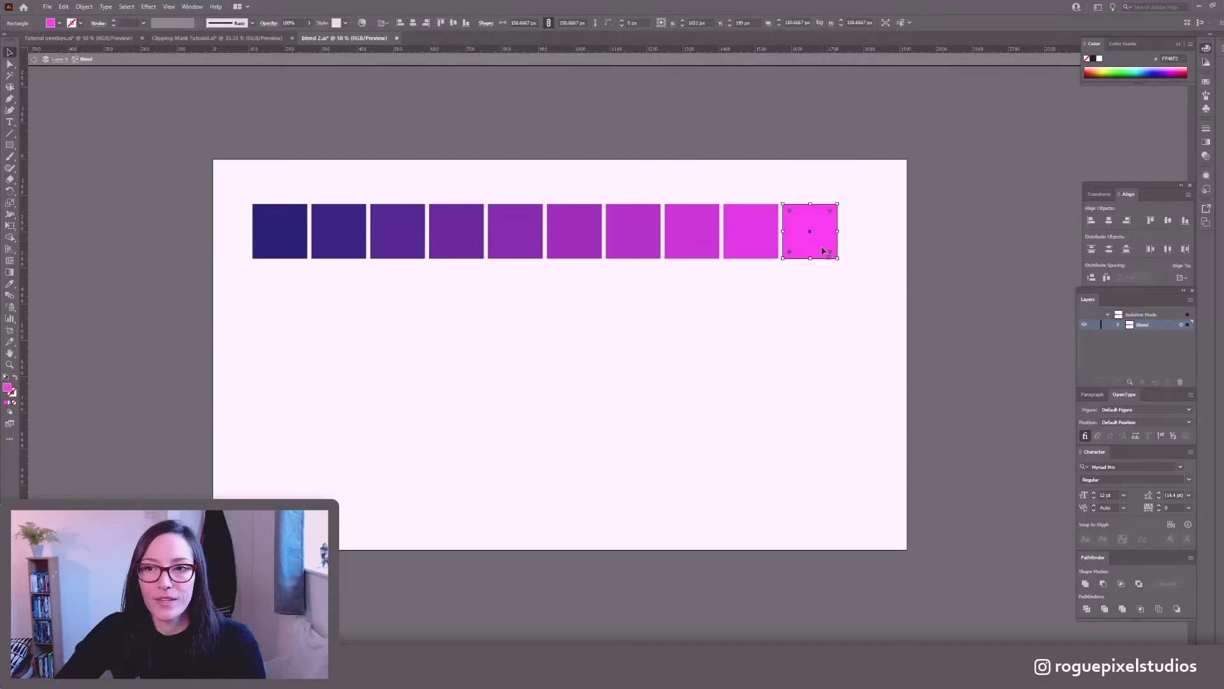
double_click(7, 387)
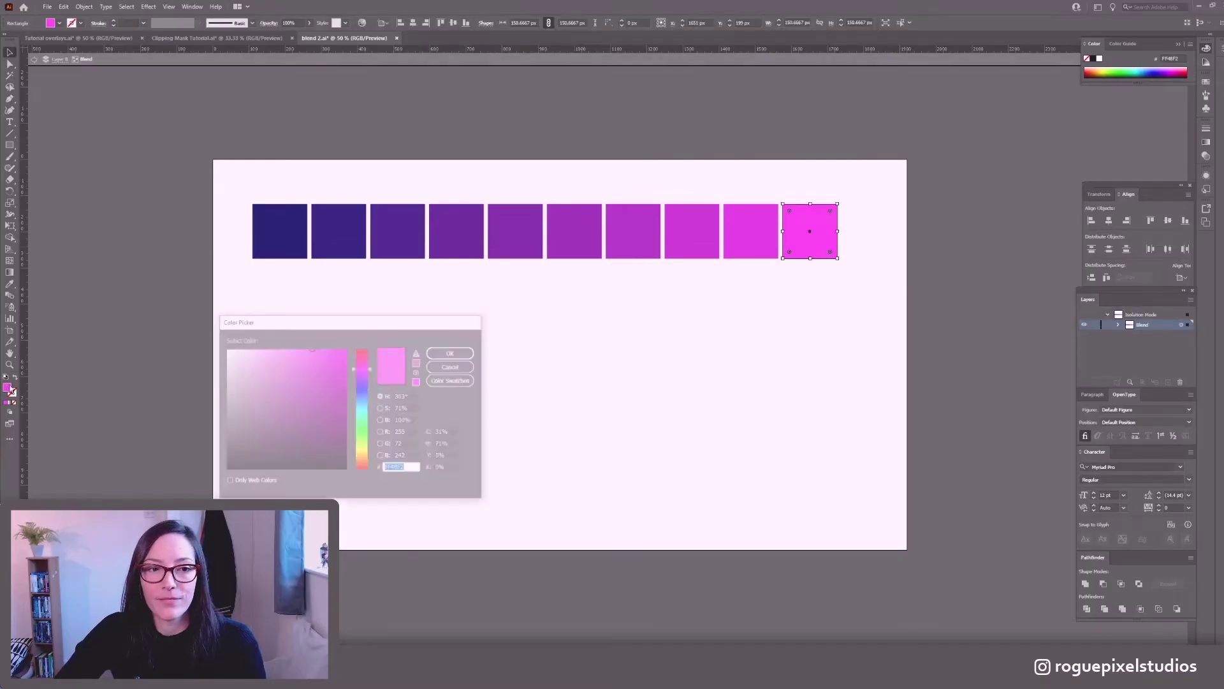
click(355, 369)
drag(355, 368, 327, 346)
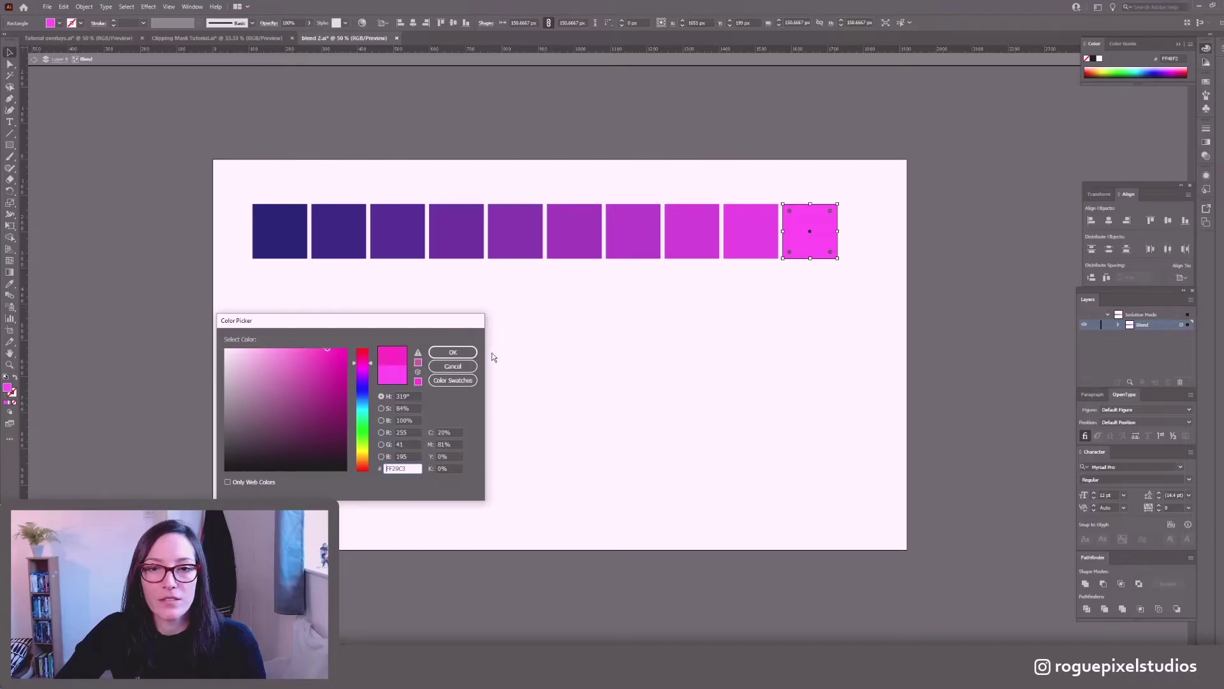
click(465, 354)
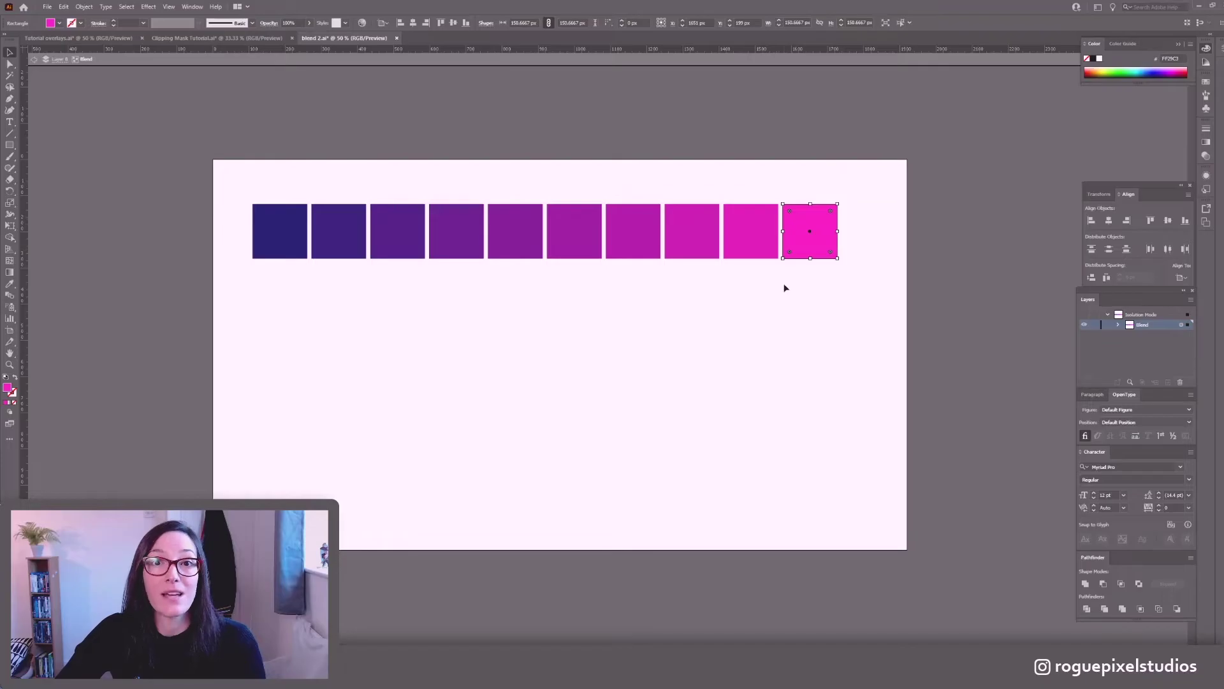
click(864, 260)
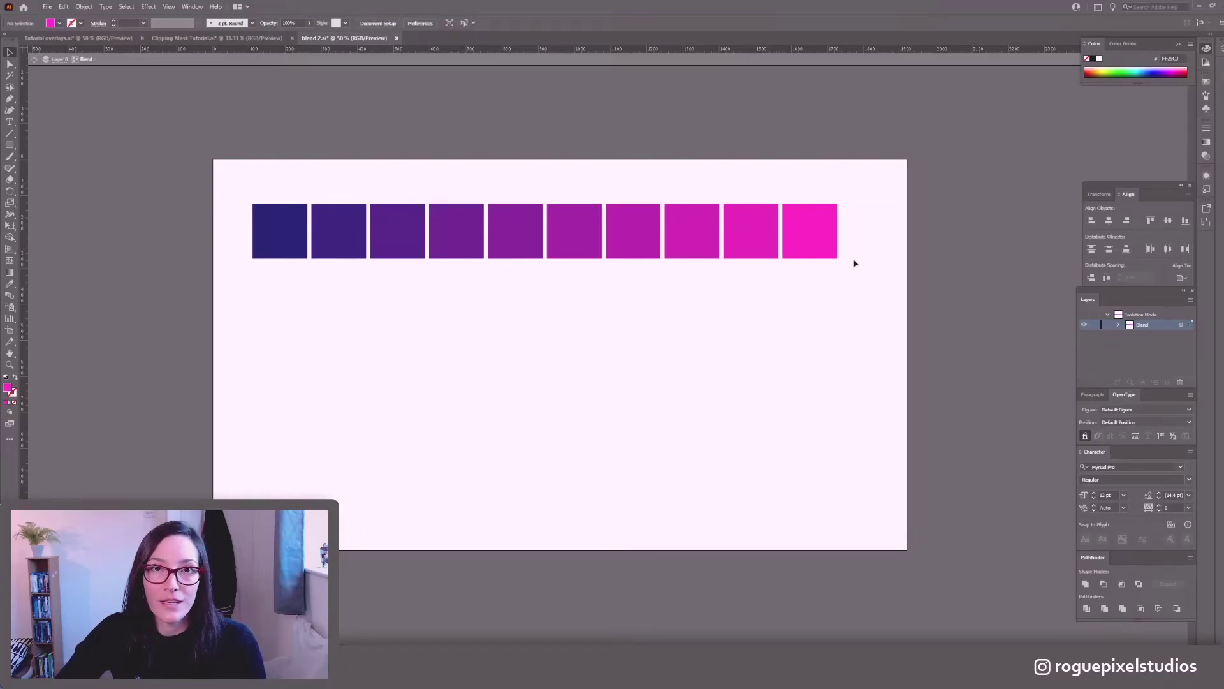
Stretch the blended row slightly and expand it into separate squares.
click(568, 60)
click(470, 203)
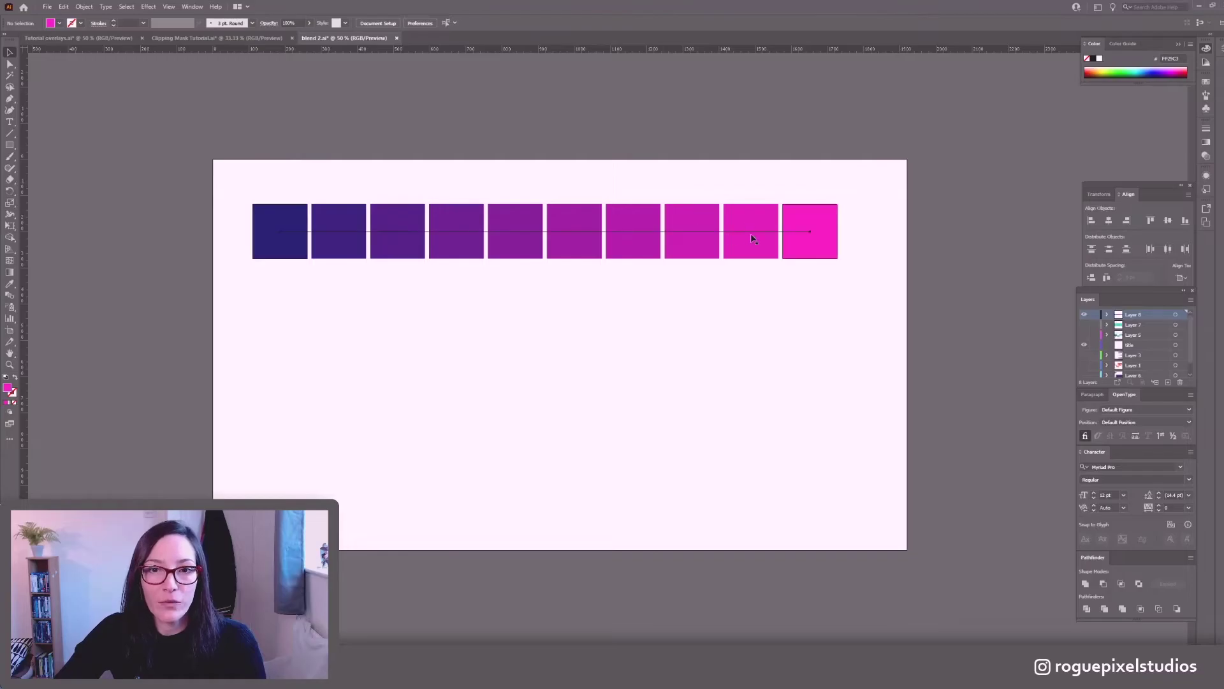
click(751, 233)
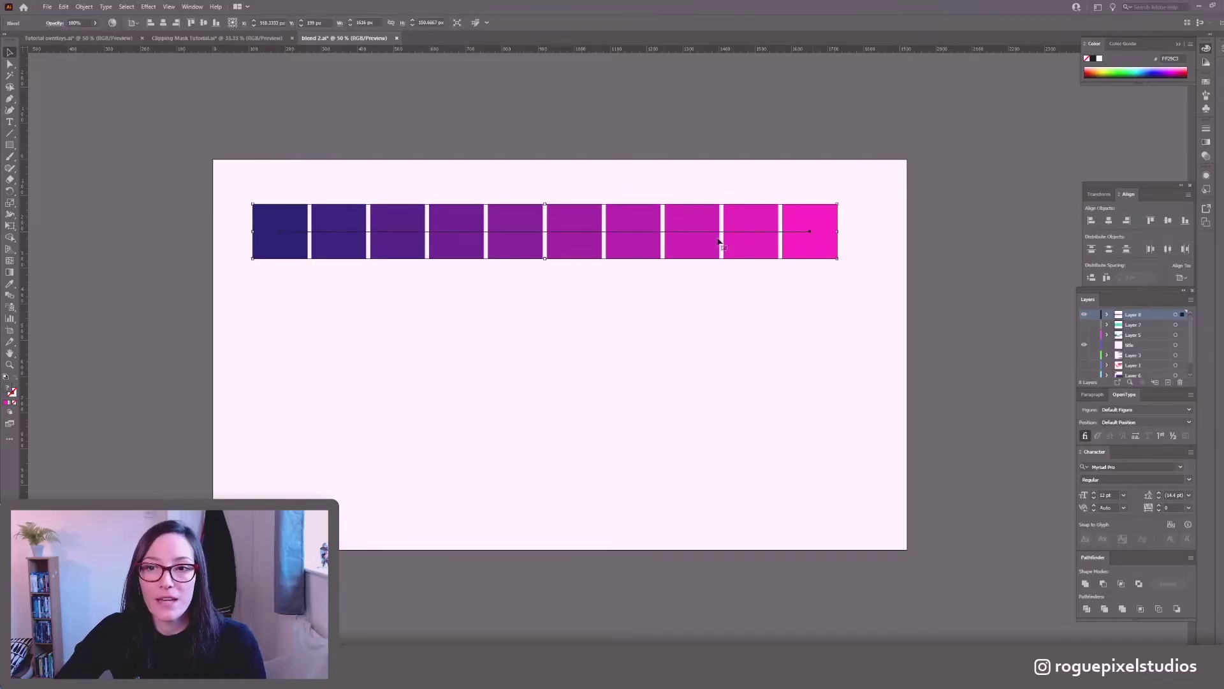
mouse_move(823, 239)
mouse_down()
mouse_move(823, 273)
mouse_move(832, 231)
mouse_up()
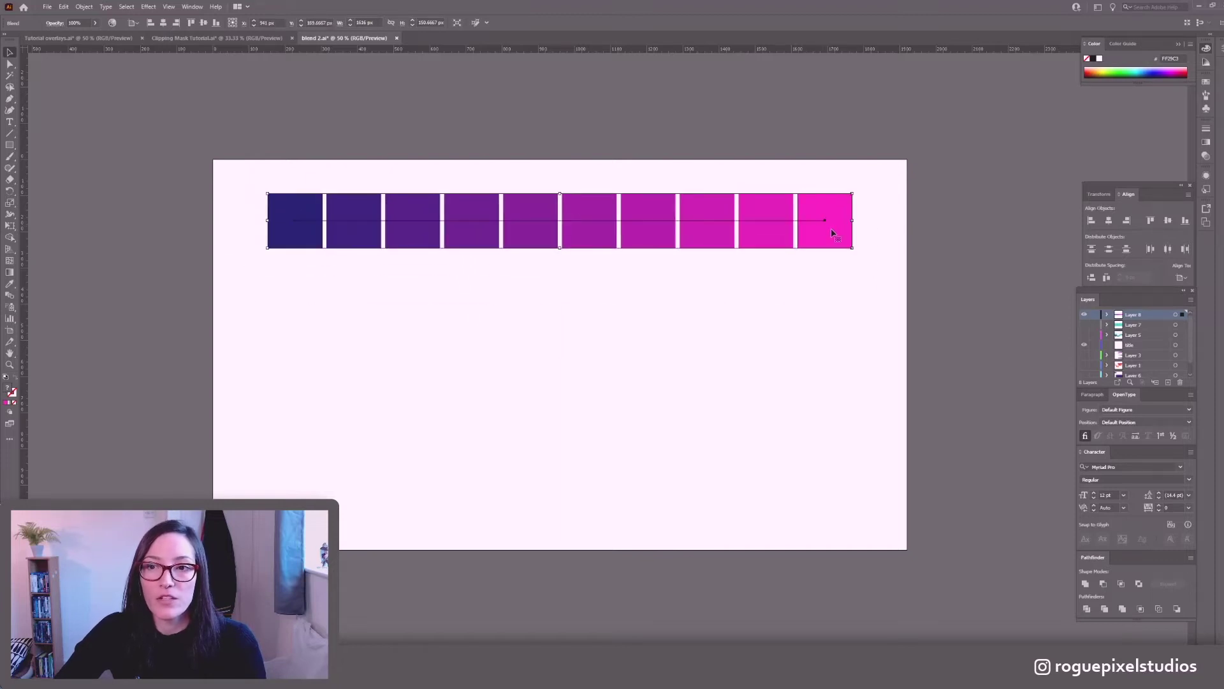
click(84, 7)
click(113, 117)
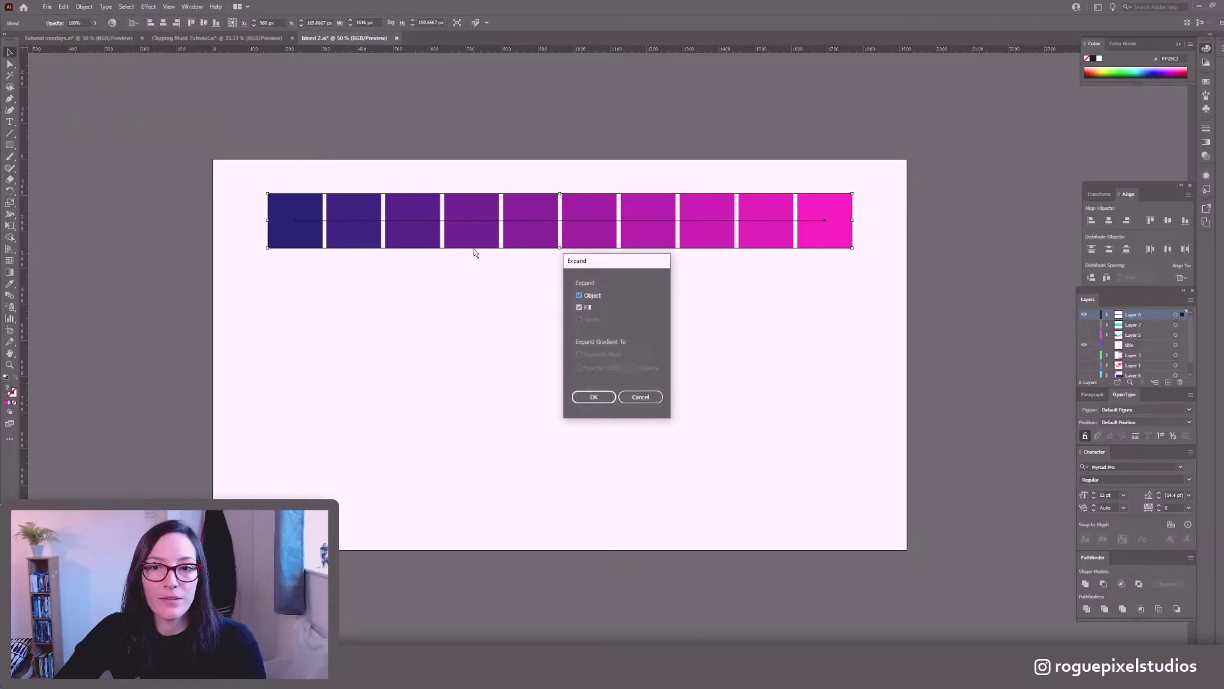
click(592, 397)
click(701, 318)
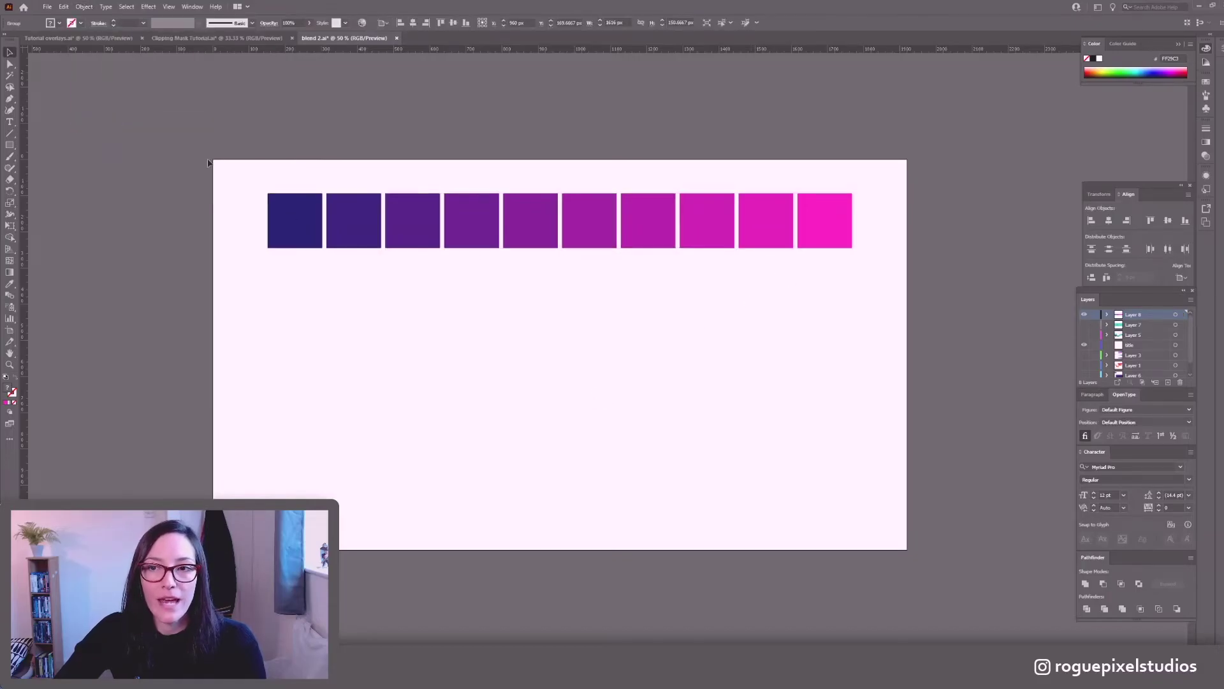
Select each expanded square with Direct Selection to check its individual colour.
key(a)
click(284, 213)
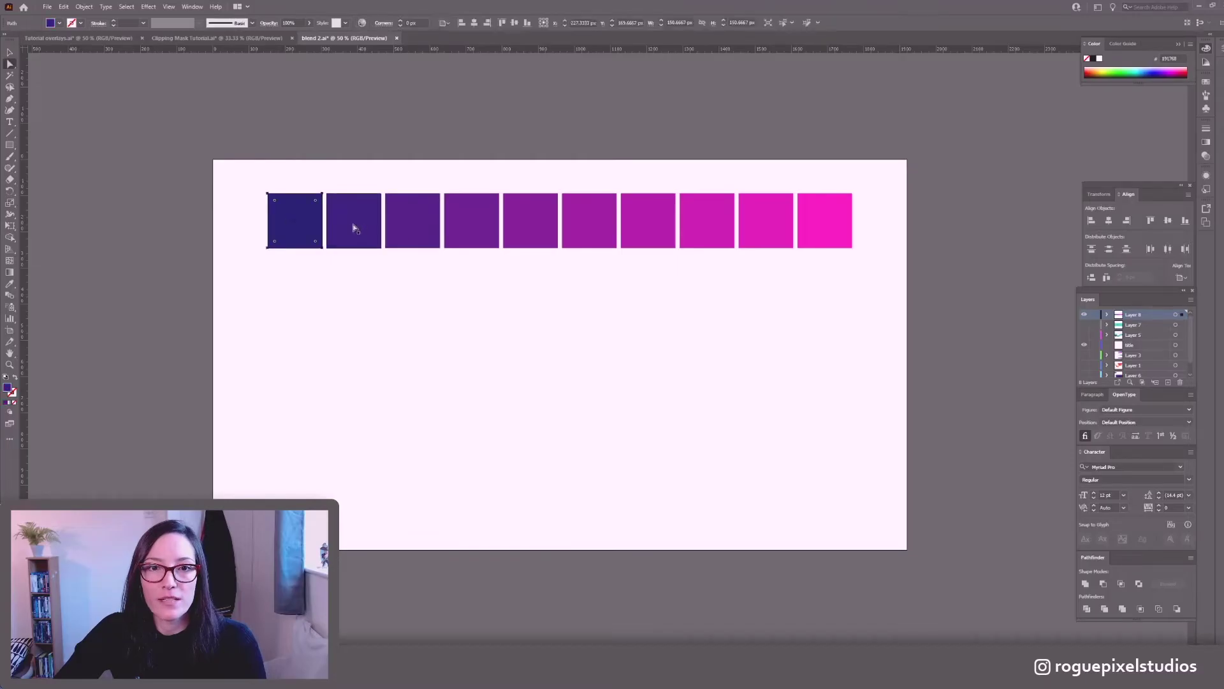
click(355, 224)
click(415, 213)
click(475, 230)
click(542, 235)
click(602, 227)
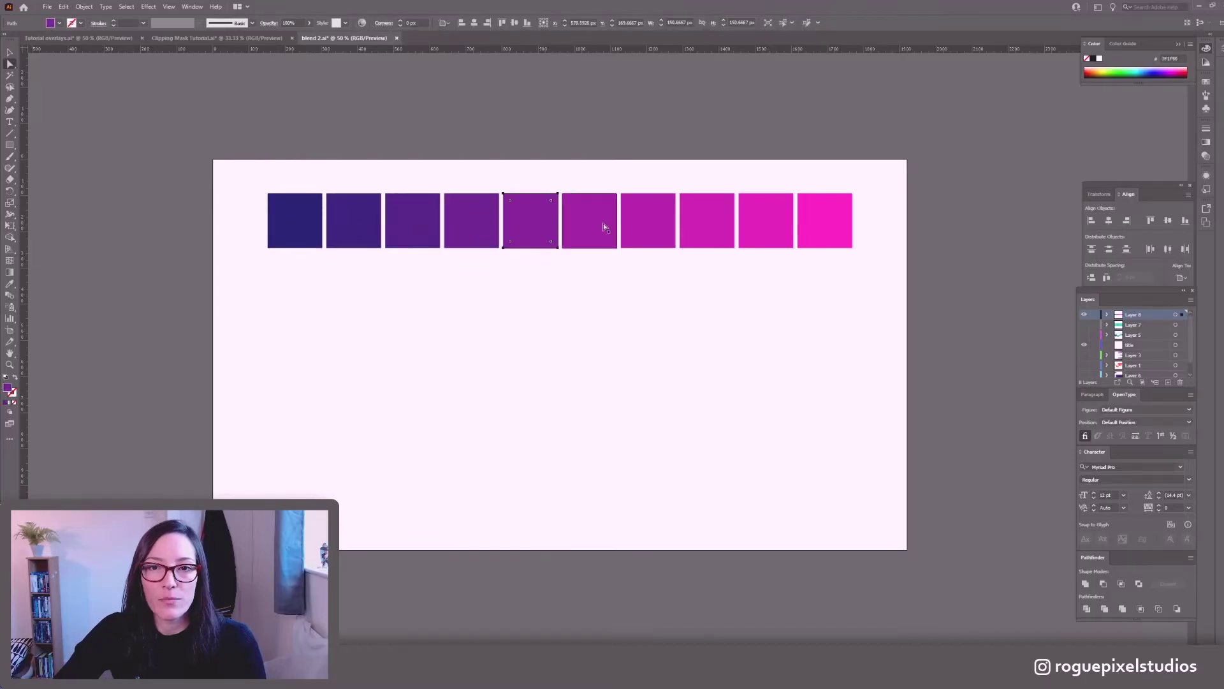
click(666, 239)
click(704, 228)
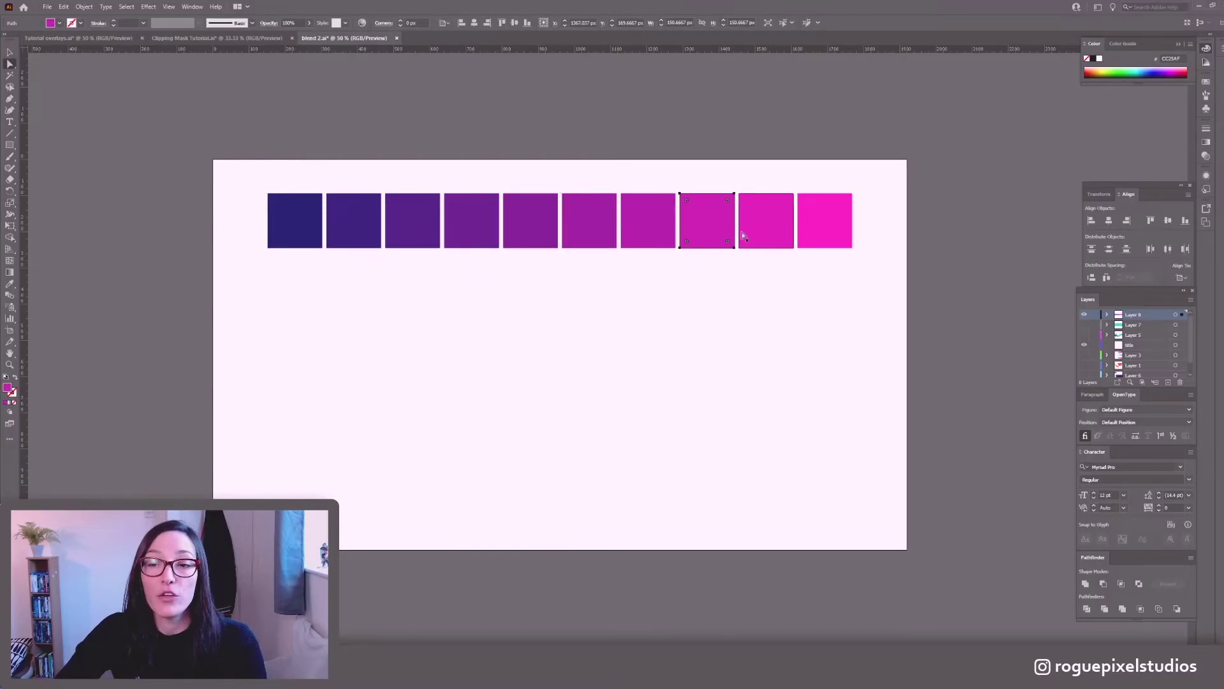
click(715, 322)
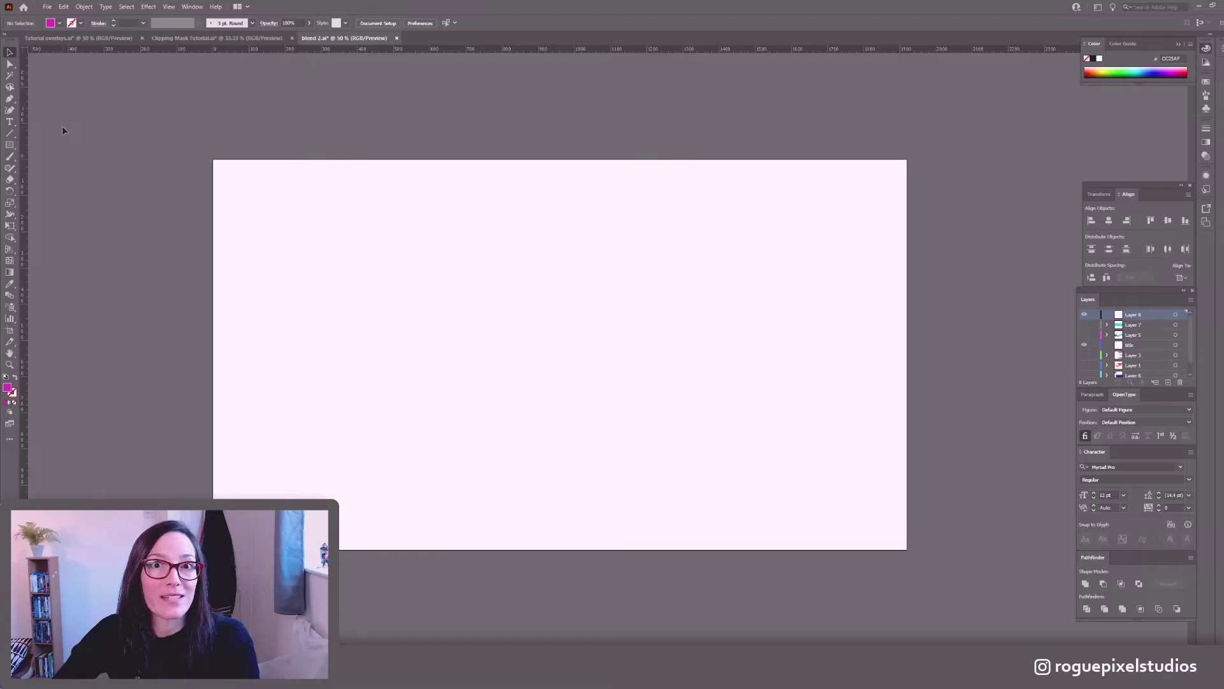
Type the word TEXT, enlarge it, and move it to the artboard's upper left.
click(10, 122)
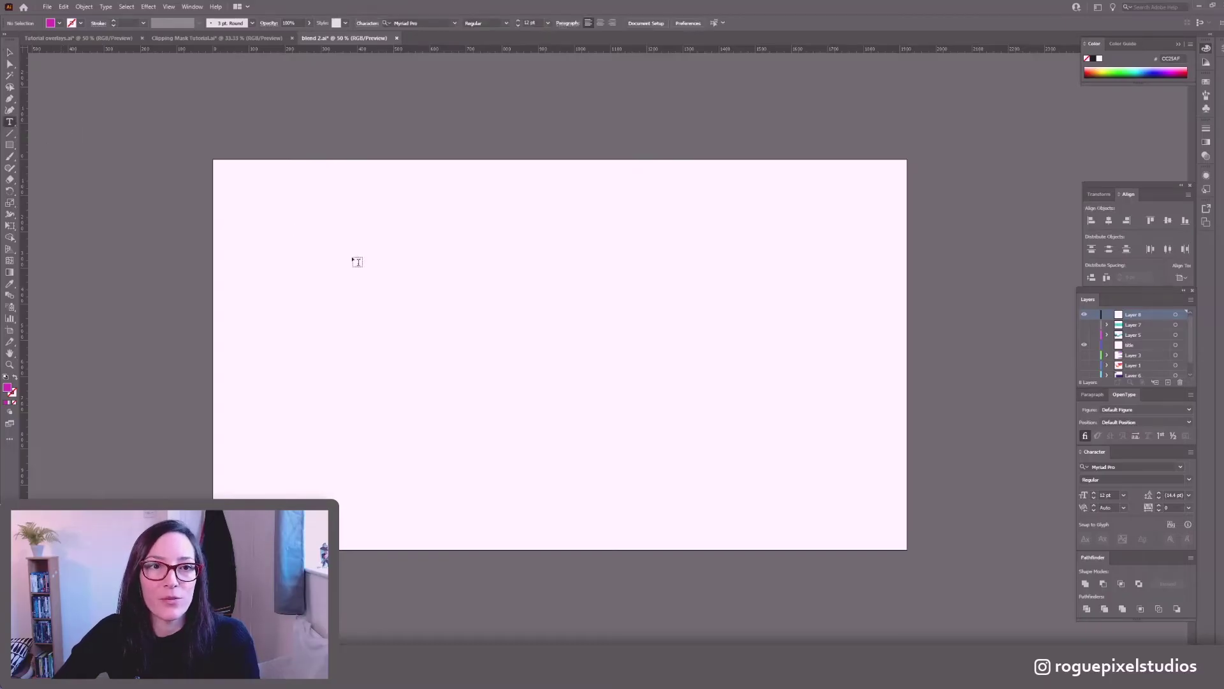
click(381, 275)
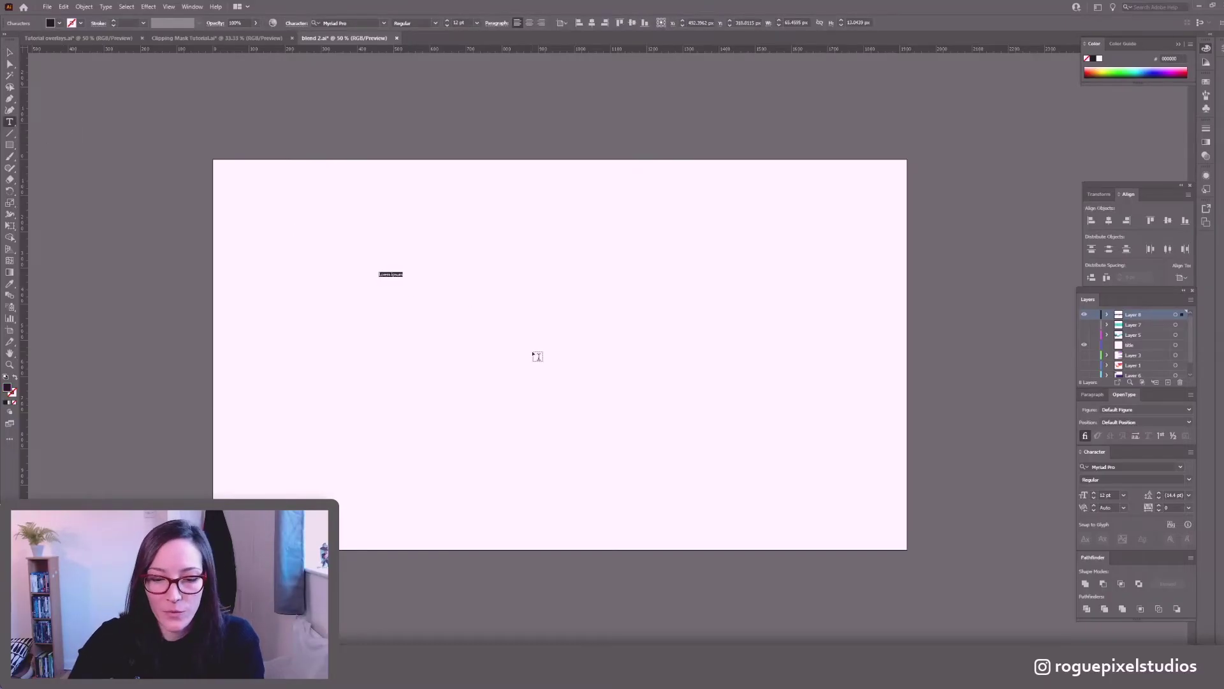
text(To)
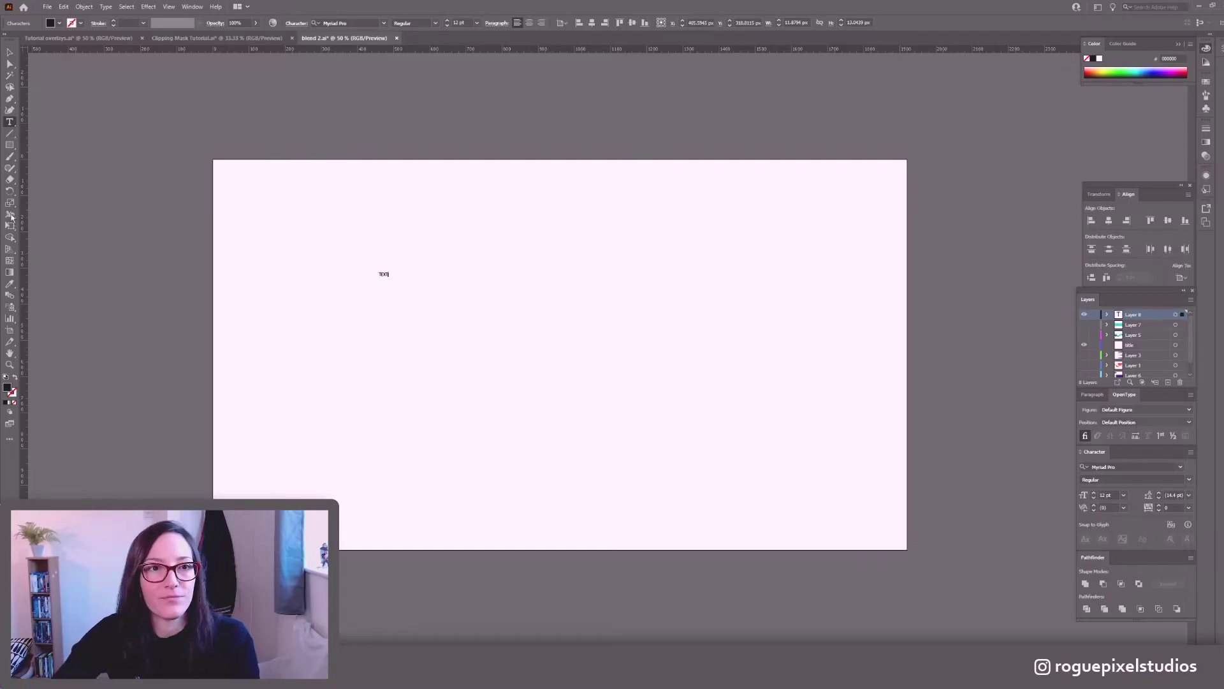
key(Escape)
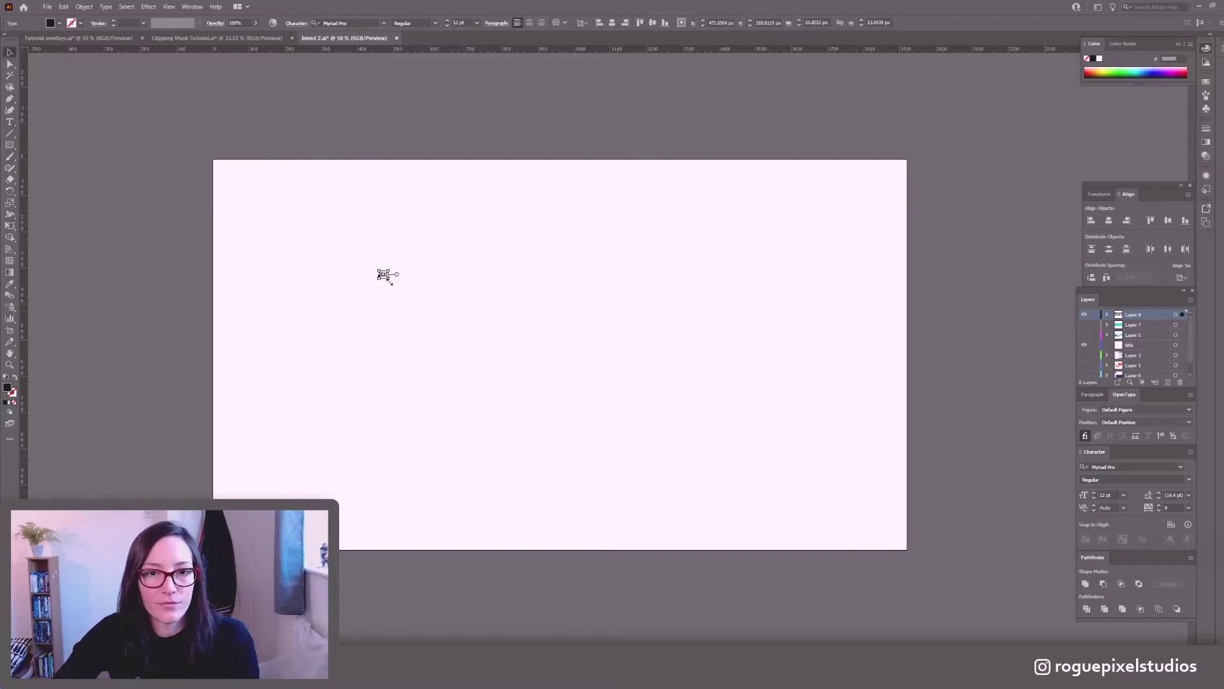
drag(390, 283, 637, 456)
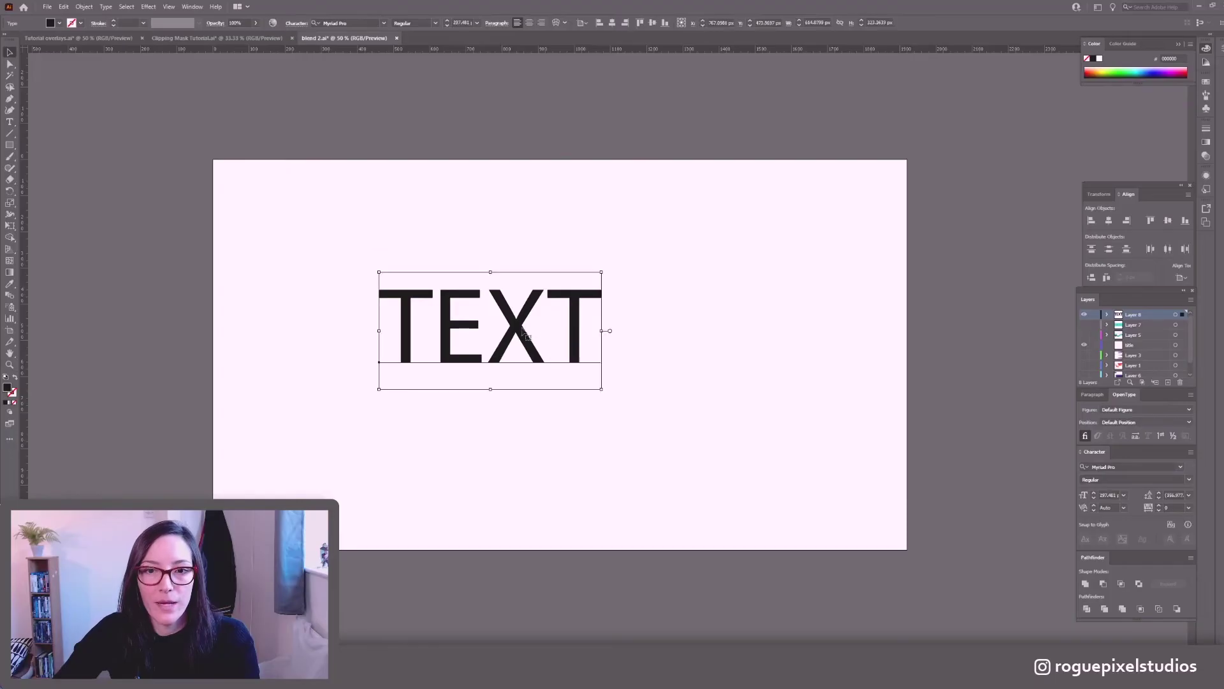
drag(523, 332, 406, 262)
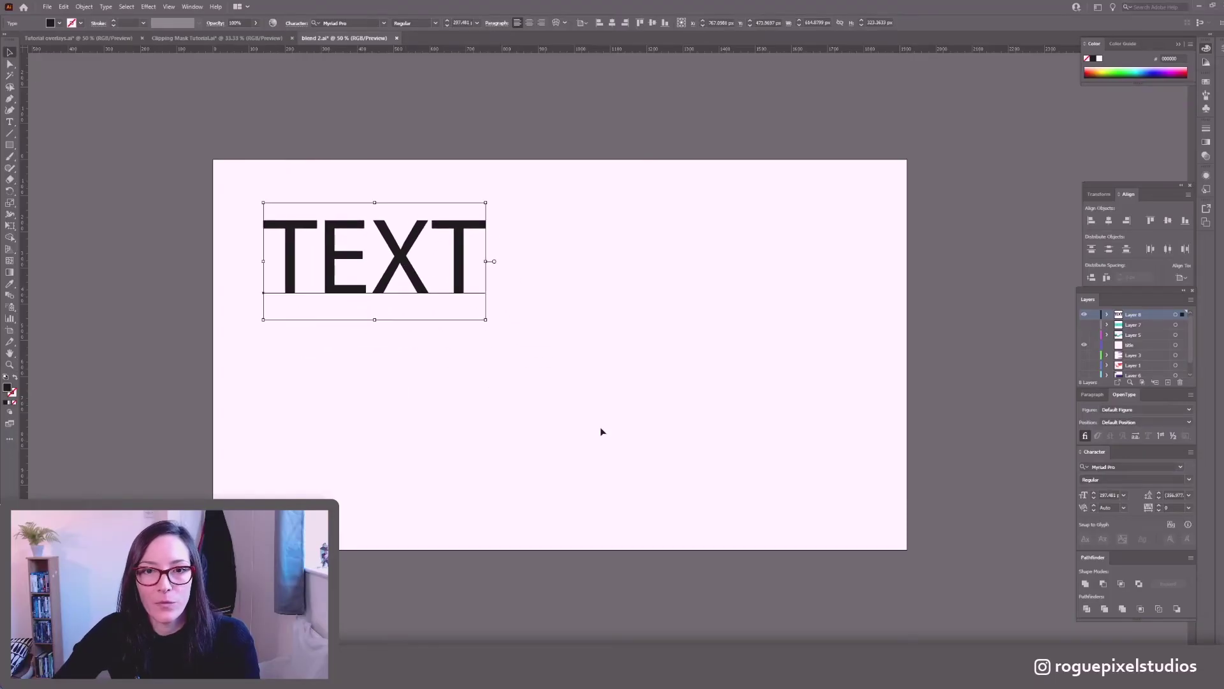
Fill the TEXT object with bright cyan.
double_click(7, 387)
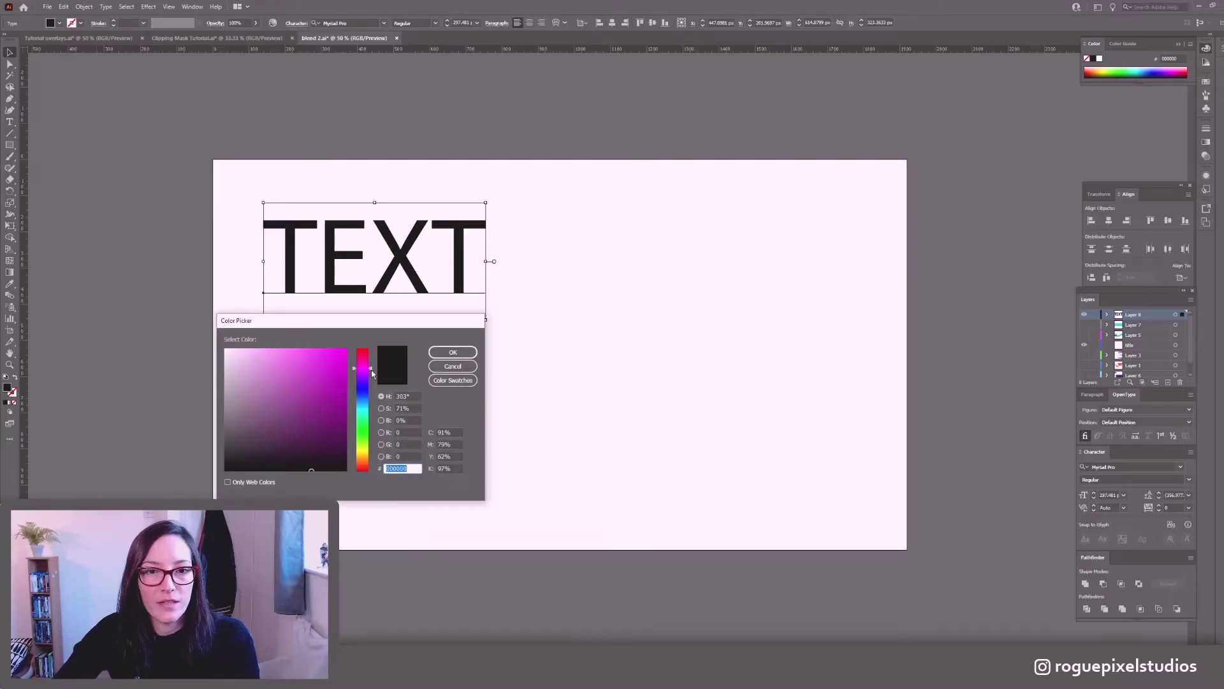
drag(371, 370, 374, 406)
click(325, 365)
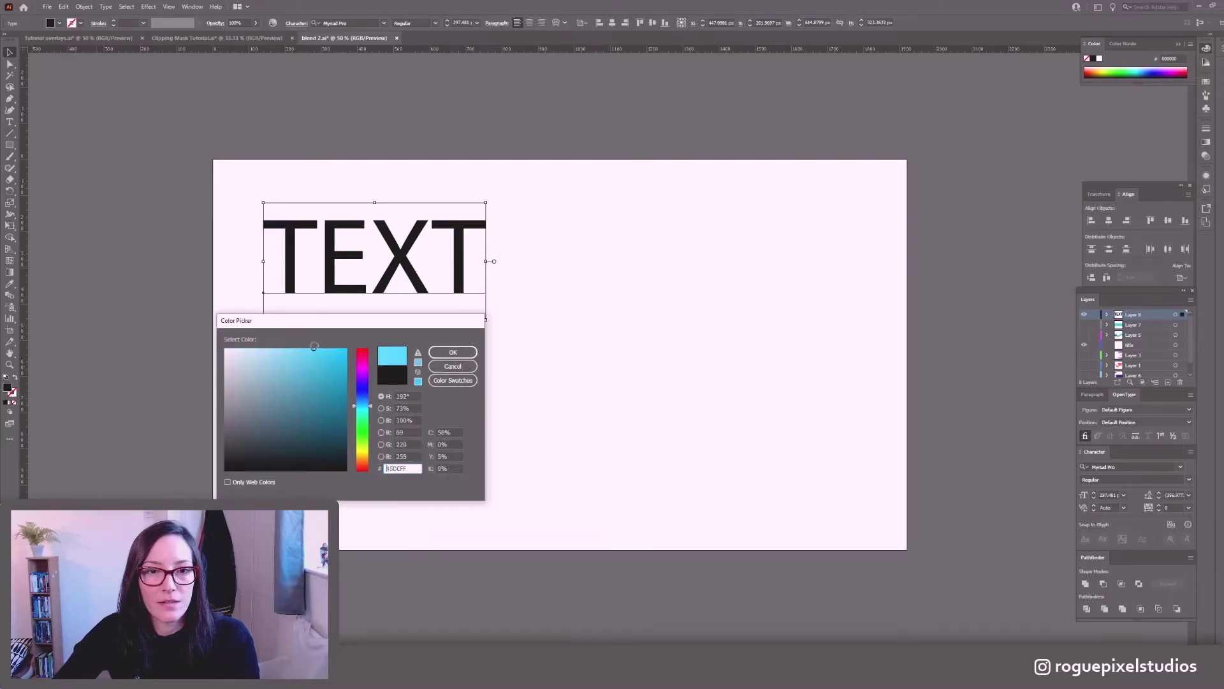
click(452, 352)
click(655, 421)
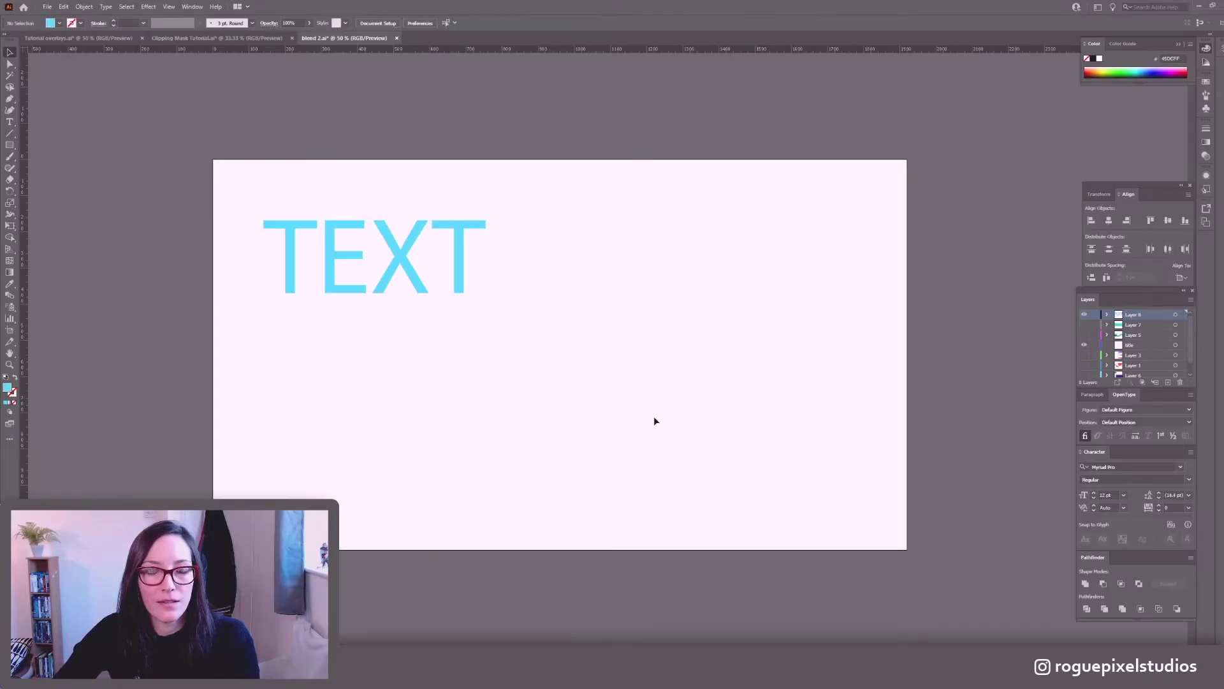
Convert the TEXT object to outlined shapes with Create Outlines.
click(463, 248)
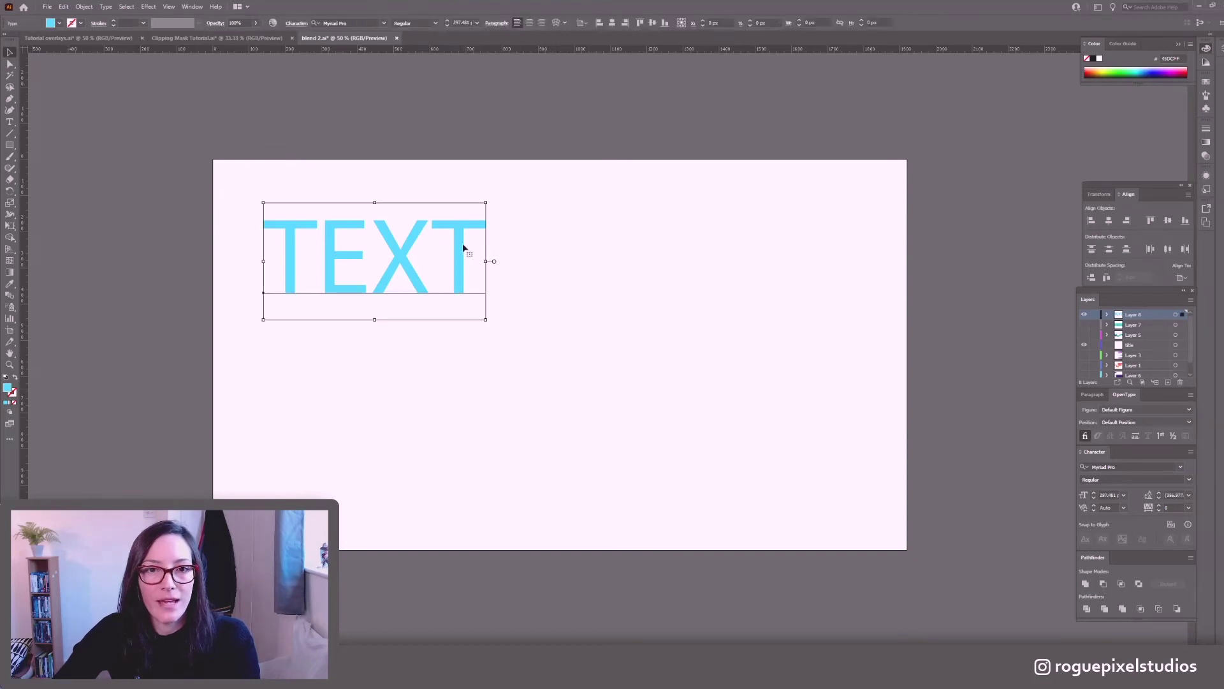
right_click(462, 247)
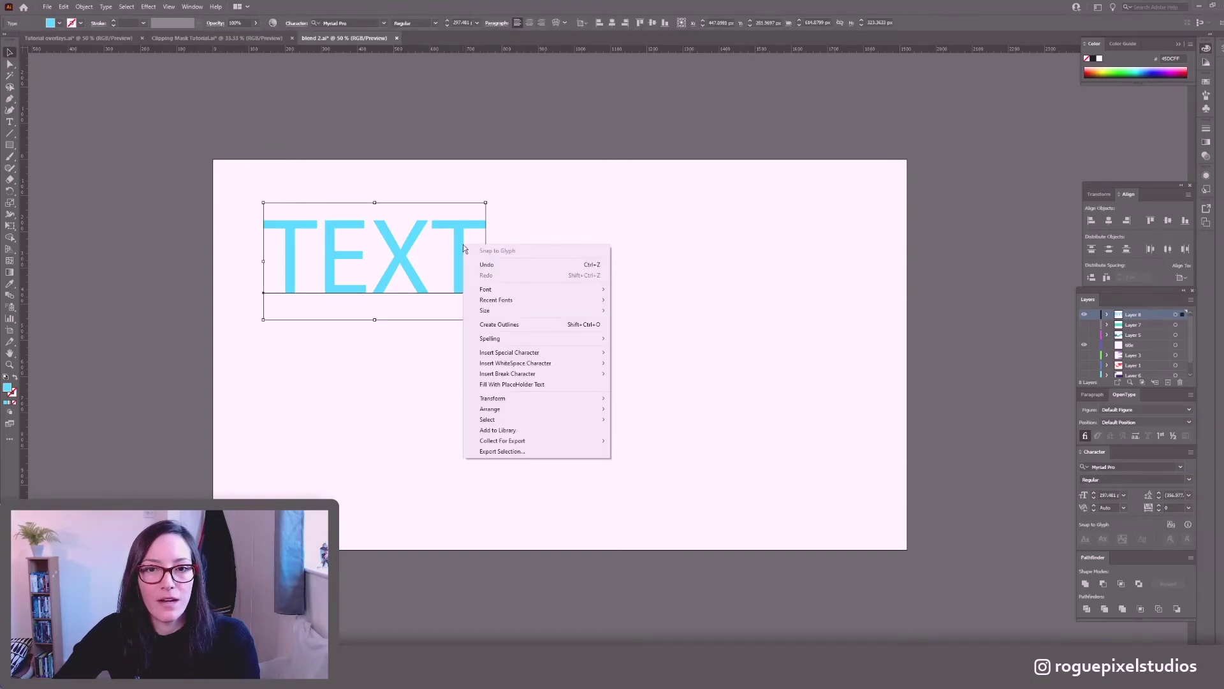
click(507, 322)
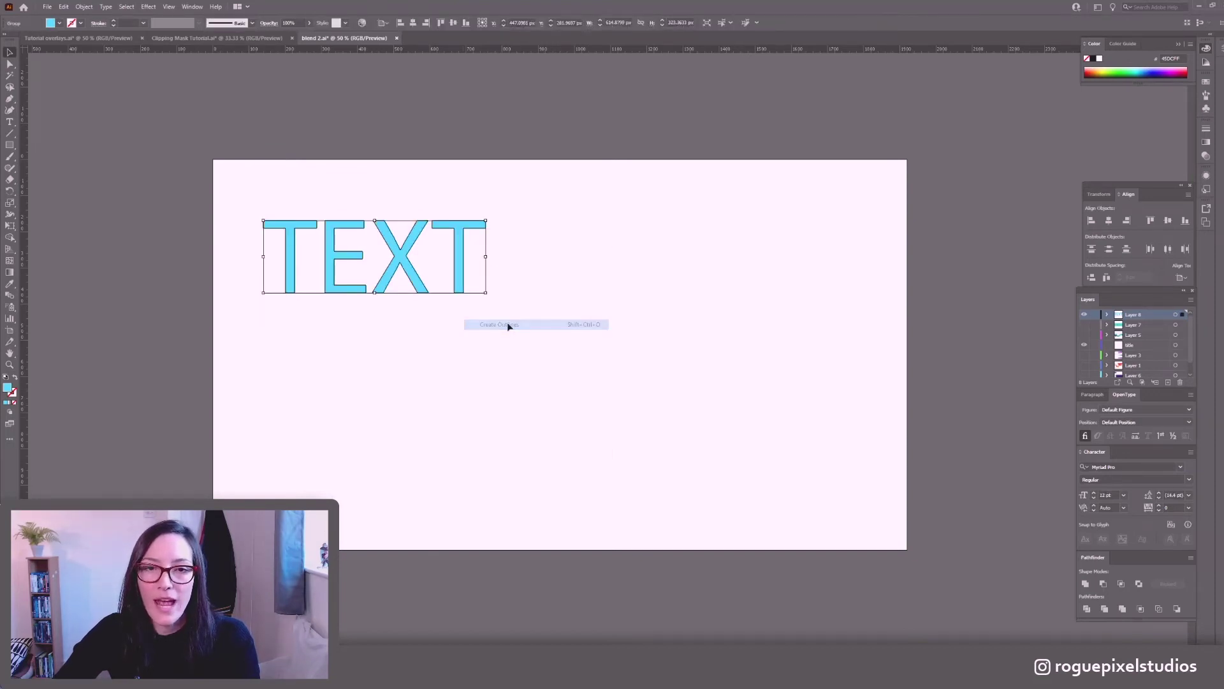
click(550, 242)
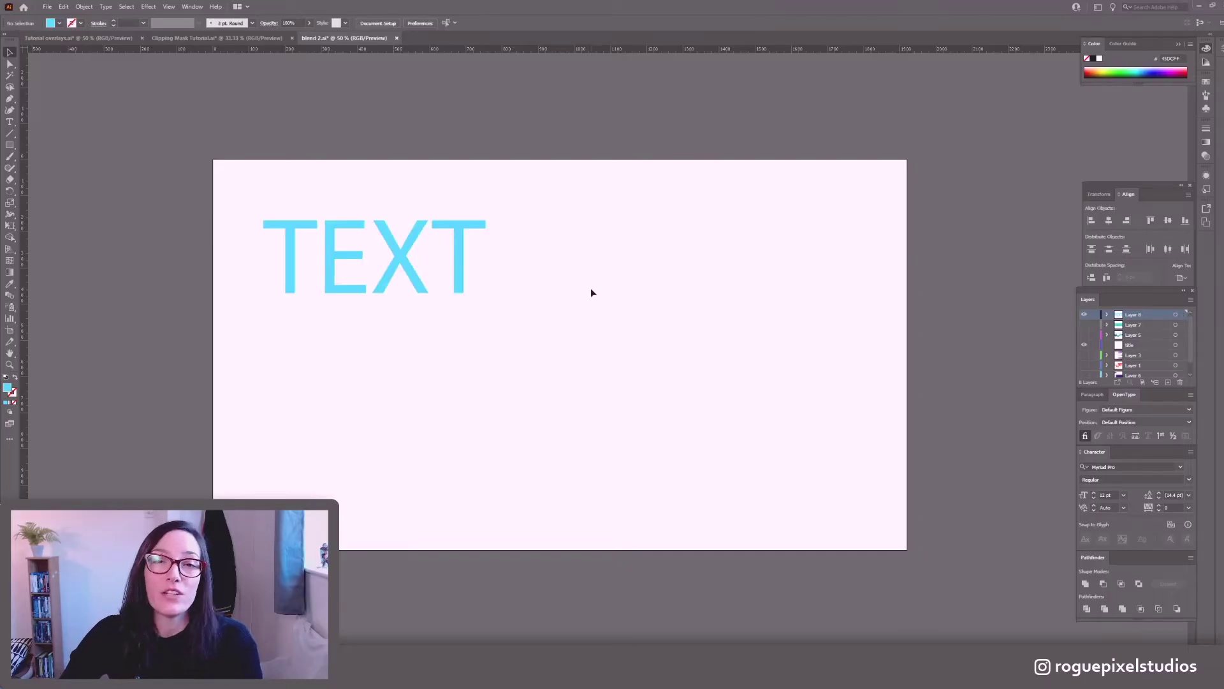
click(461, 241)
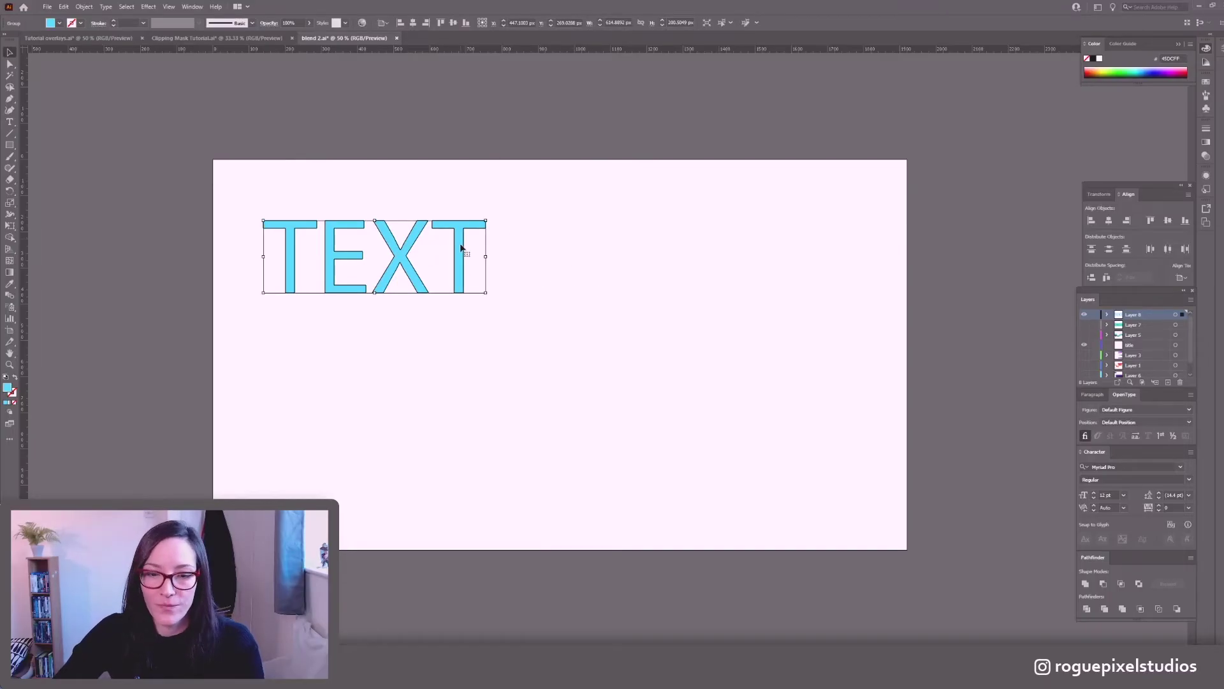
Place a smaller copy of TEXT to the right and colour it blue #48A8FF.
drag(461, 247, 709, 246)
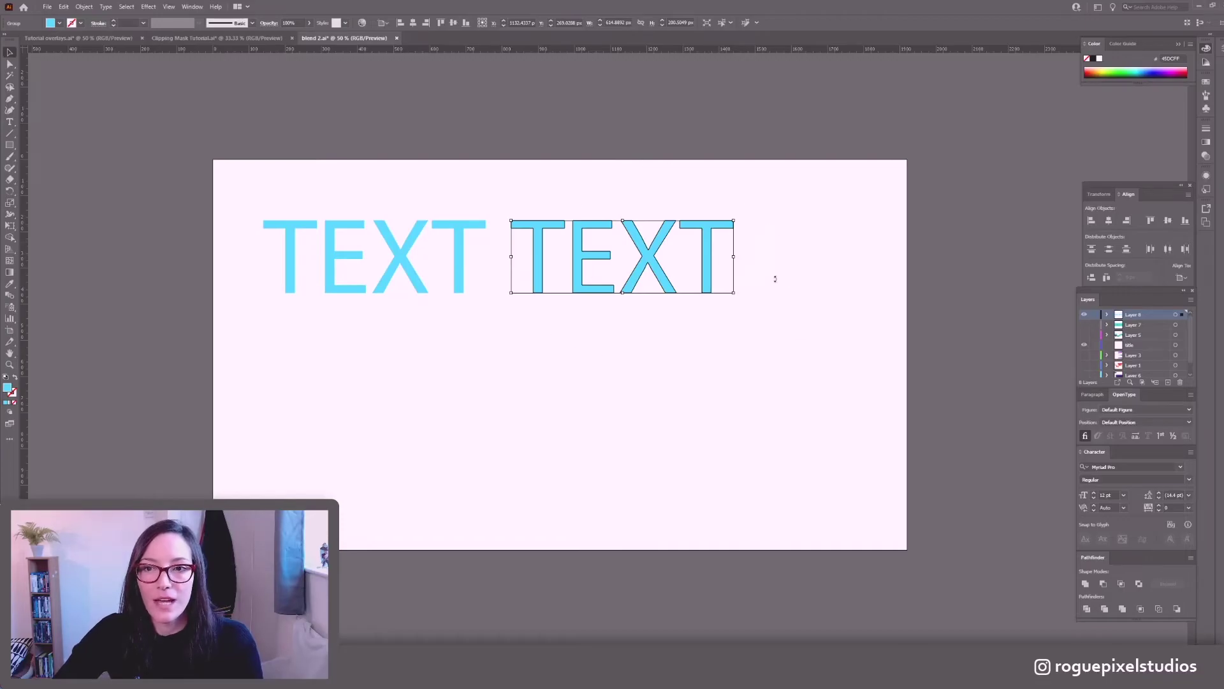
drag(734, 219, 717, 234)
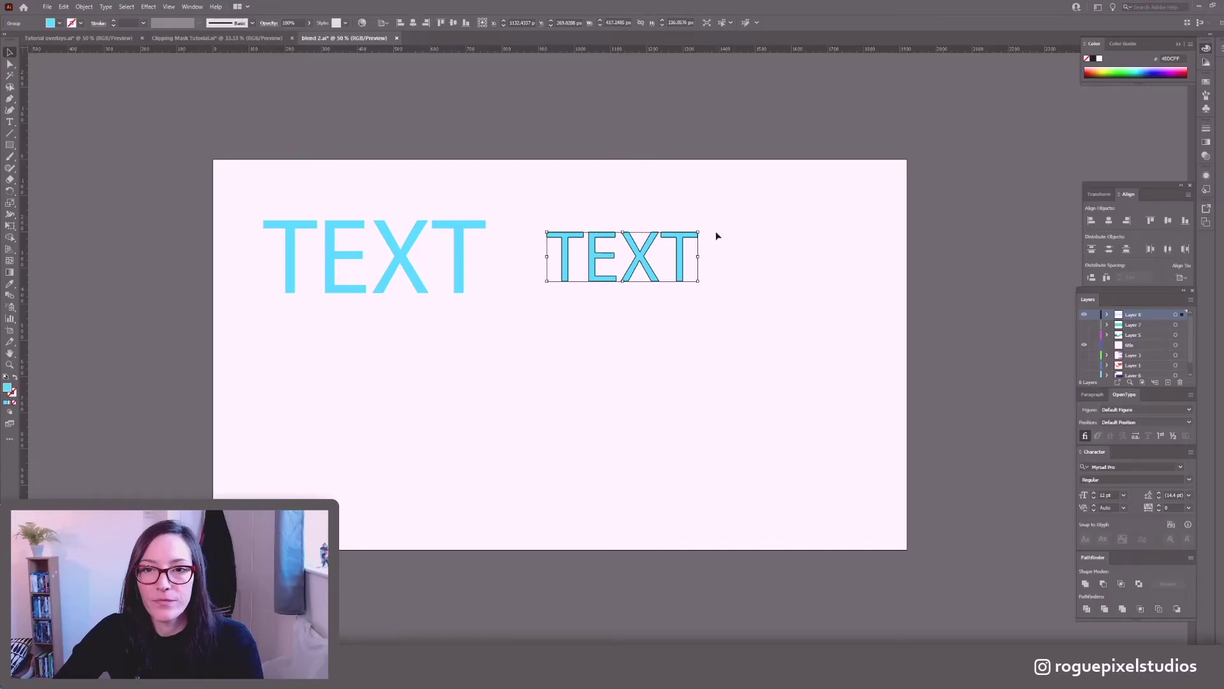
double_click(6, 388)
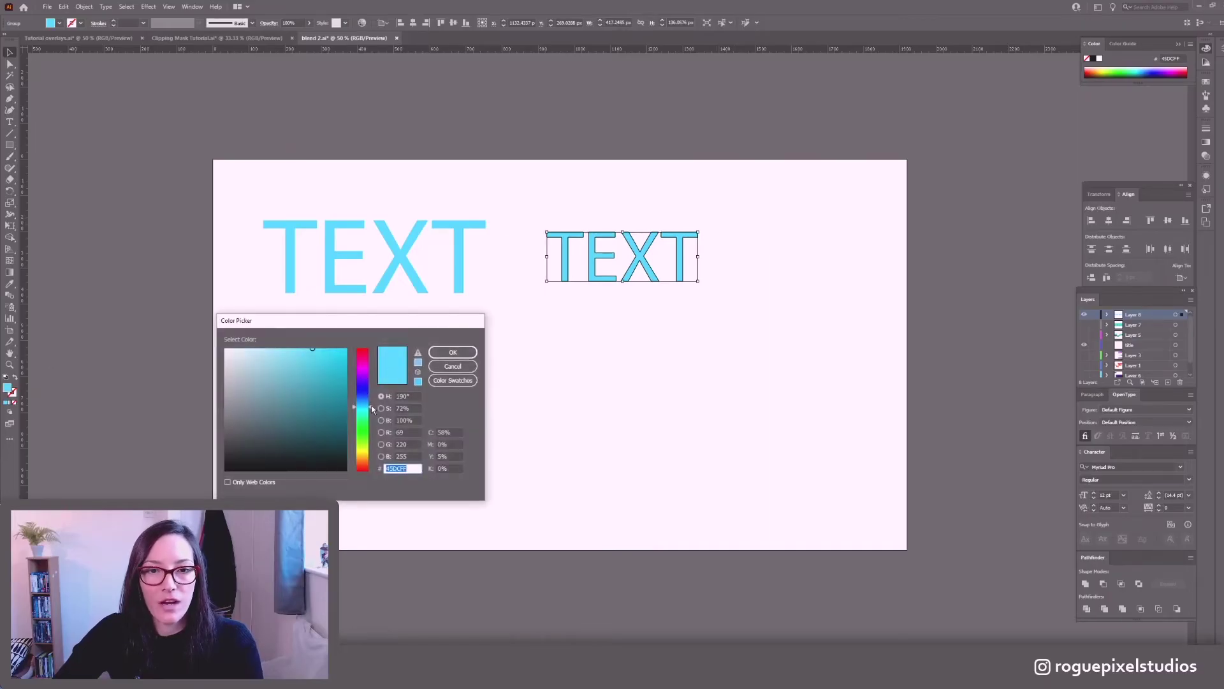
drag(373, 408, 373, 400)
click(453, 352)
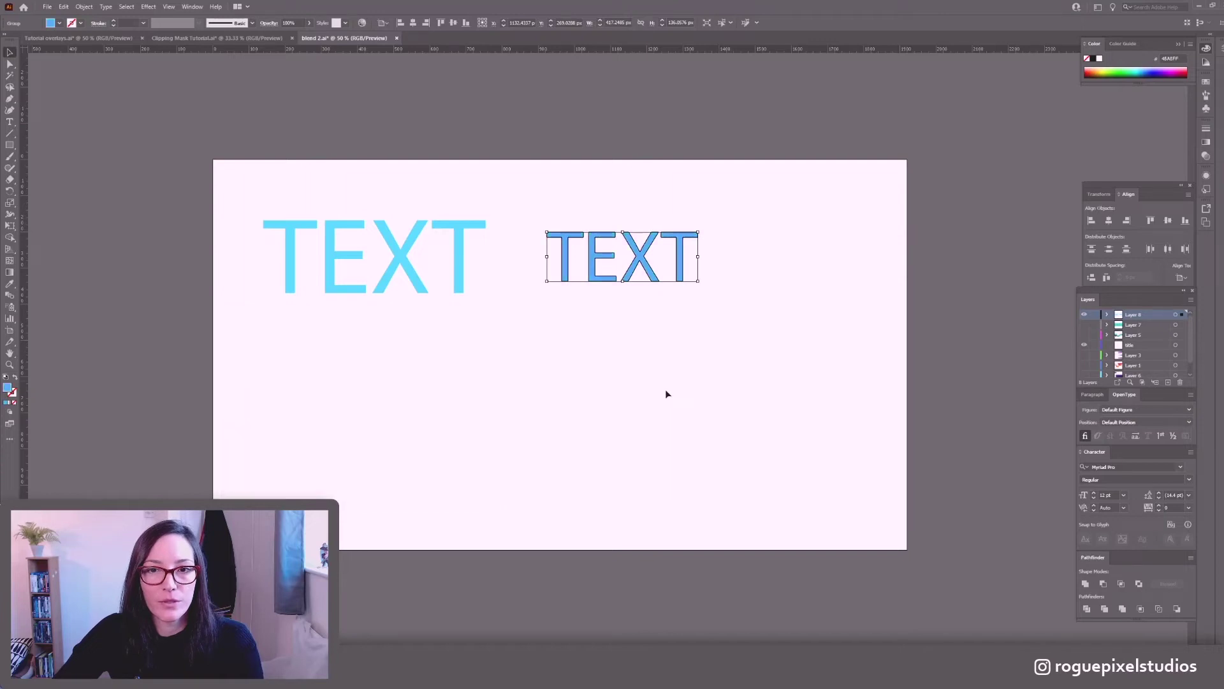
click(707, 419)
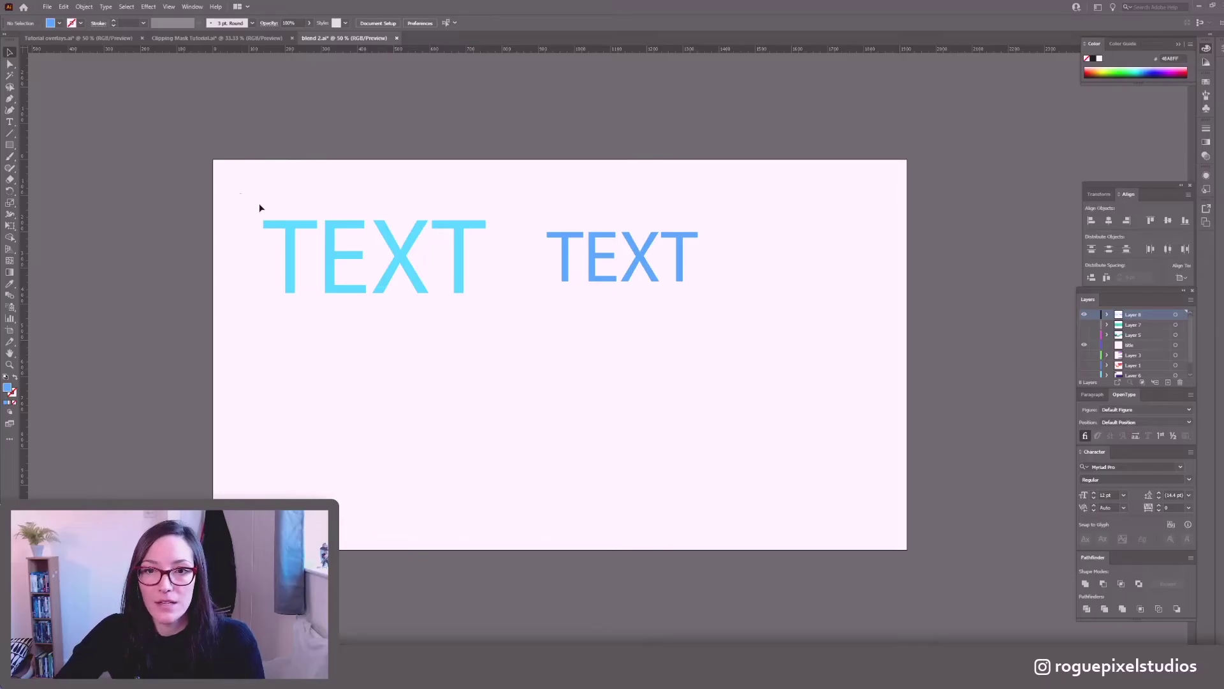
drag(240, 197, 740, 375)
Set Blend Options to 300 specified steps.
click(63, 7)
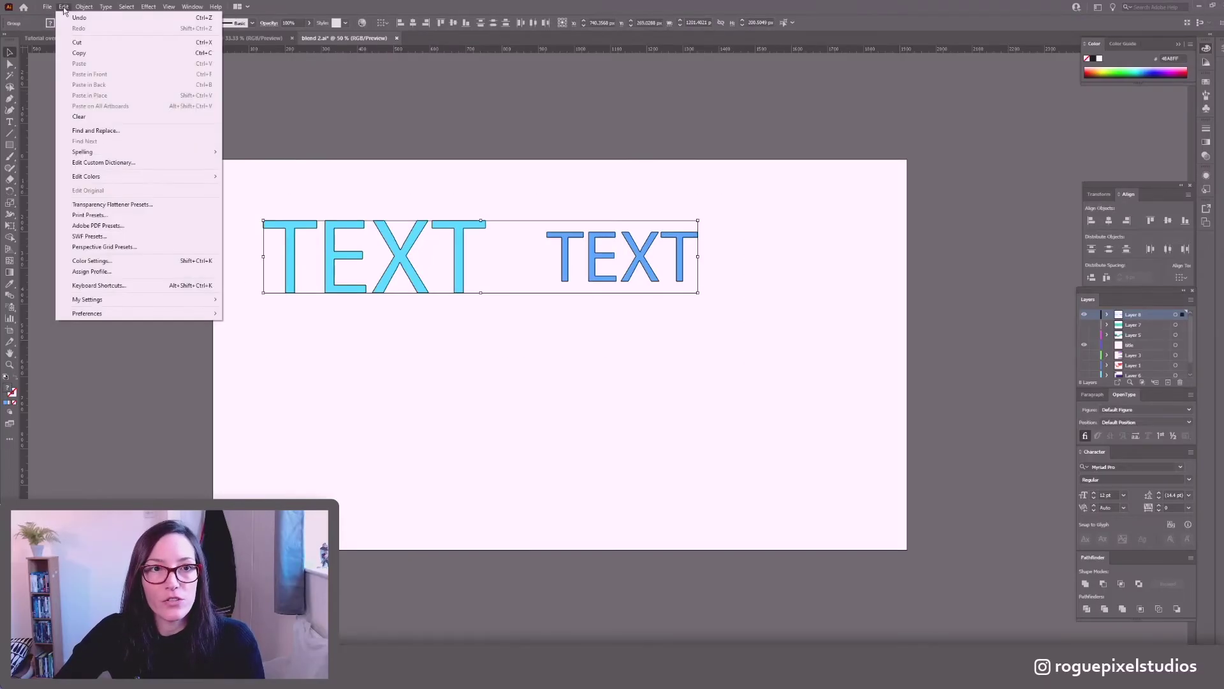
mouse_move(79, 8)
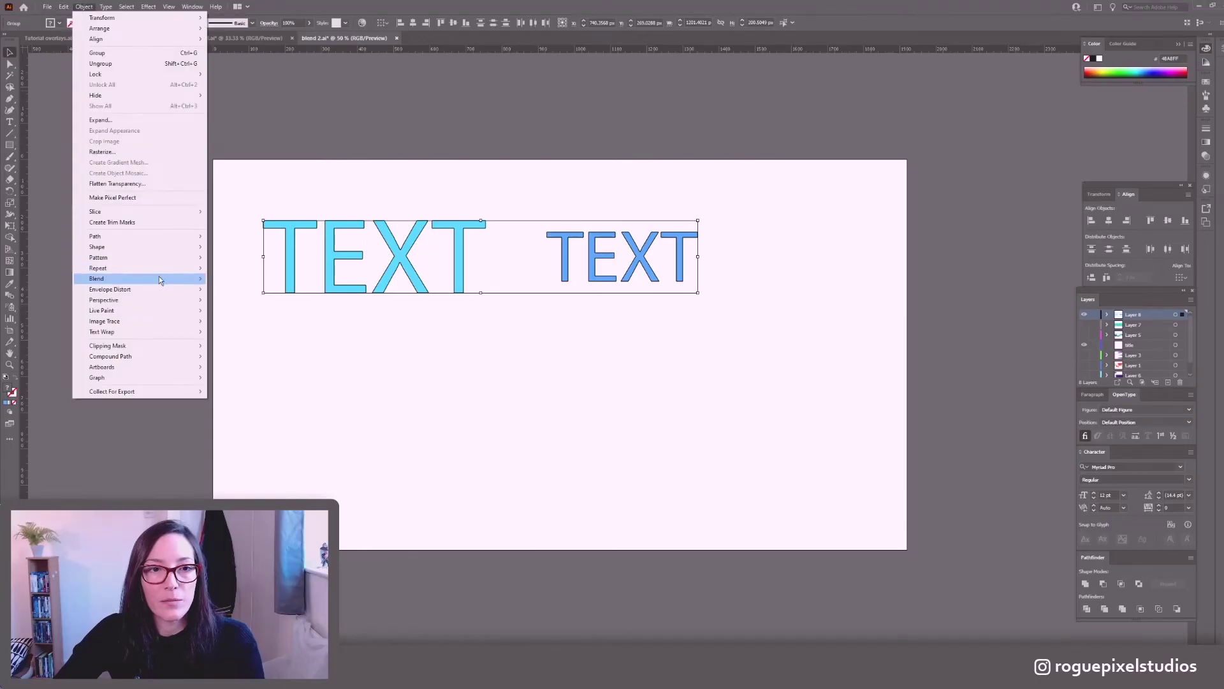
mouse_move(160, 278)
click(250, 305)
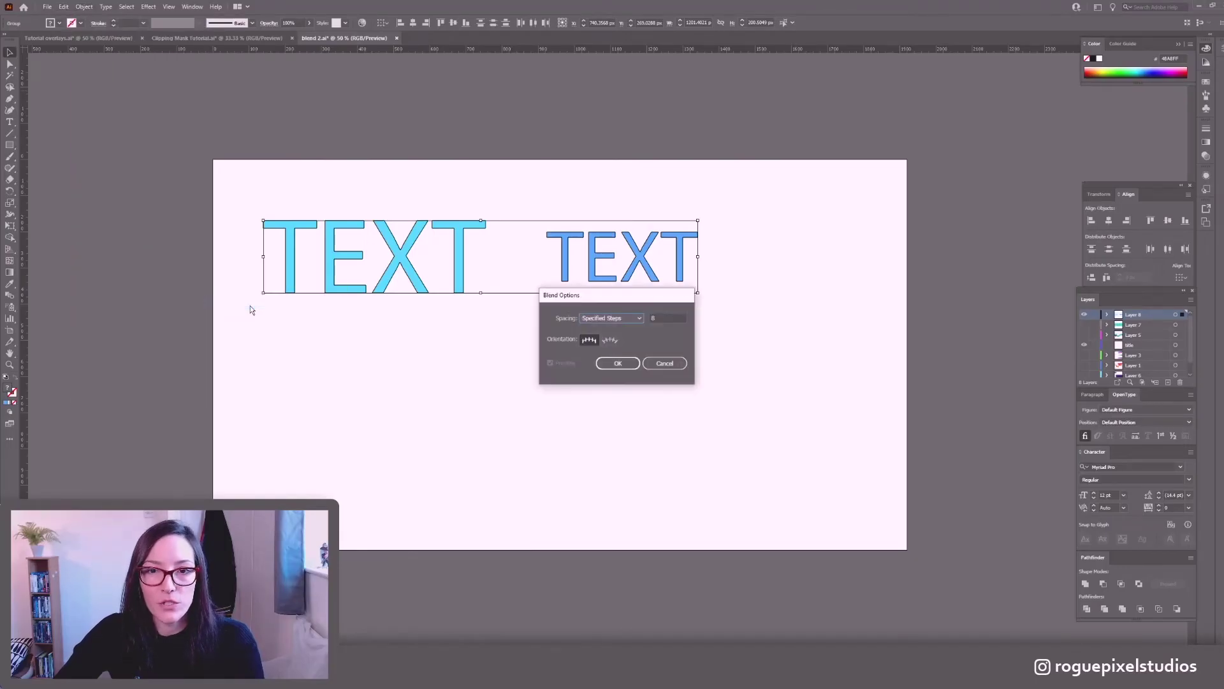
click(659, 317)
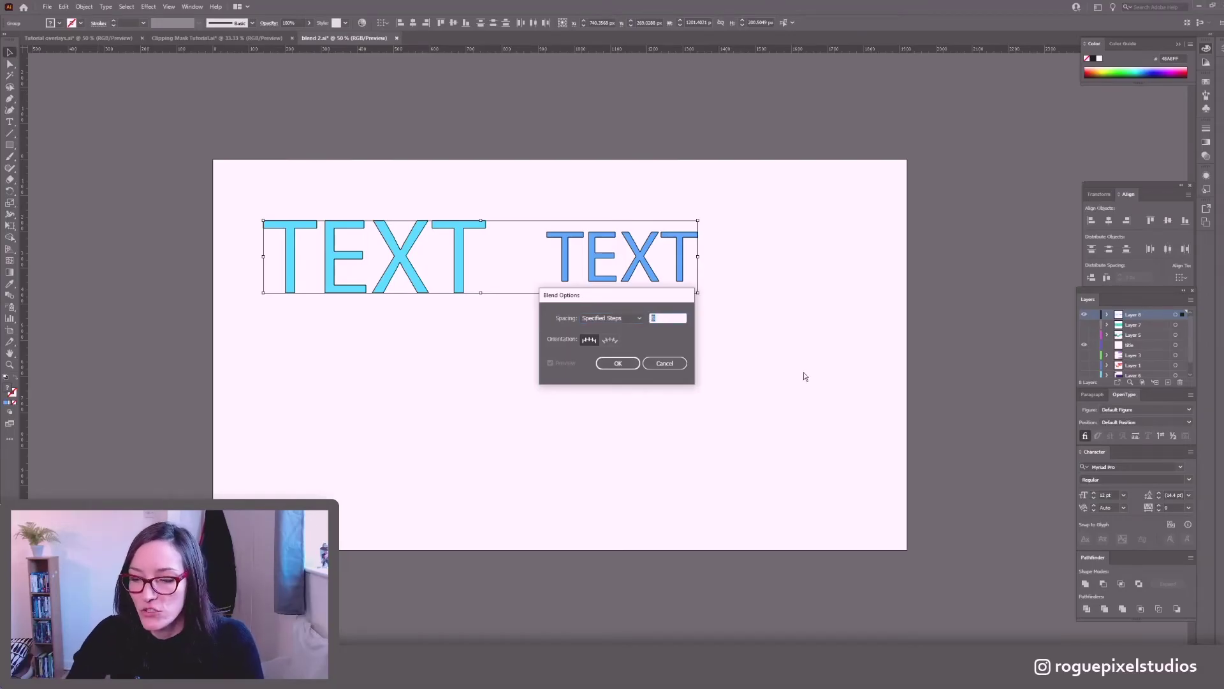
text(300)
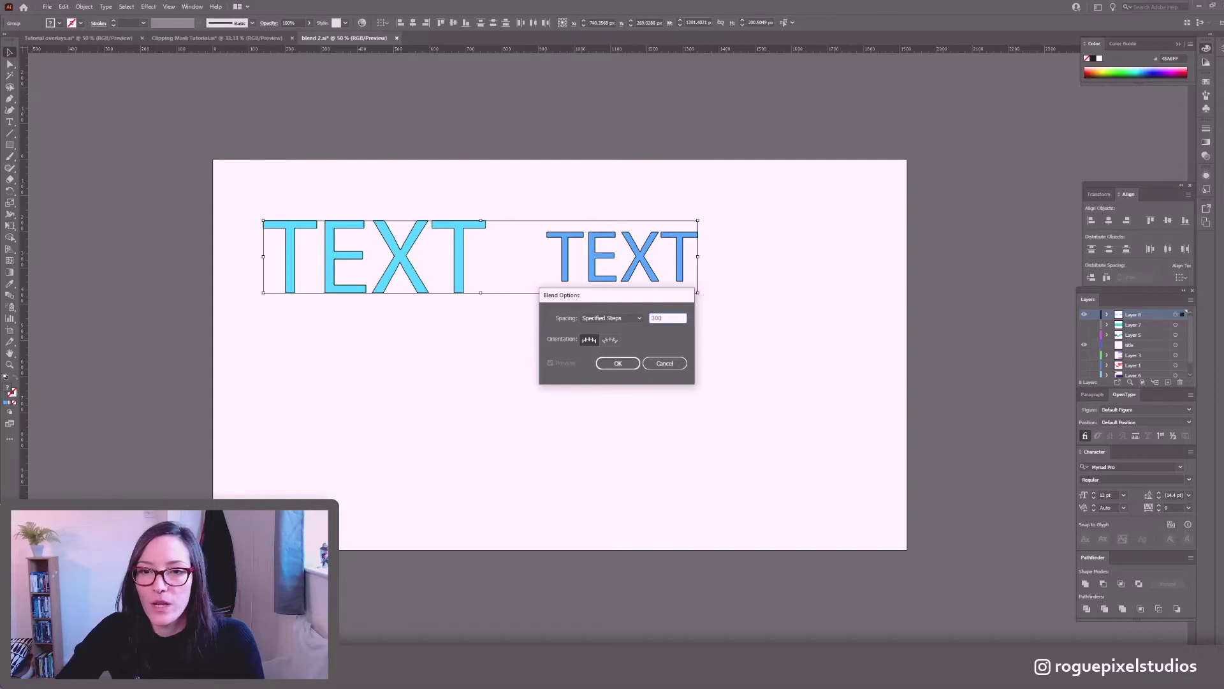
click(618, 362)
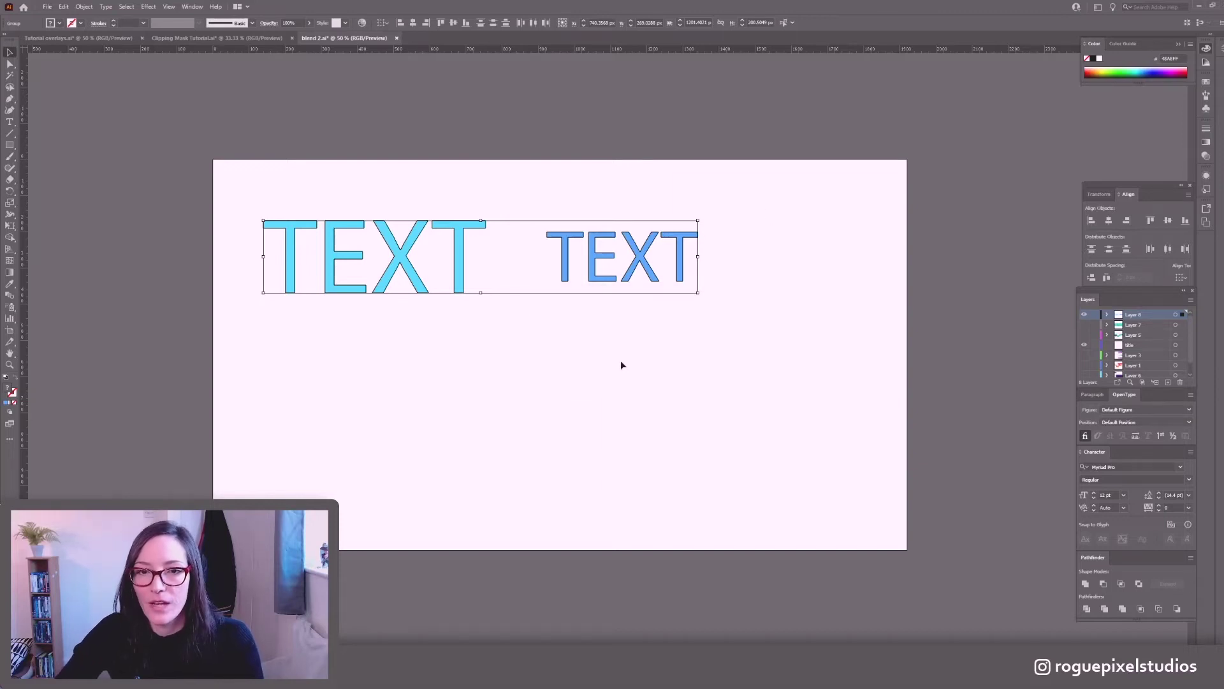
Blend the two TEXT objects together with Object > Blend > Make.
click(85, 7)
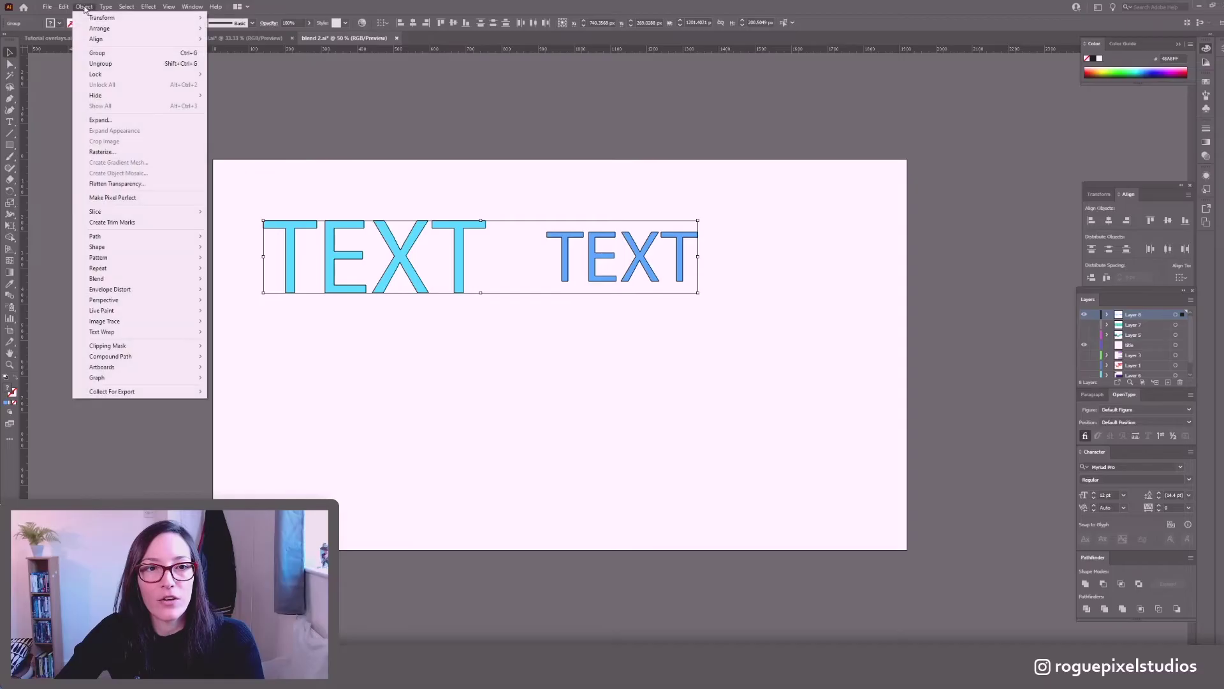
mouse_move(121, 282)
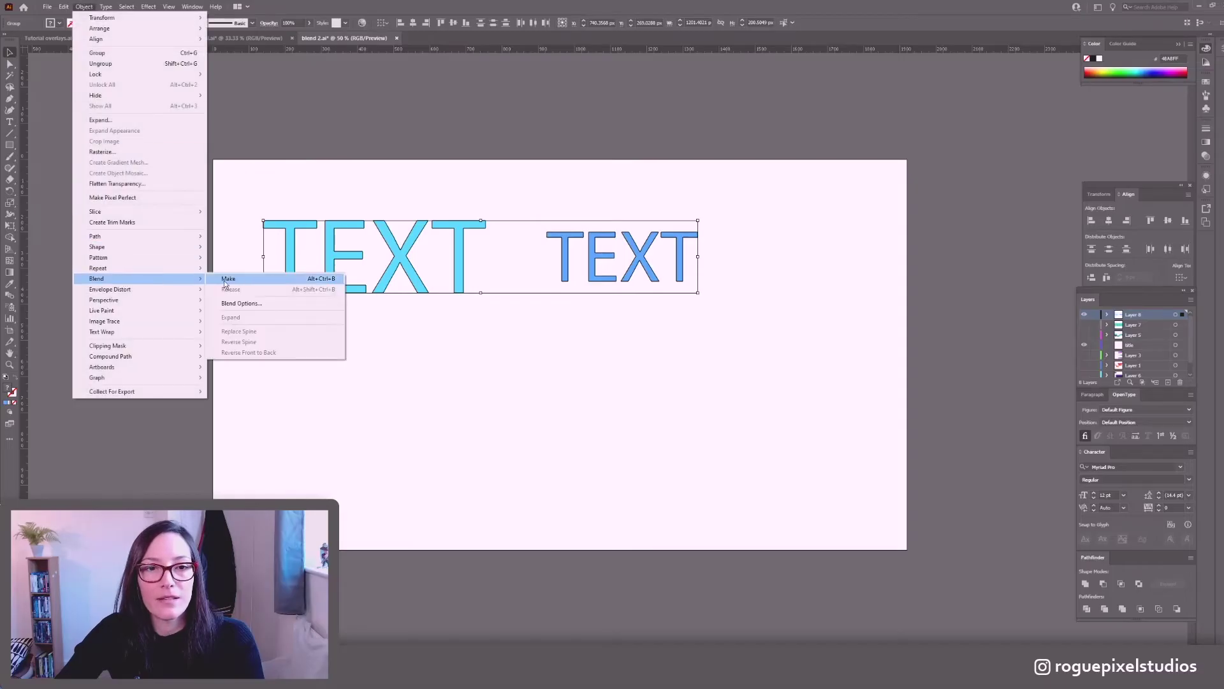
click(241, 282)
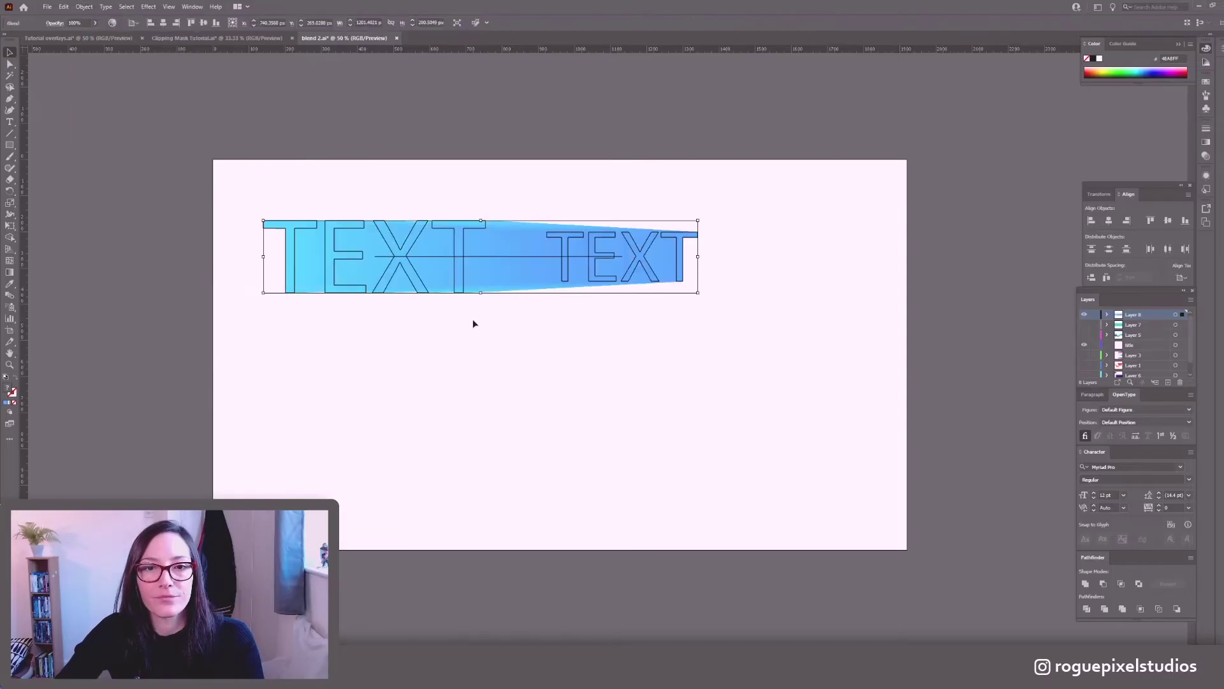
Preview the TEXT blend with selection edges hidden via Ctrl+H.
click(966, 303)
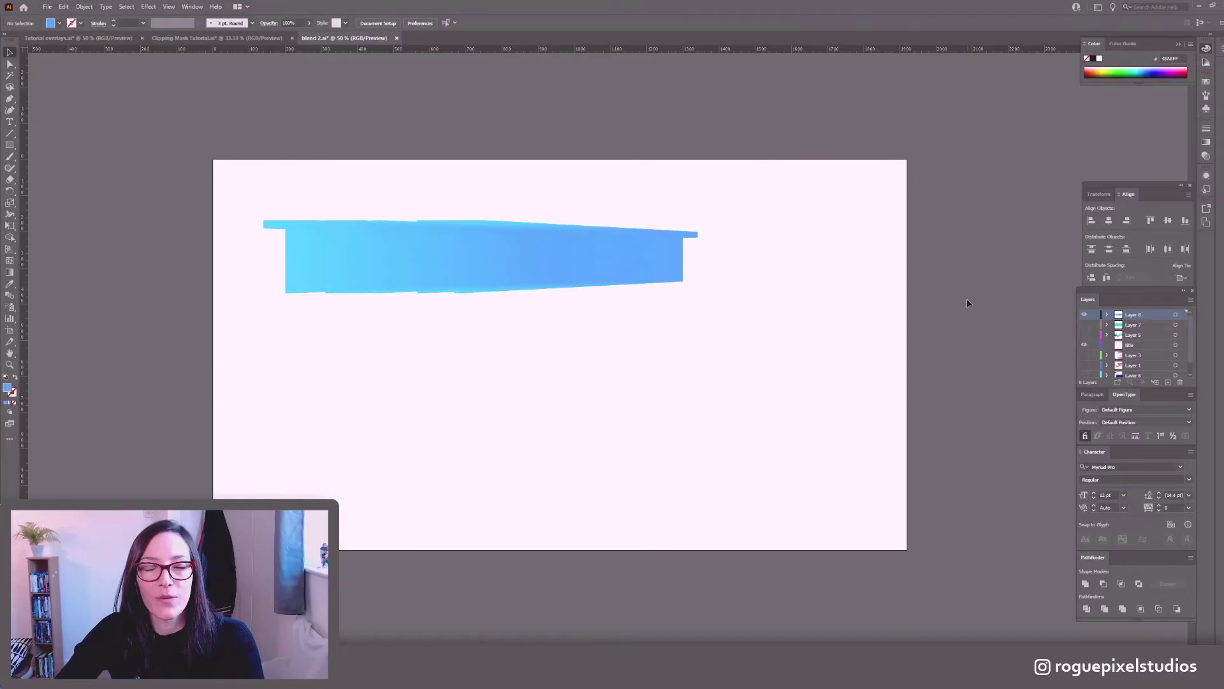
click(637, 268)
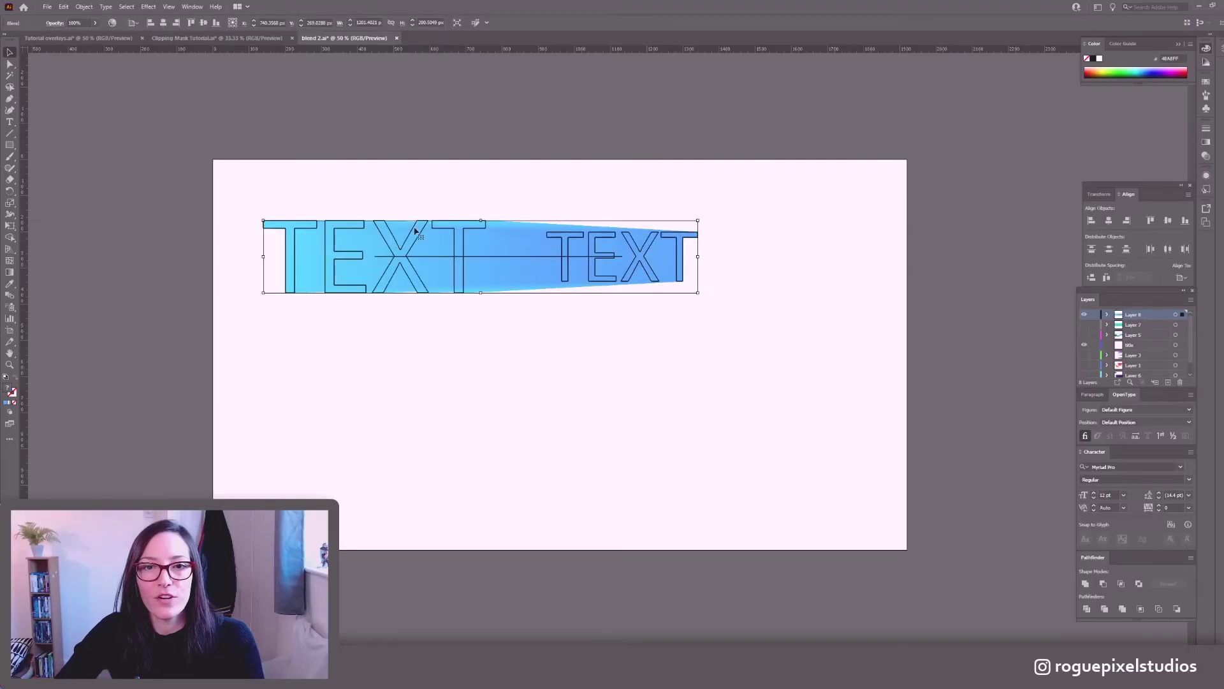
key(ctrl+h)
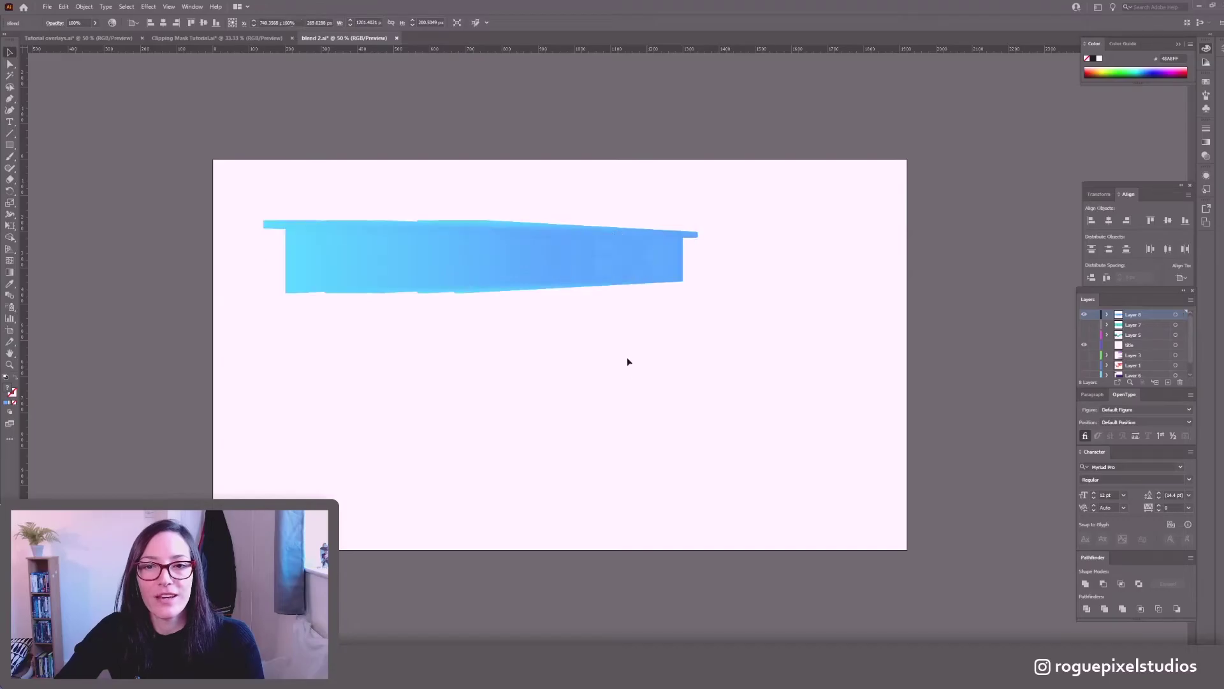
click(628, 362)
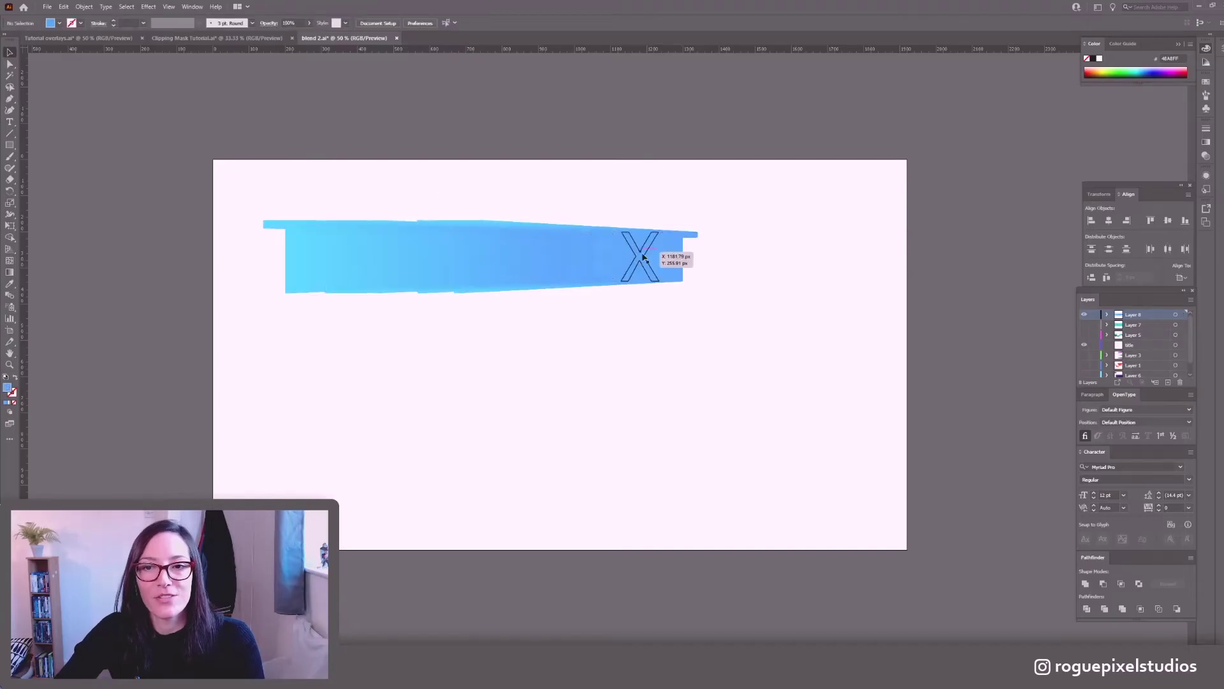
click(644, 257)
Inside the blend, send the small blue TEXT to the back and select the front cyan TEXT.
double_click(644, 258)
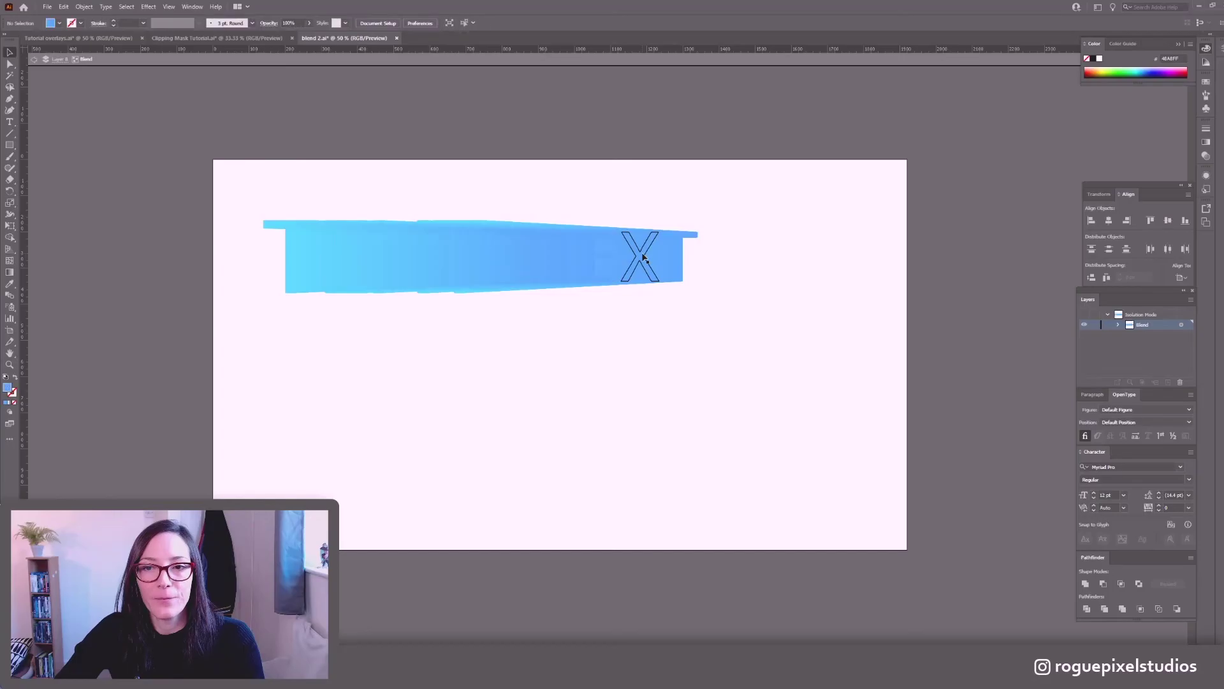
right_click(643, 256)
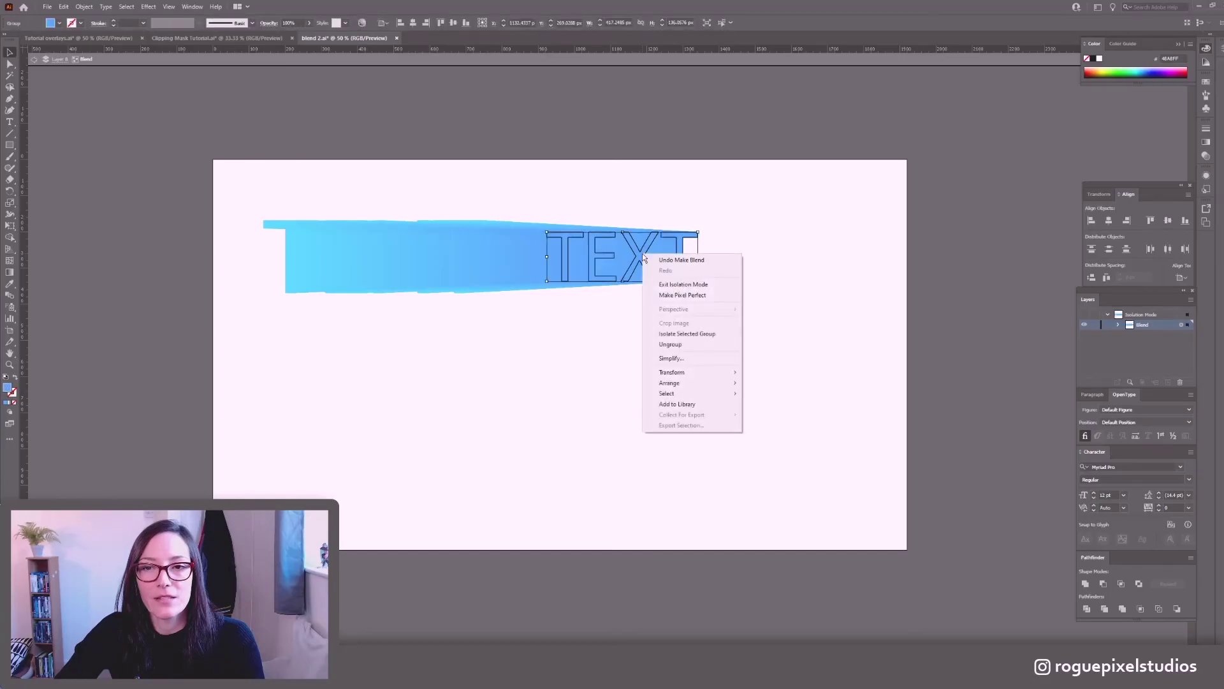
mouse_move(716, 385)
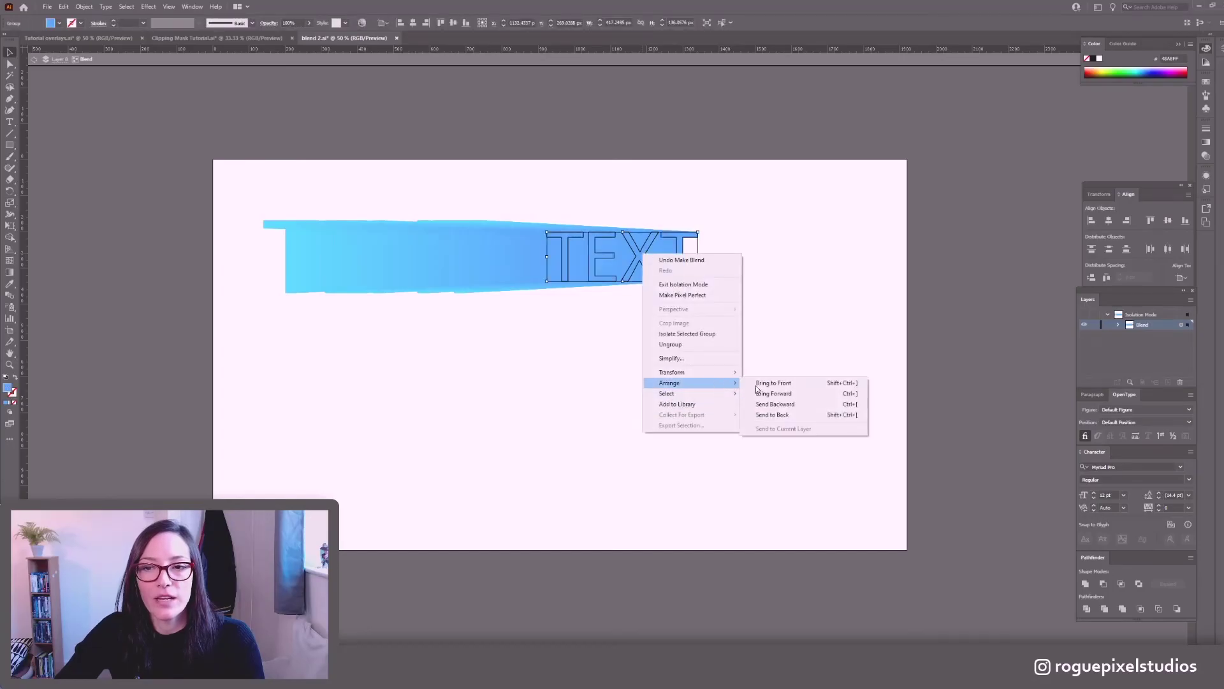
click(778, 416)
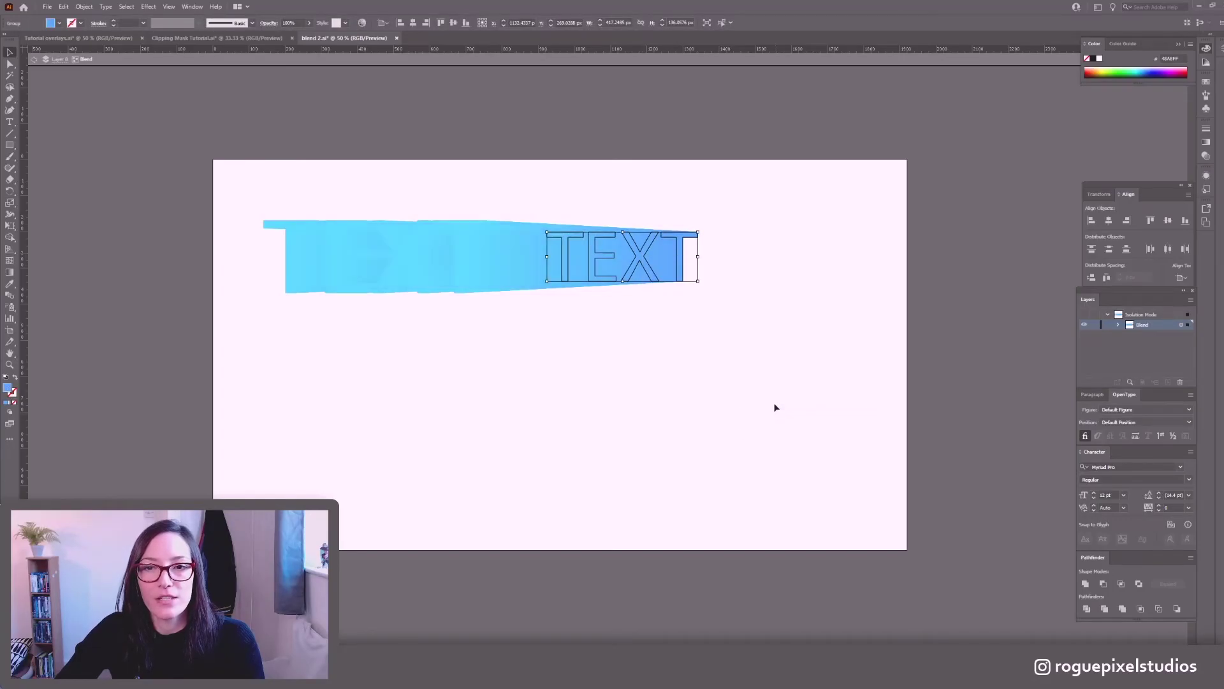
click(733, 347)
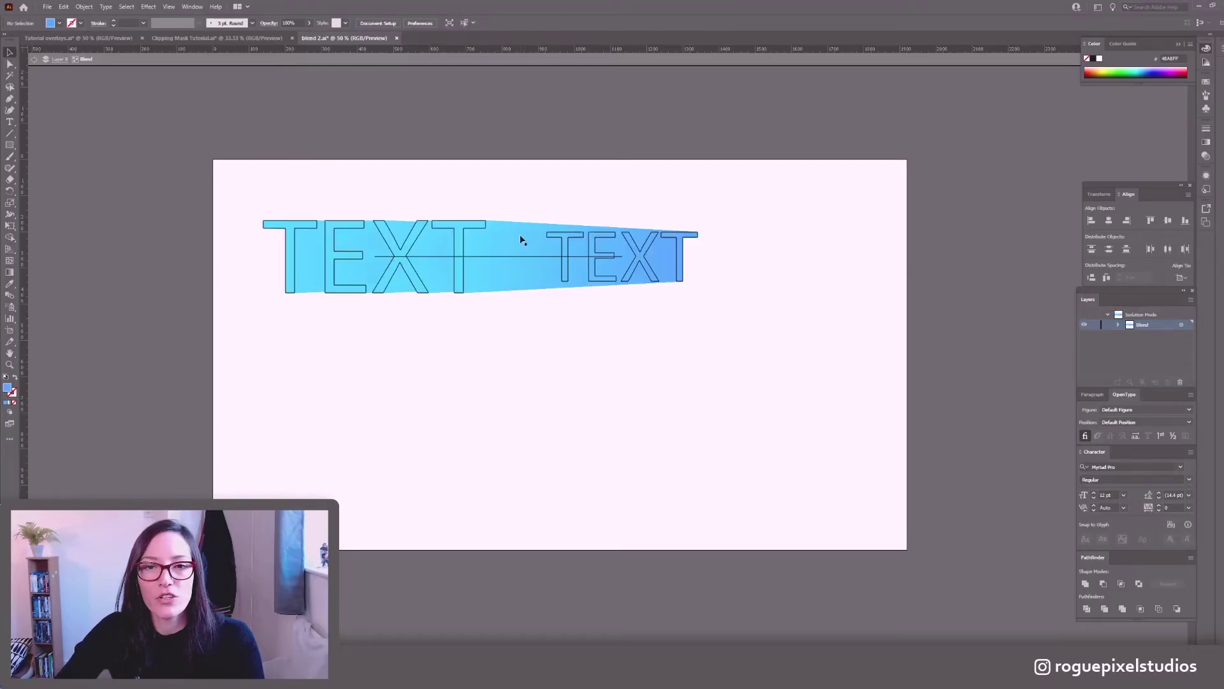
click(463, 248)
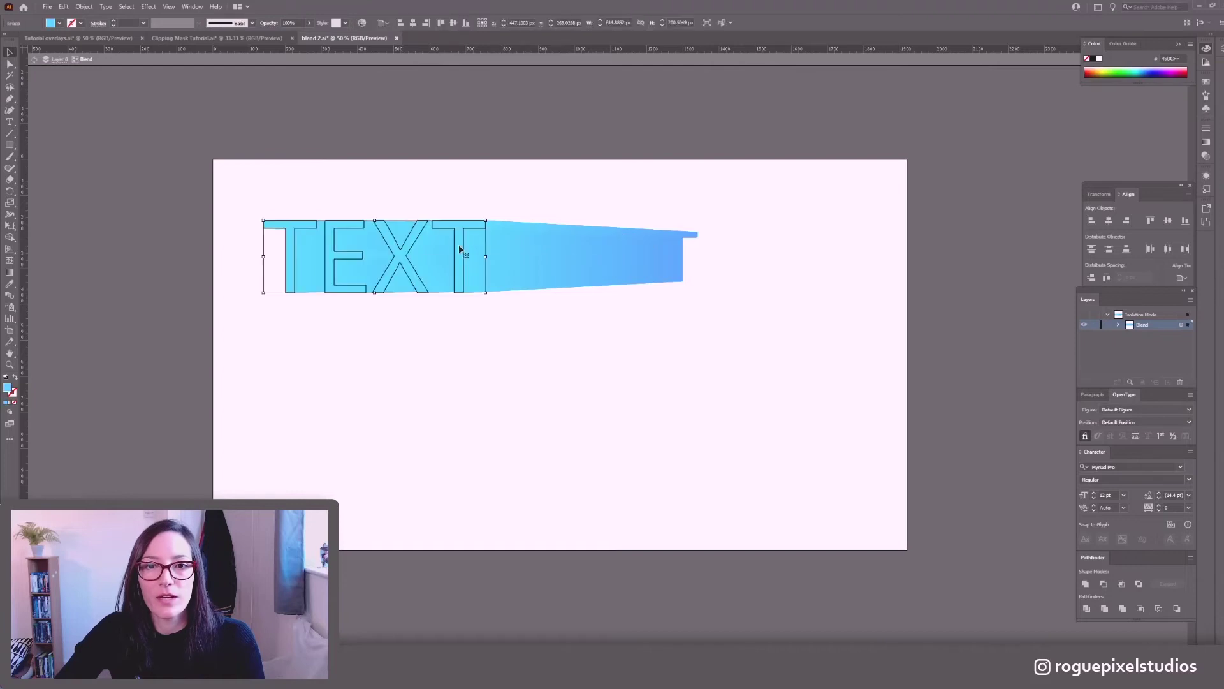
double_click(8, 387)
Lighten the front TEXT's cyan and drag the blue end TEXT down-left to lengthen the extrusion.
drag(304, 349, 295, 347)
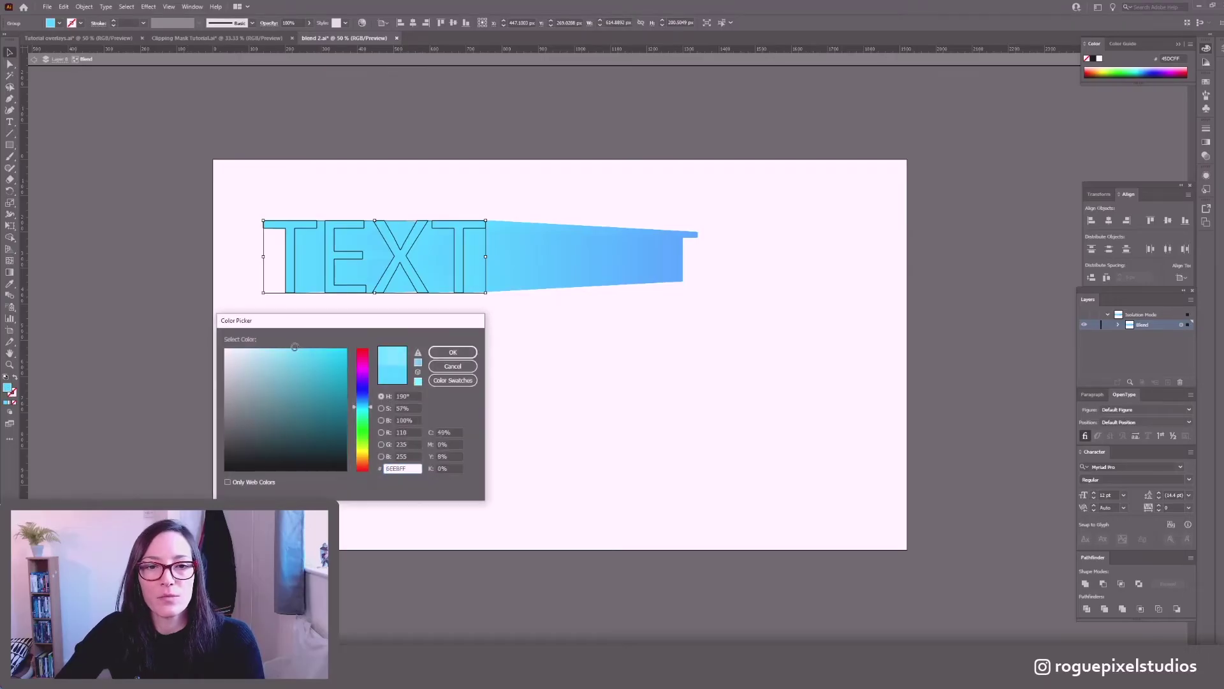
click(452, 352)
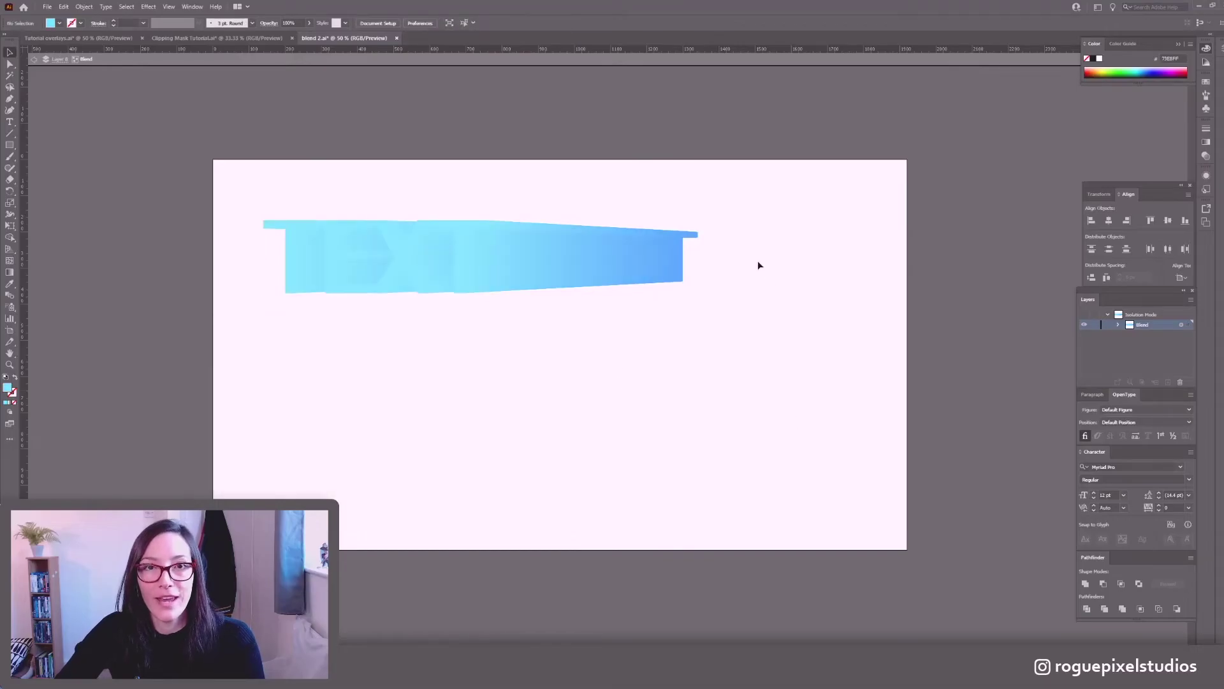
click(648, 267)
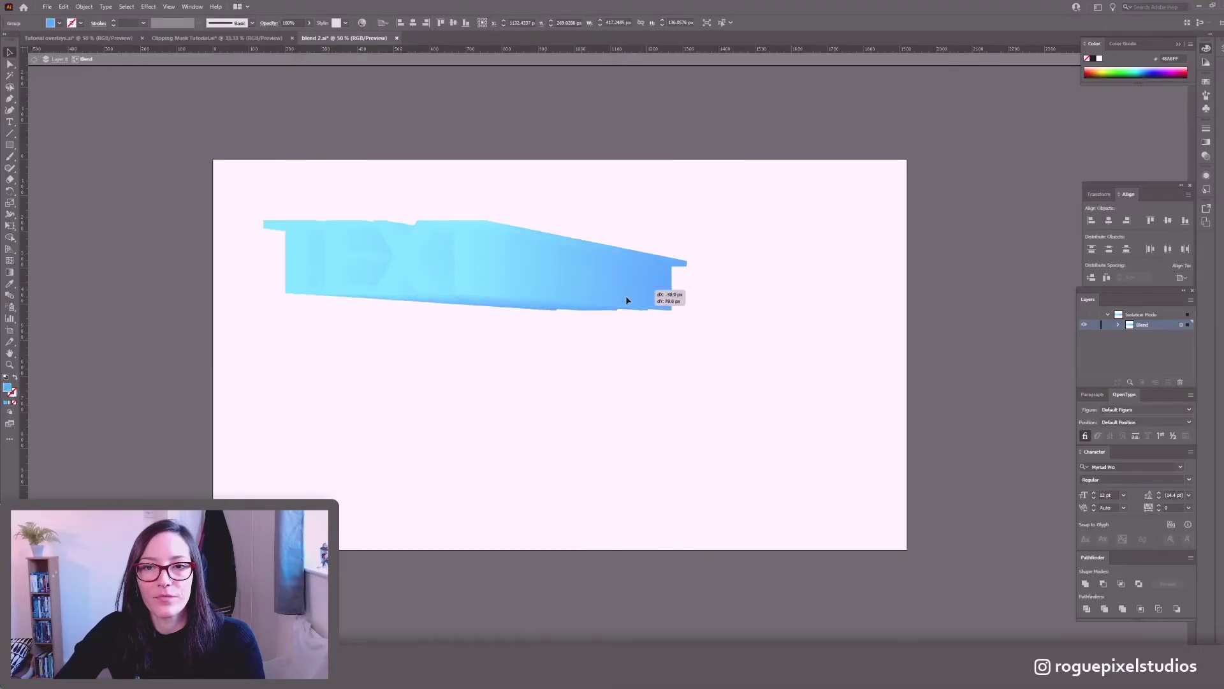
drag(626, 296, 415, 433)
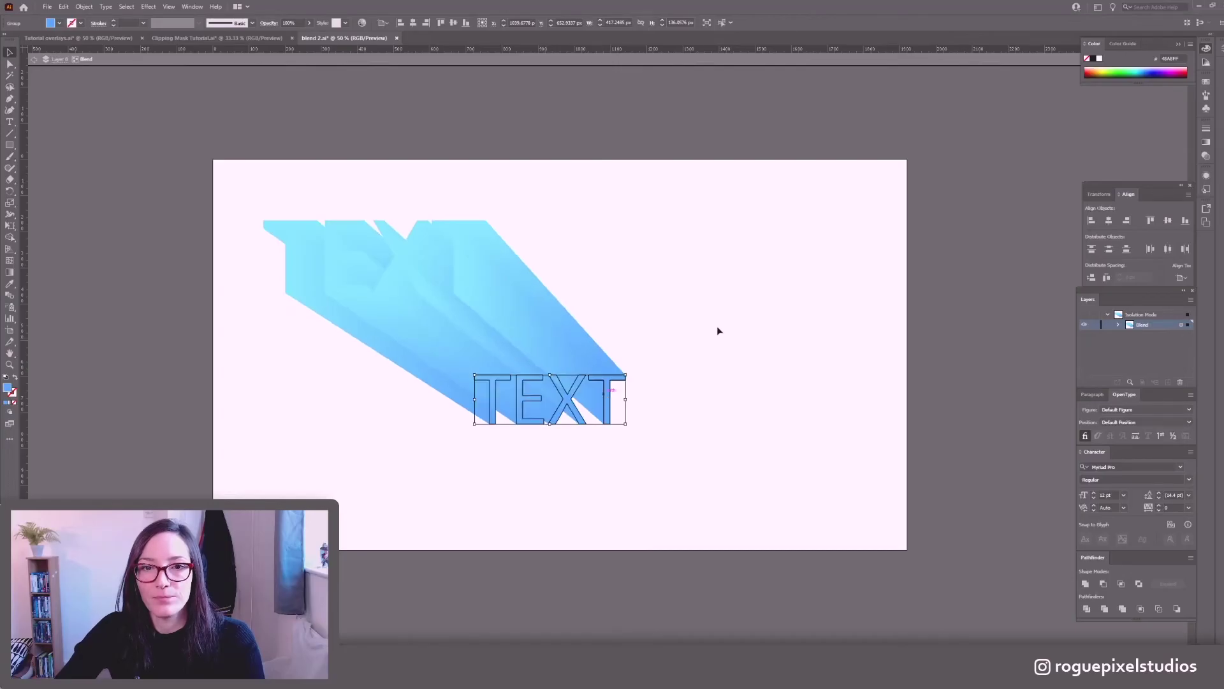
click(675, 263)
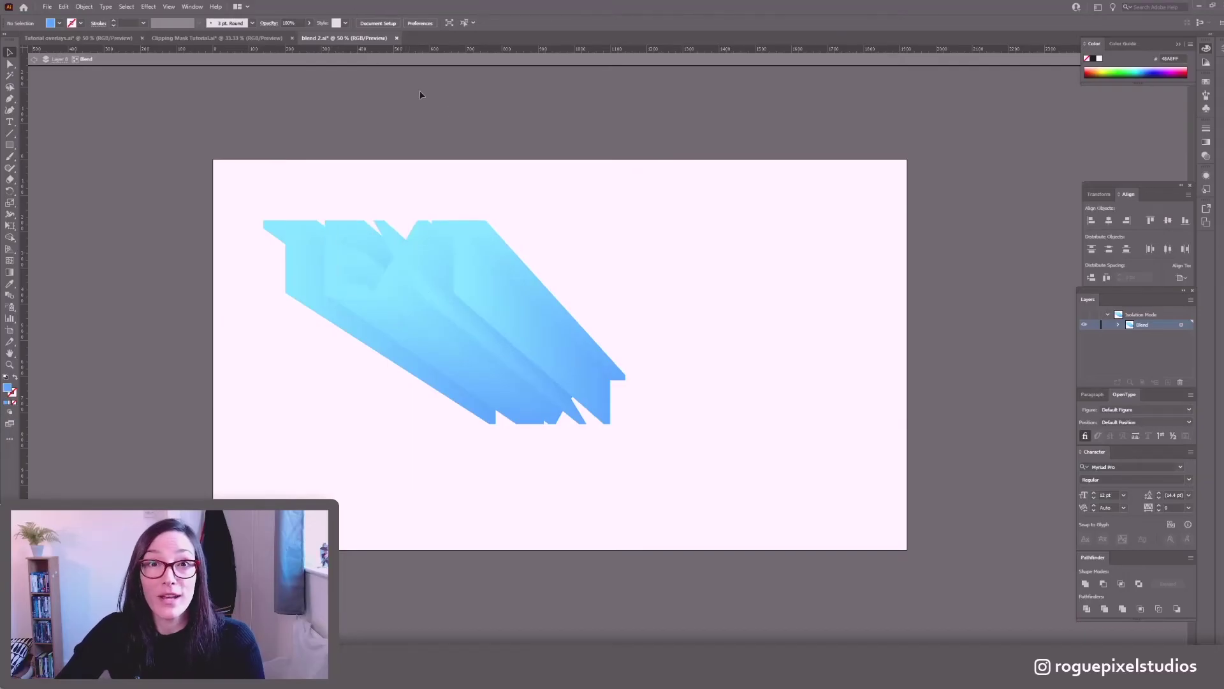
click(460, 244)
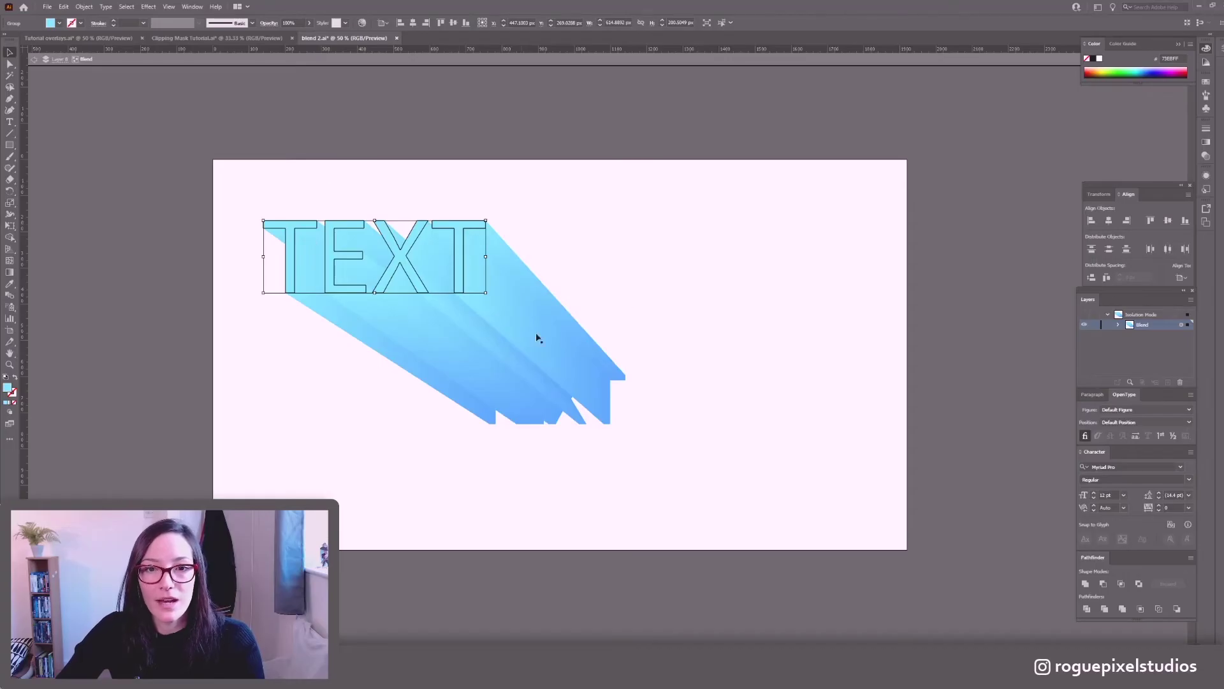
Exit the blend's isolation mode and clear the selection.
key(a)
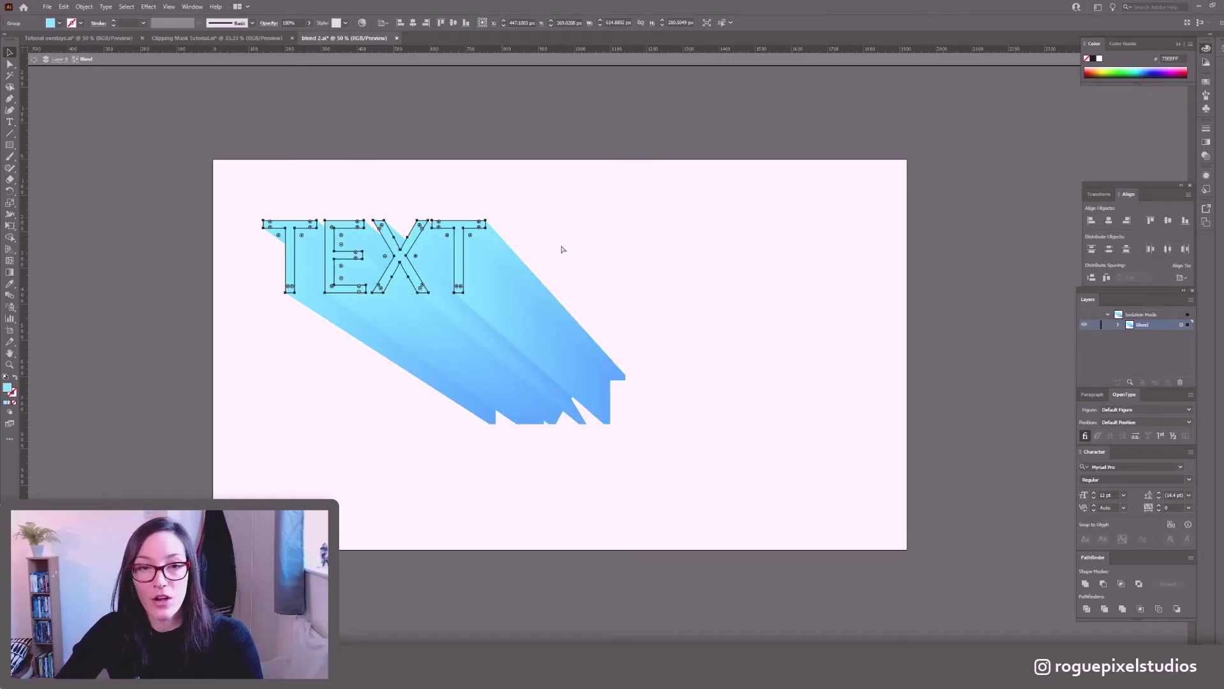
key(v)
double_click(438, 92)
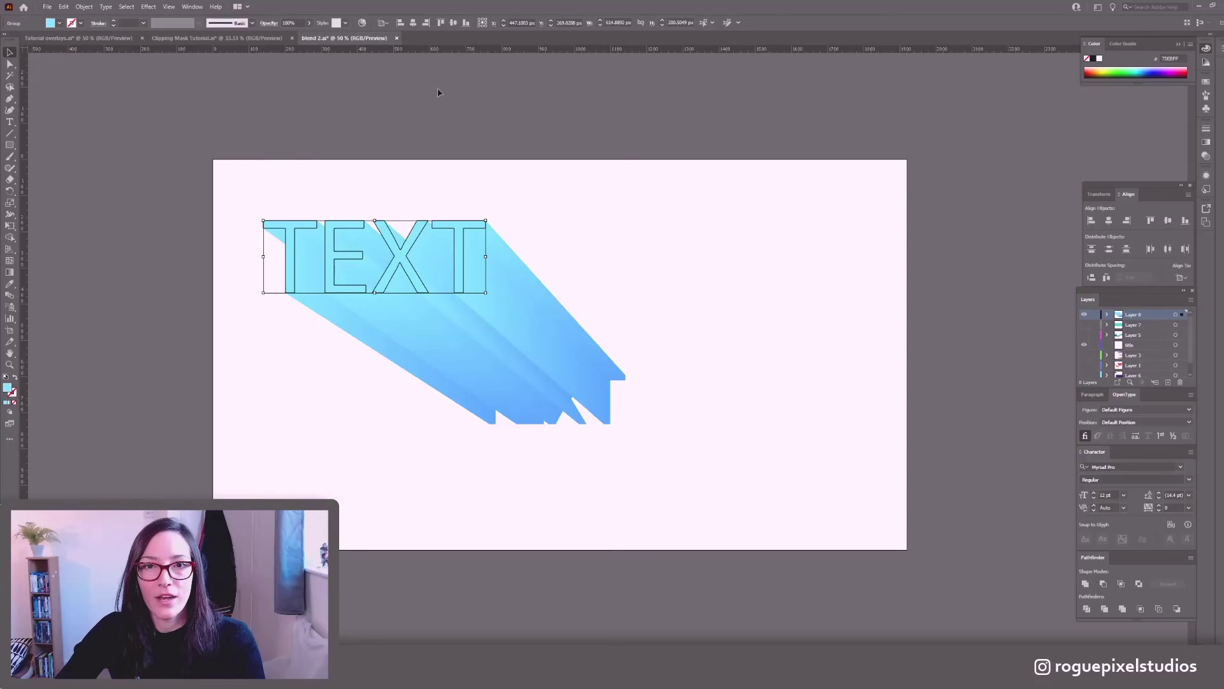
click(626, 220)
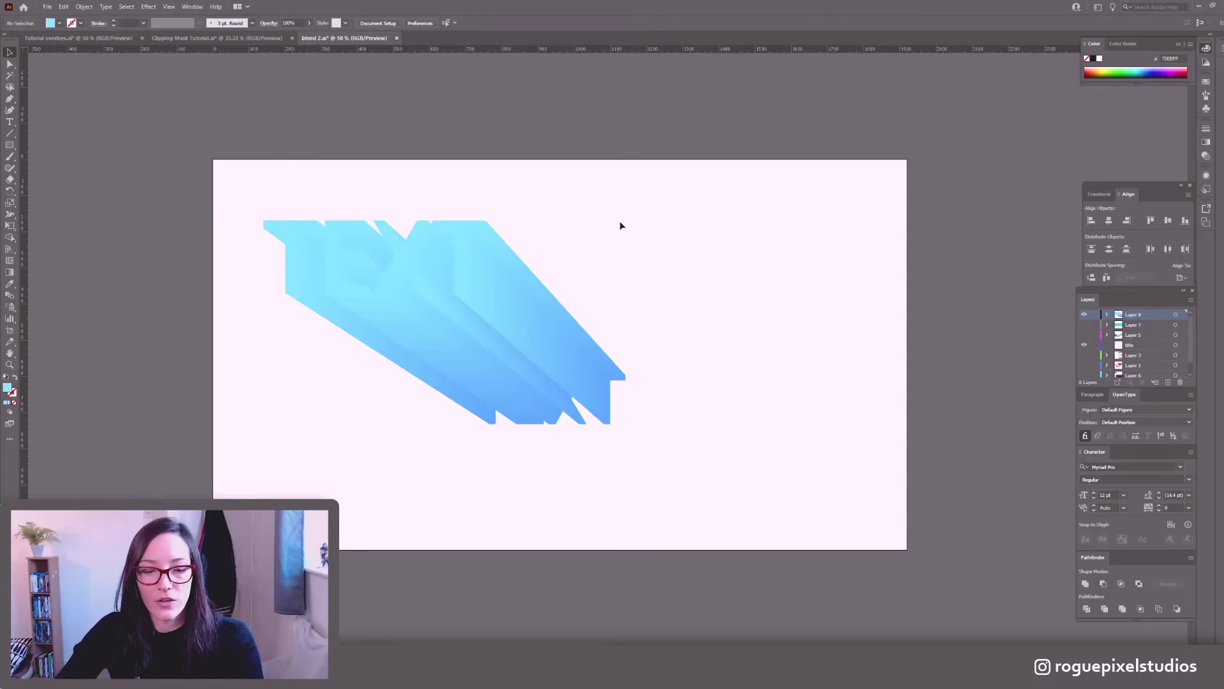
Fill the front TEXT group with light cyan ABF7FF, then deselect it.
key(ctrl+a)
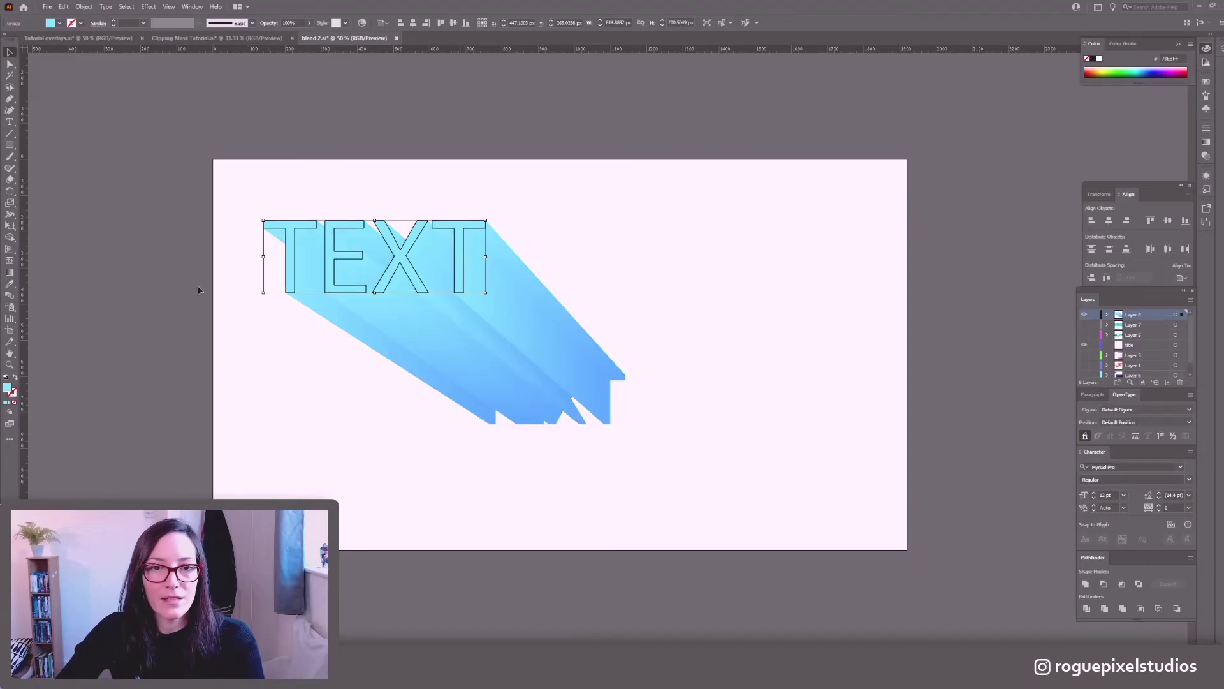
double_click(7, 388)
click(265, 346)
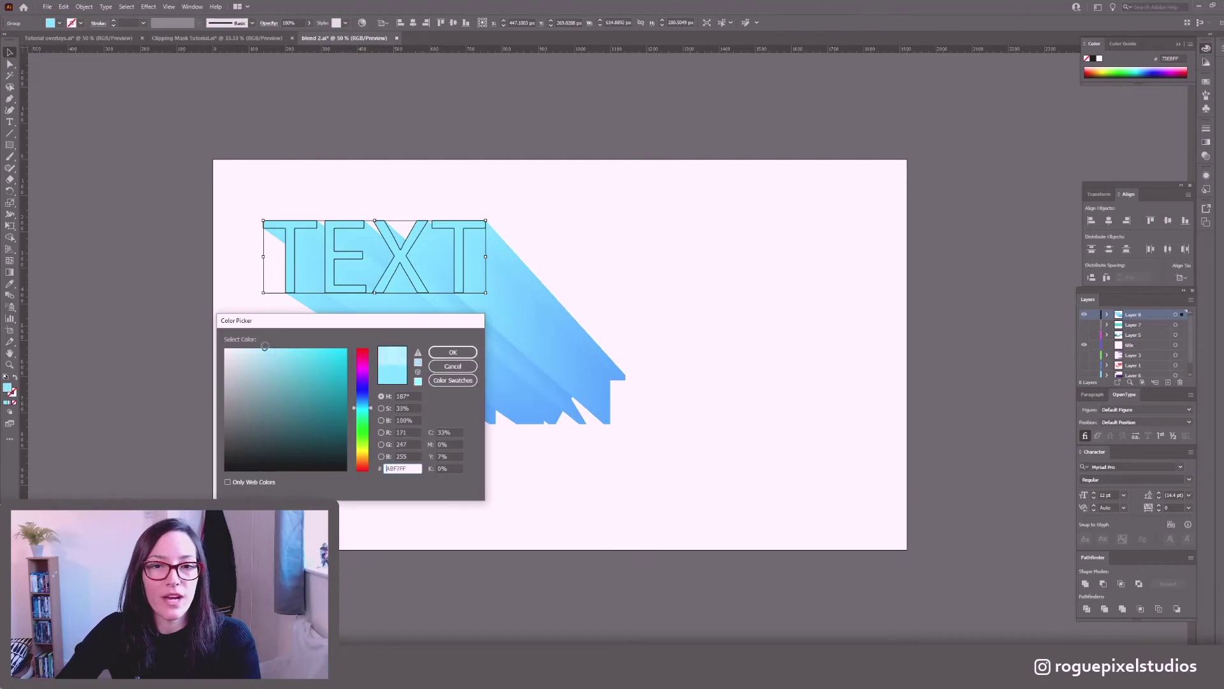
click(452, 351)
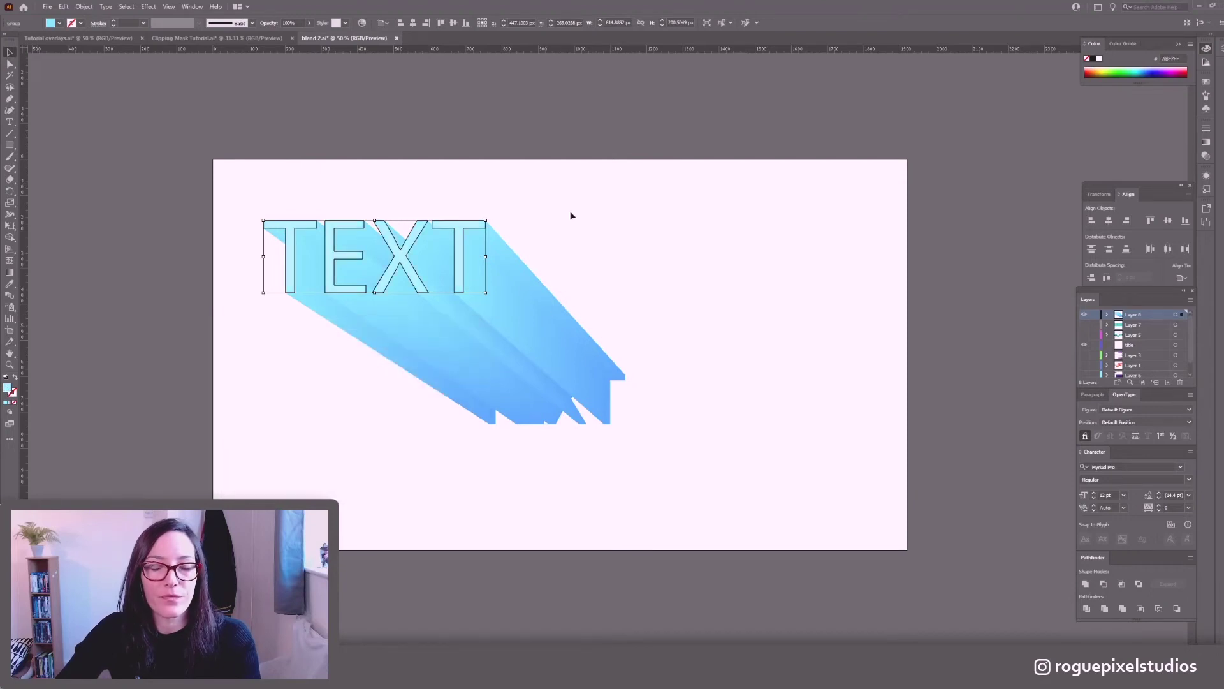
click(570, 209)
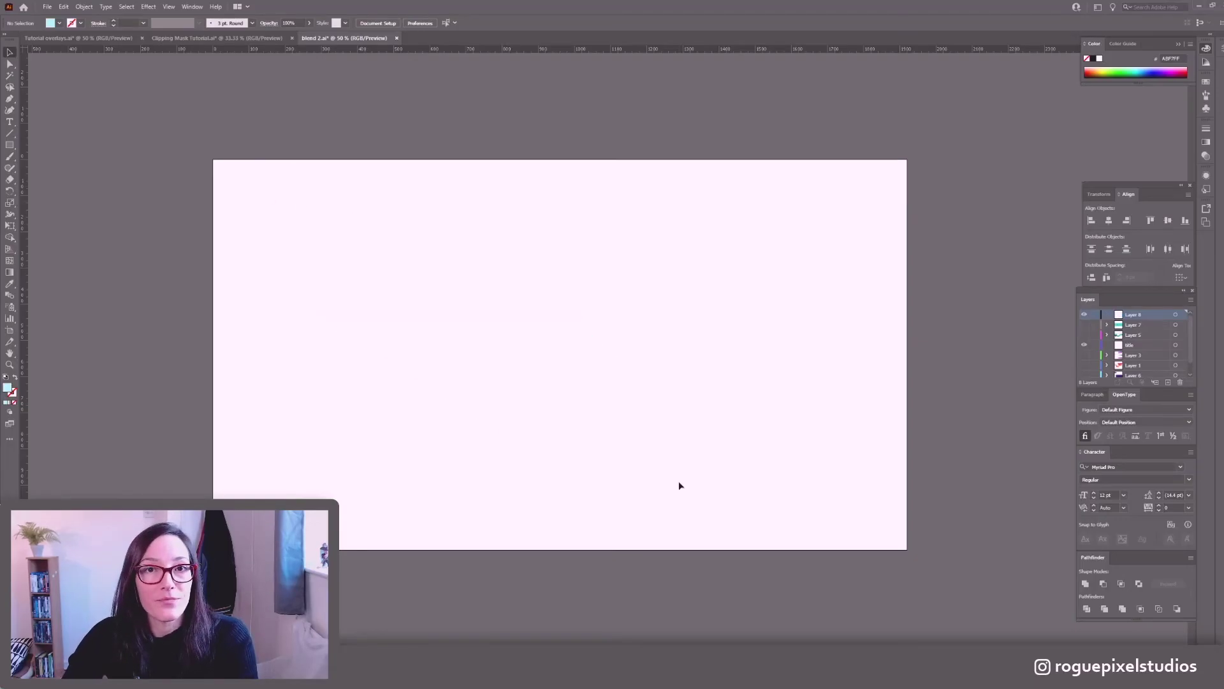
Set a black Paintbrush stroke and paint a looping freehand squiggle across the artboard.
key(shift+x)
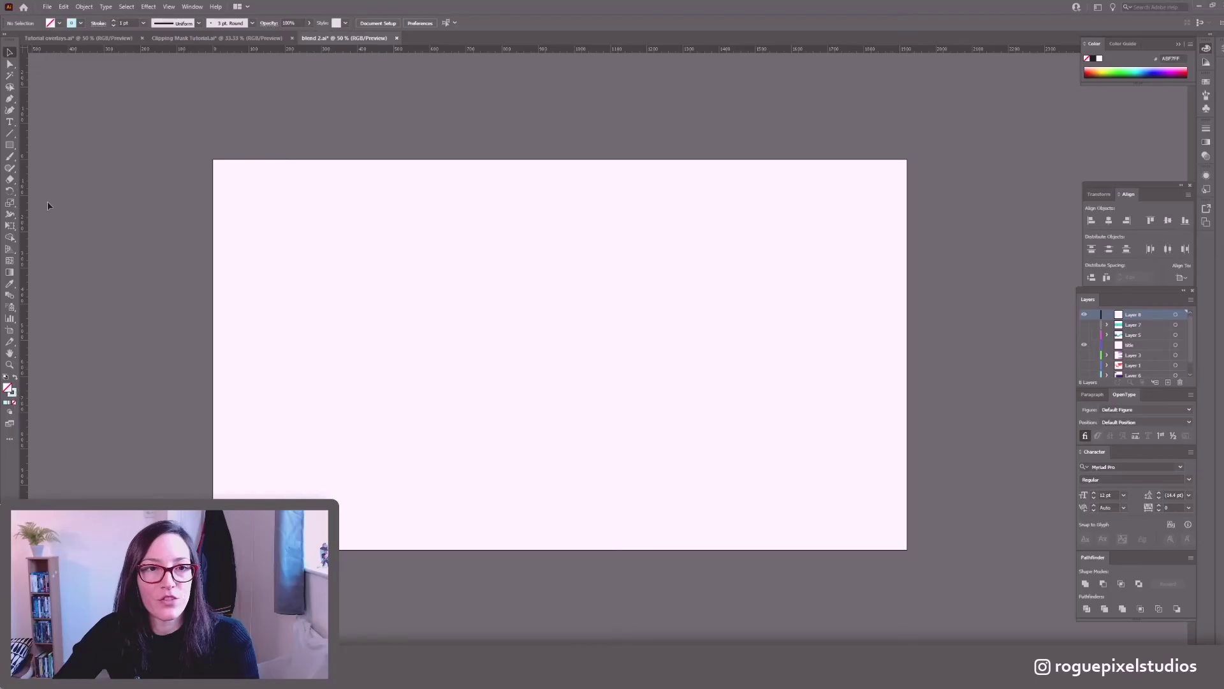
click(11, 157)
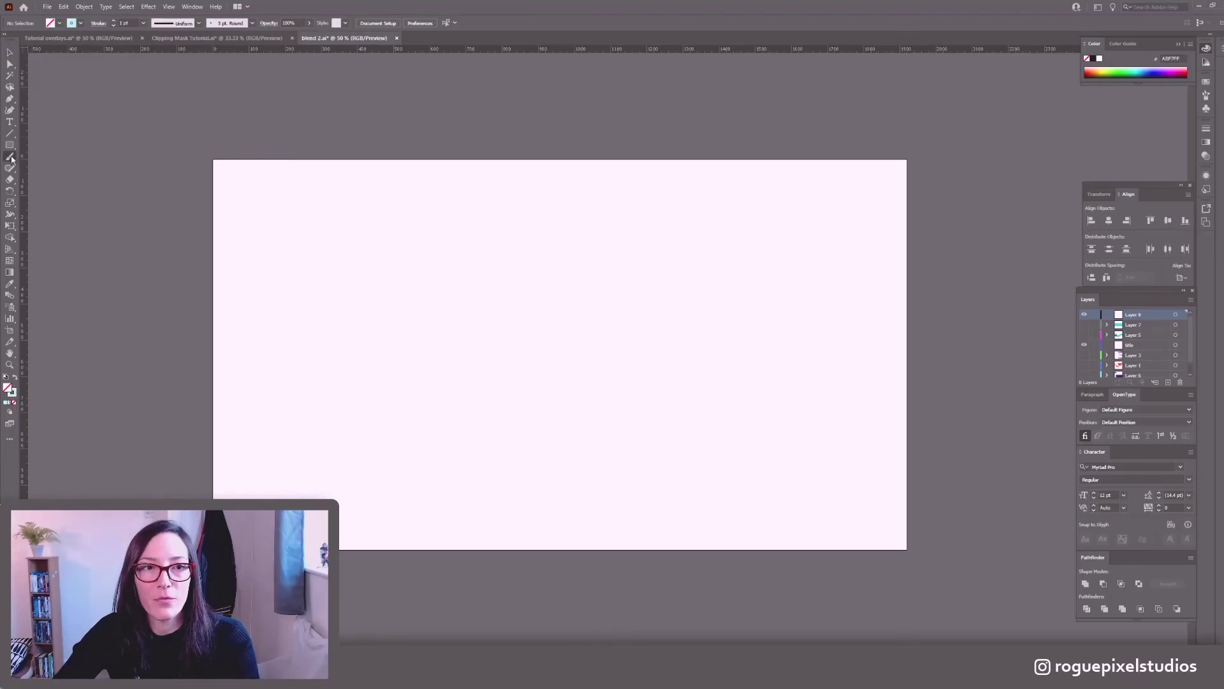
double_click(13, 393)
drag(258, 428, 226, 473)
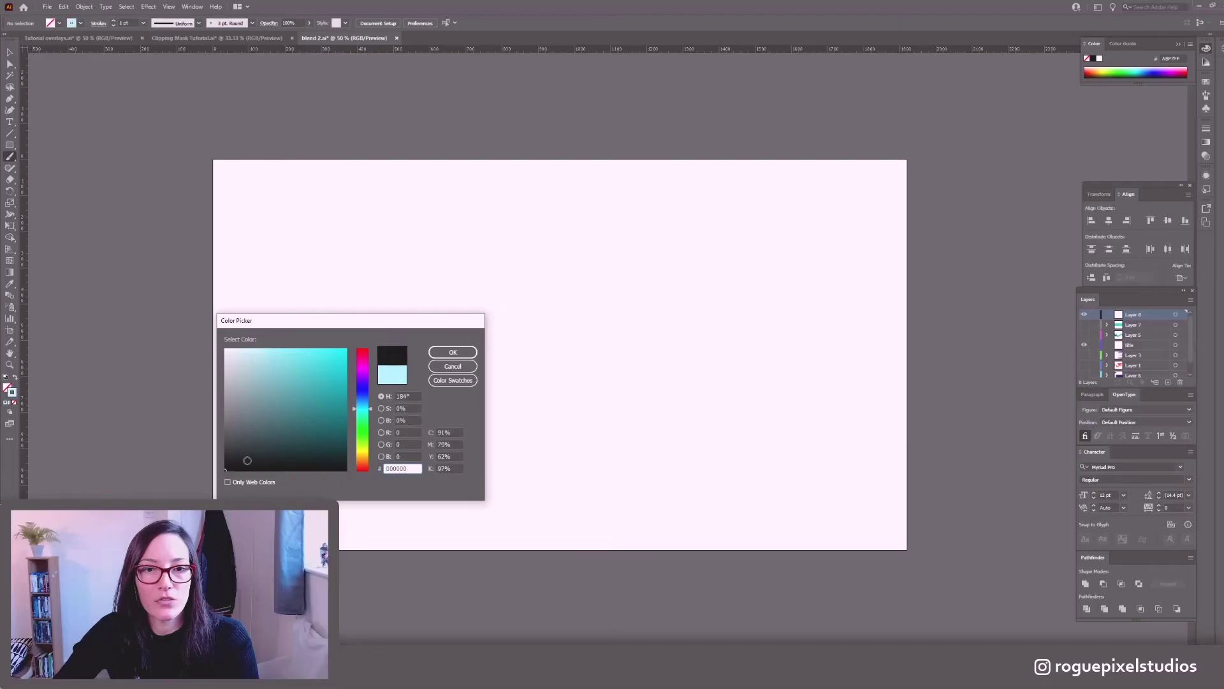
click(453, 352)
drag(369, 228, 562, 285)
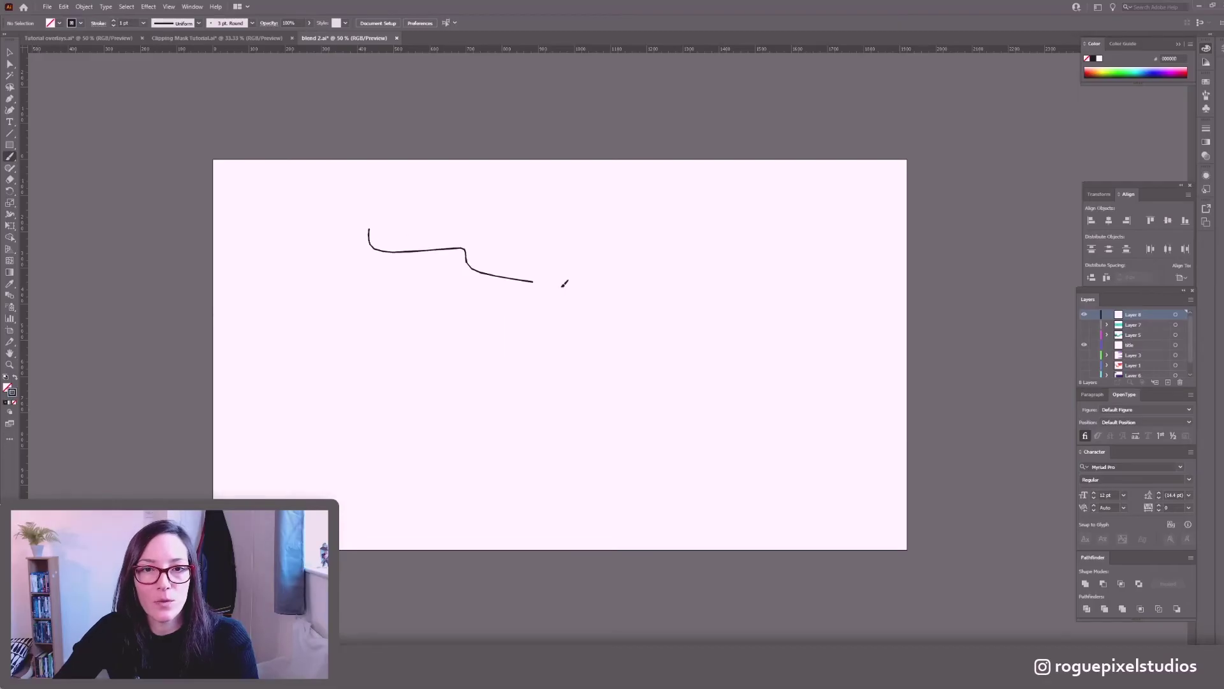
key(ctrl+z)
mouse_move(398, 211)
mouse_down()
mouse_move(369, 256)
mouse_move(416, 285)
mouse_move(451, 266)
mouse_move(439, 253)
mouse_move(415, 268)
mouse_move(418, 293)
mouse_move(491, 301)
mouse_move(559, 281)
mouse_move(609, 294)
mouse_move(618, 346)
mouse_move(567, 376)
mouse_move(525, 367)
mouse_move(524, 334)
mouse_move(558, 331)
mouse_up()
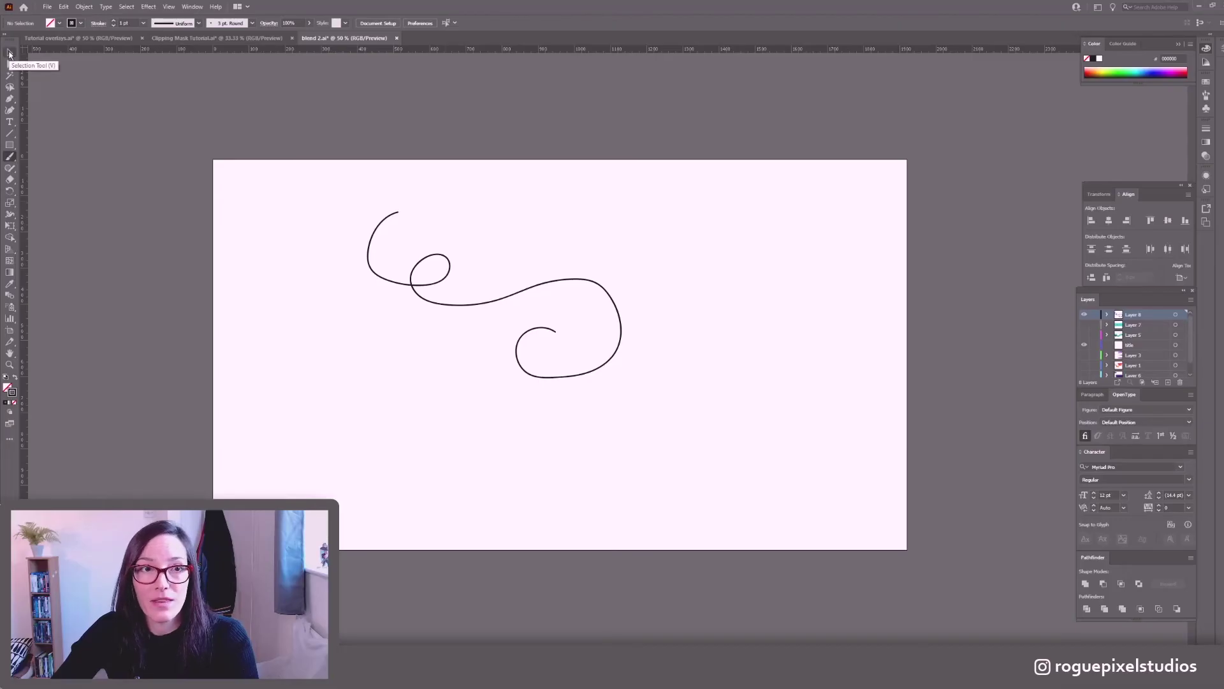
Move the squiggle down and right, then draw a small circle near the artboard top.
click(10, 54)
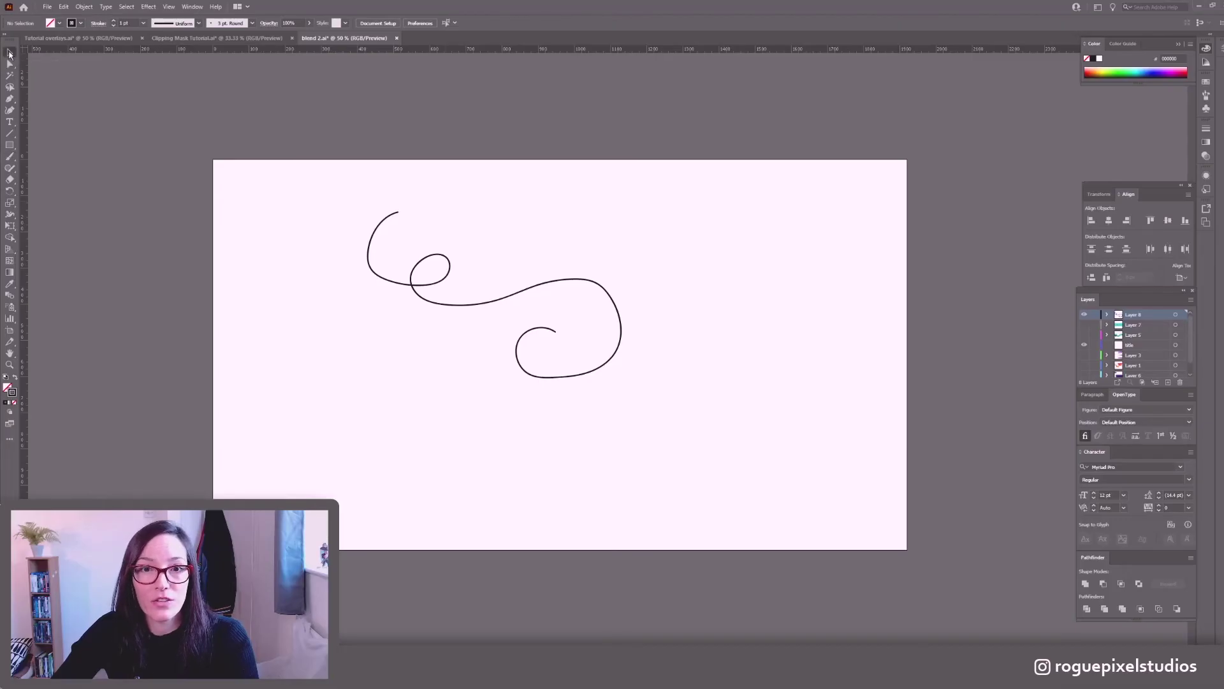
click(602, 289)
drag(611, 306, 582, 393)
click(509, 218)
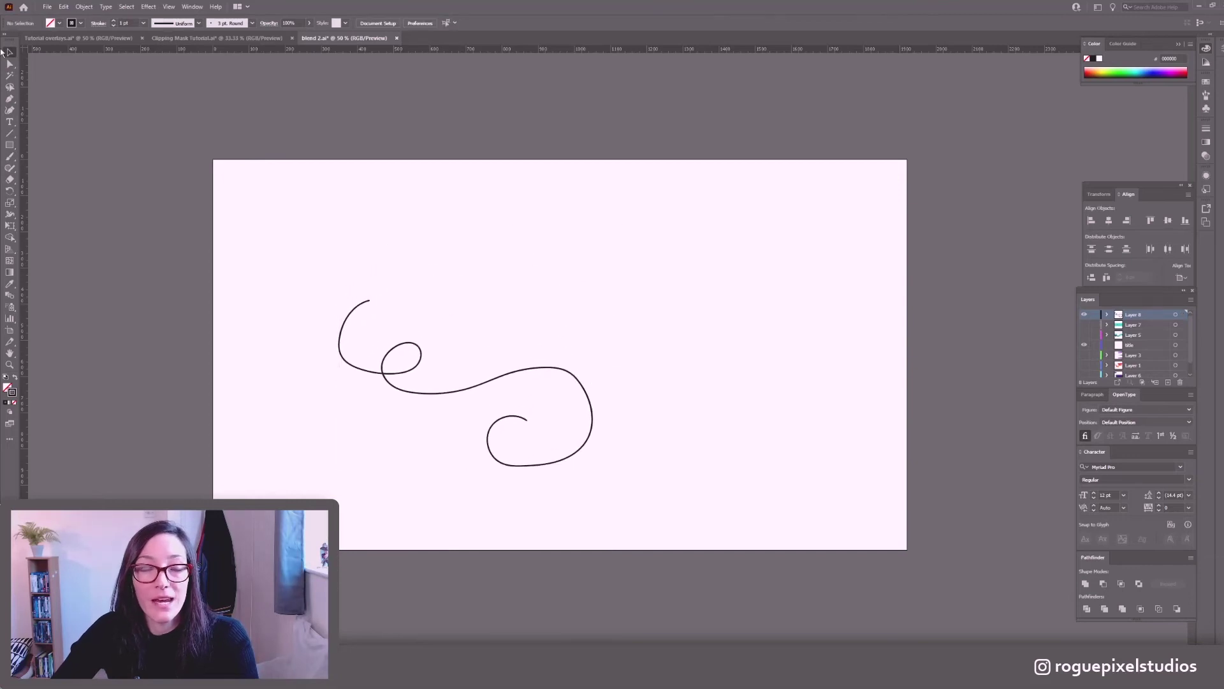
drag(12, 148, 41, 169)
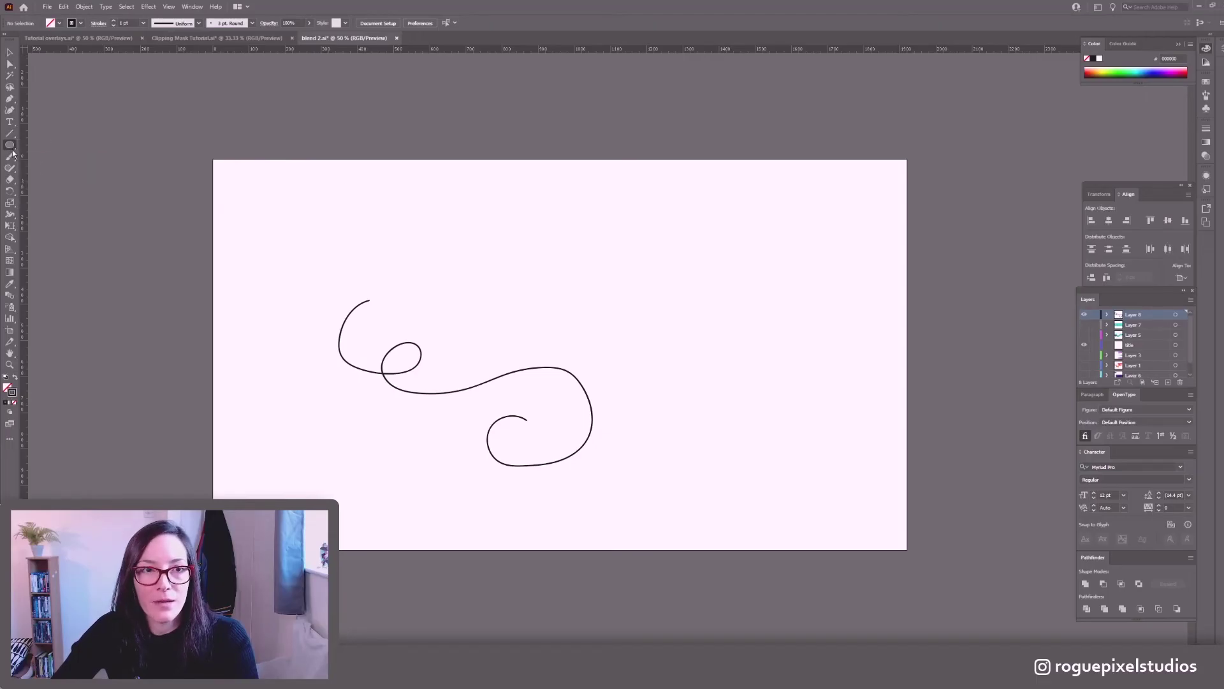
drag(412, 178, 432, 196)
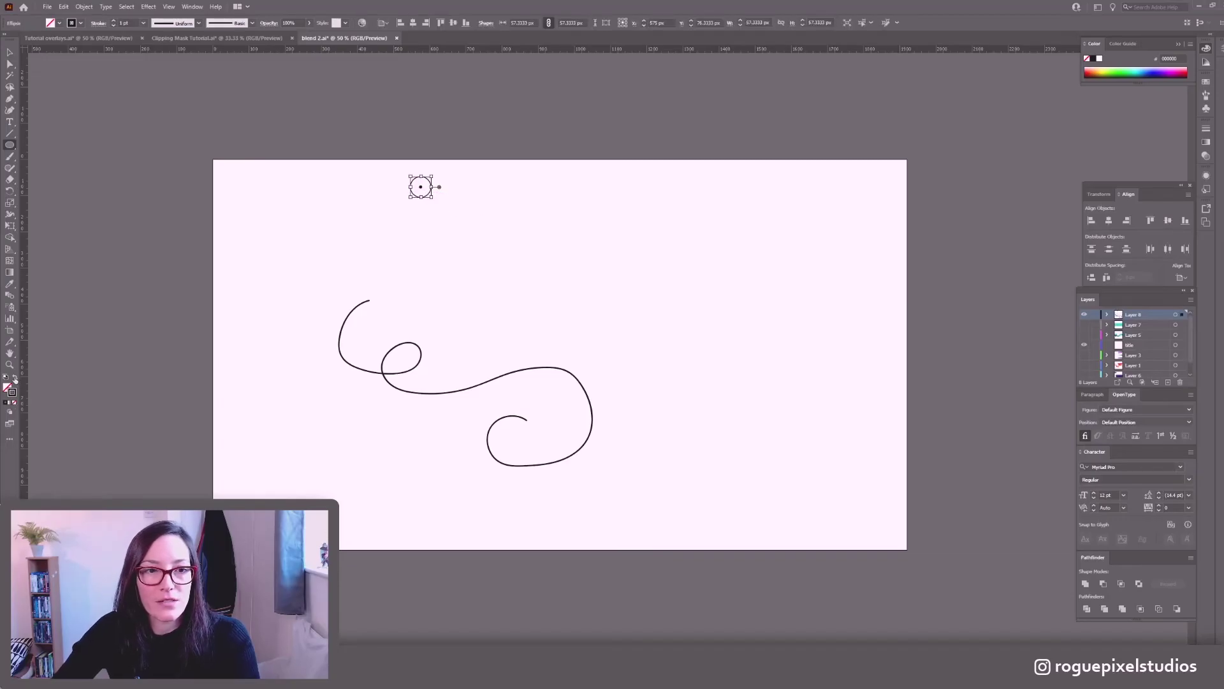
Give the circle a gradient fill with a teal left stop and a purple right stop.
click(15, 378)
click(10, 404)
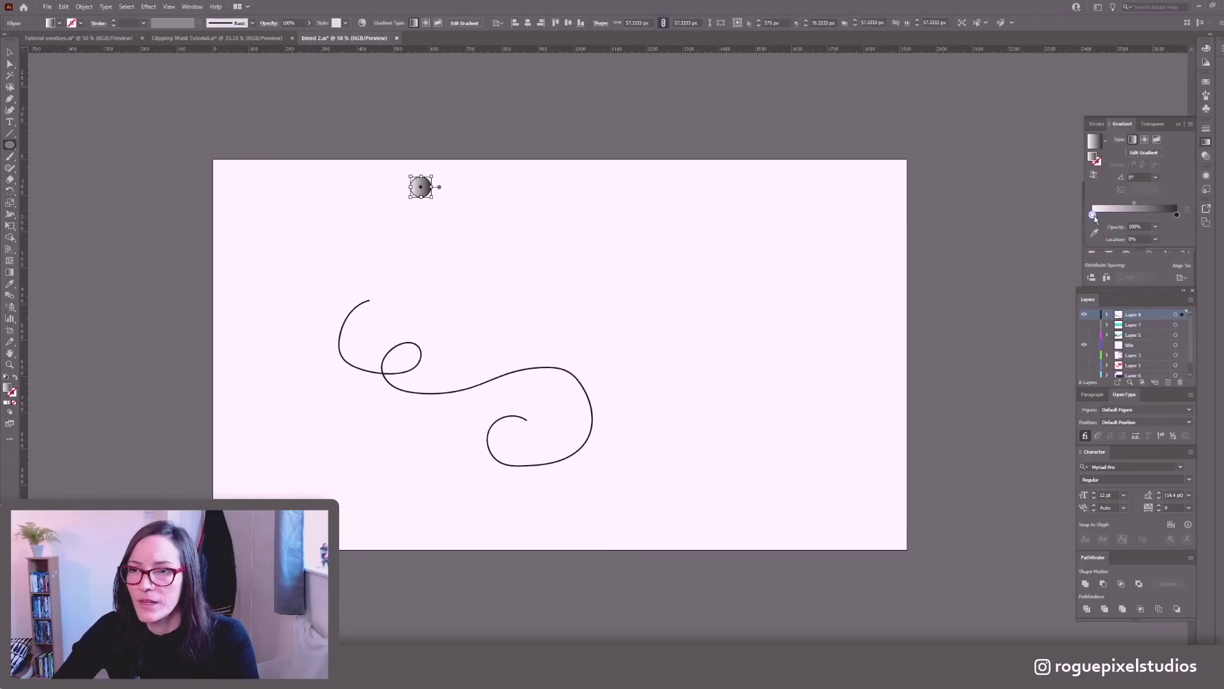
double_click(1094, 215)
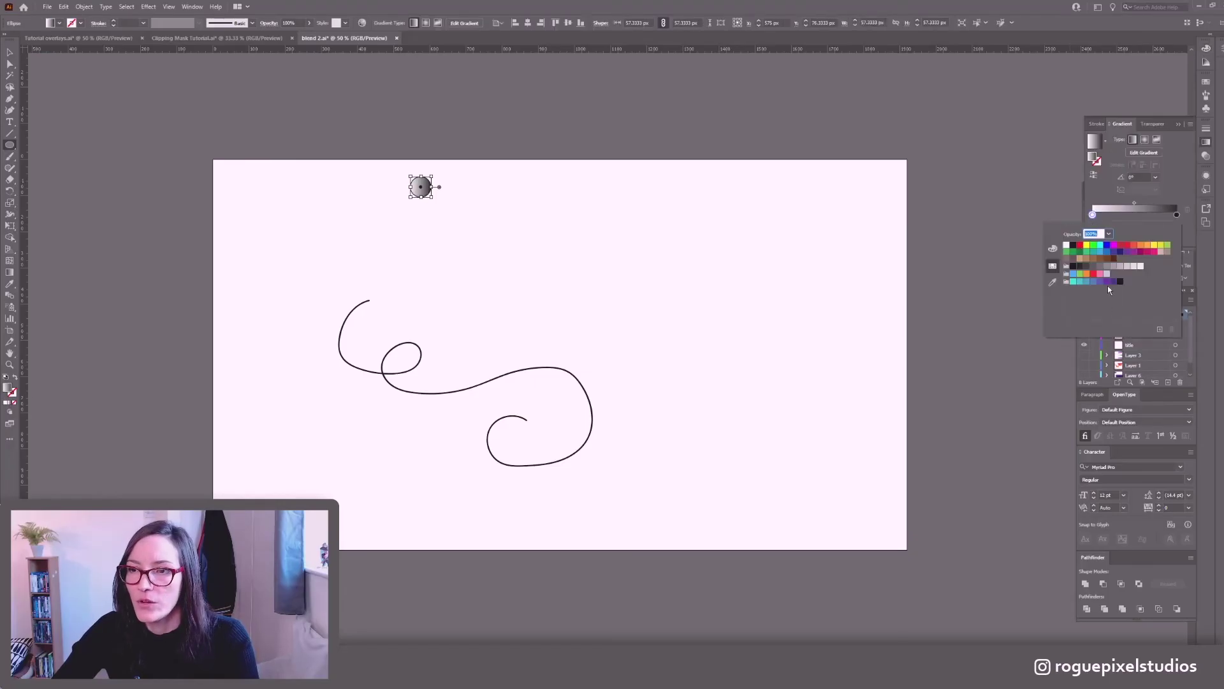
click(1075, 282)
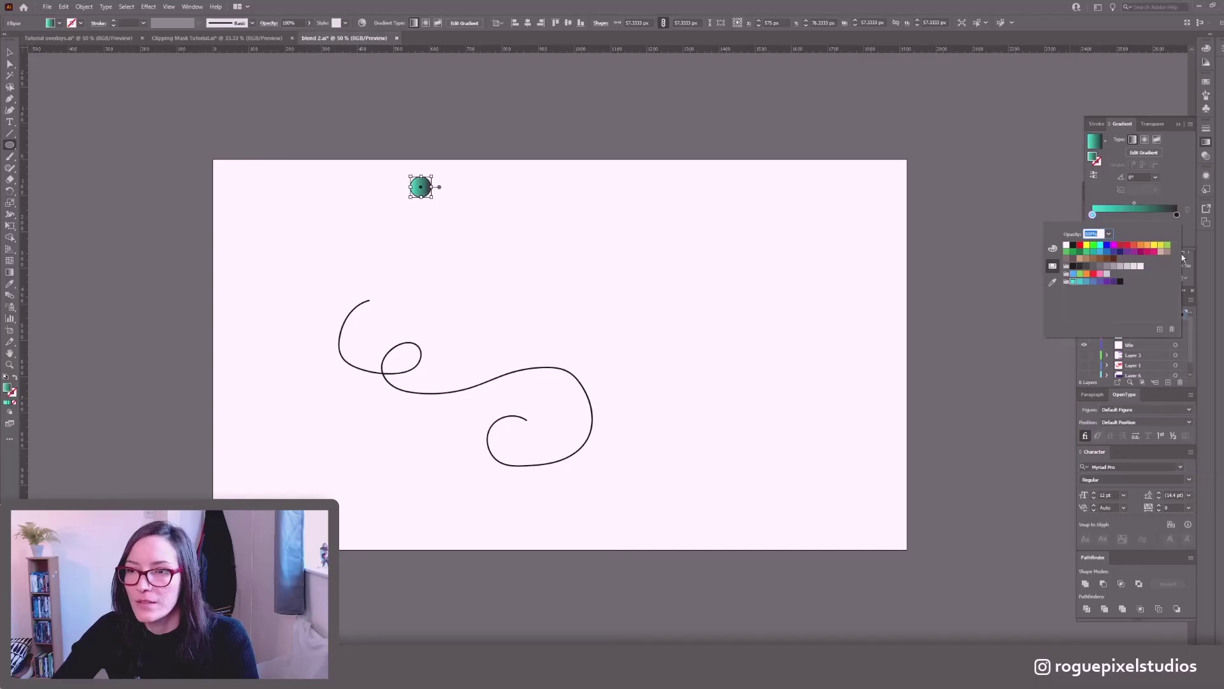
double_click(1177, 215)
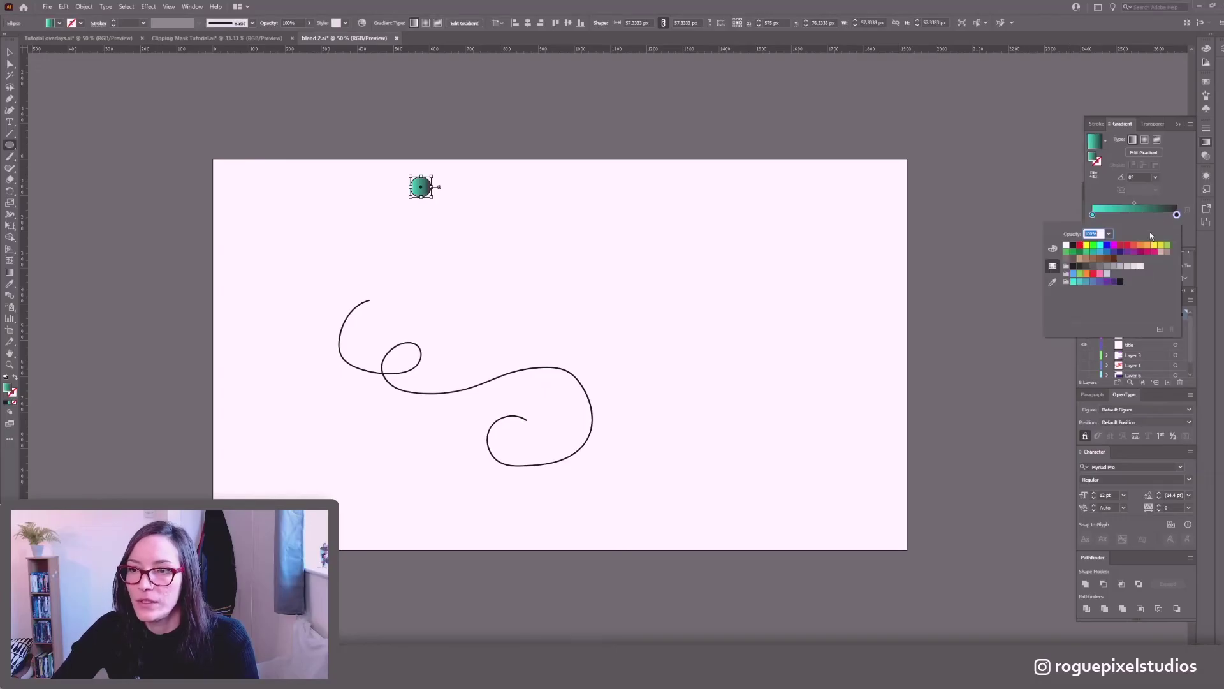
click(1101, 282)
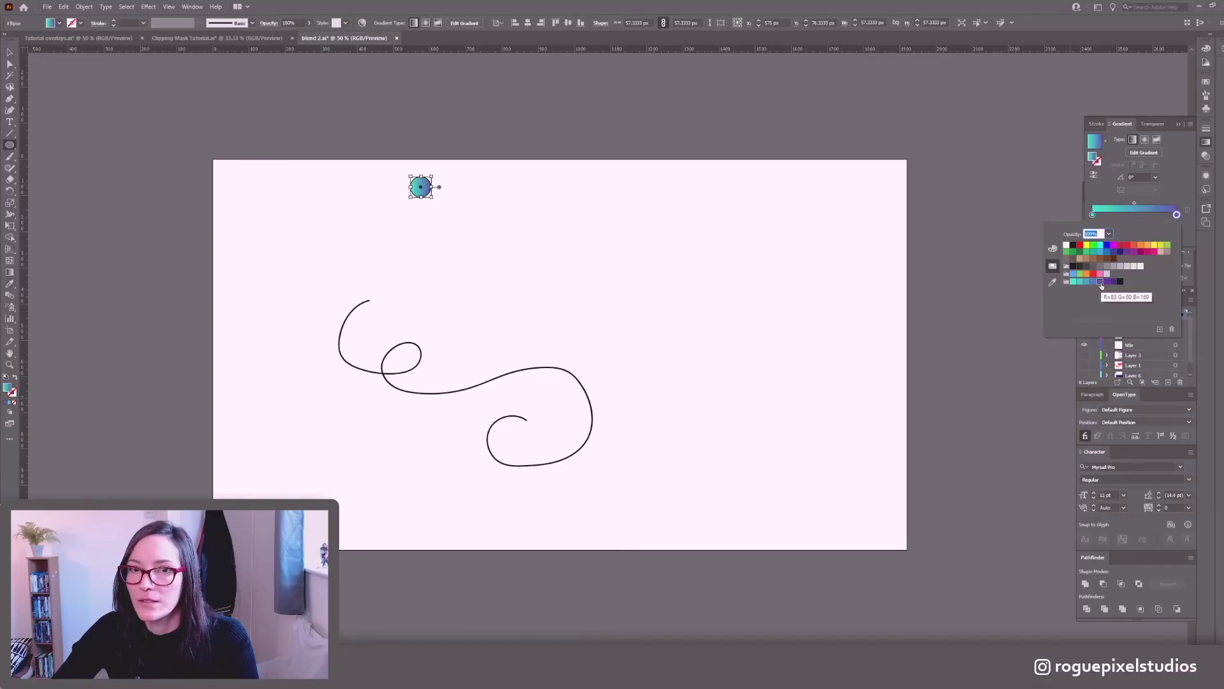
click(539, 196)
Copy the circle to the artboard's right side, shrink it to 46.67 px, and select both circles.
key(v)
click(529, 225)
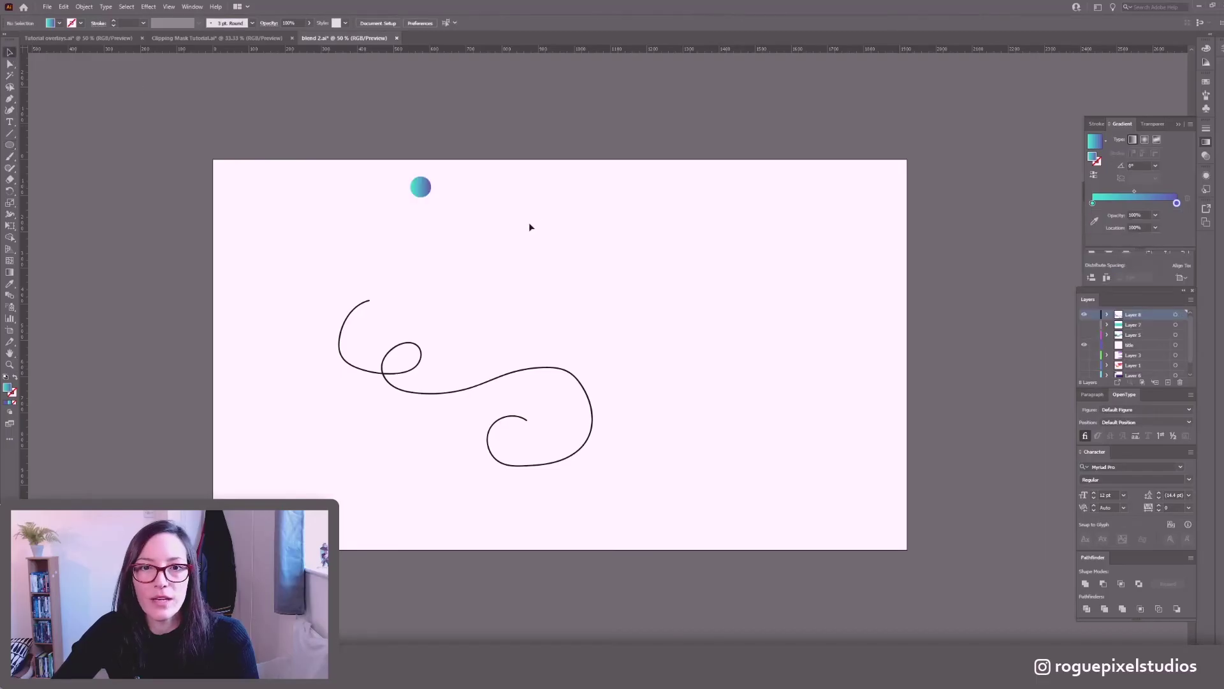
click(425, 190)
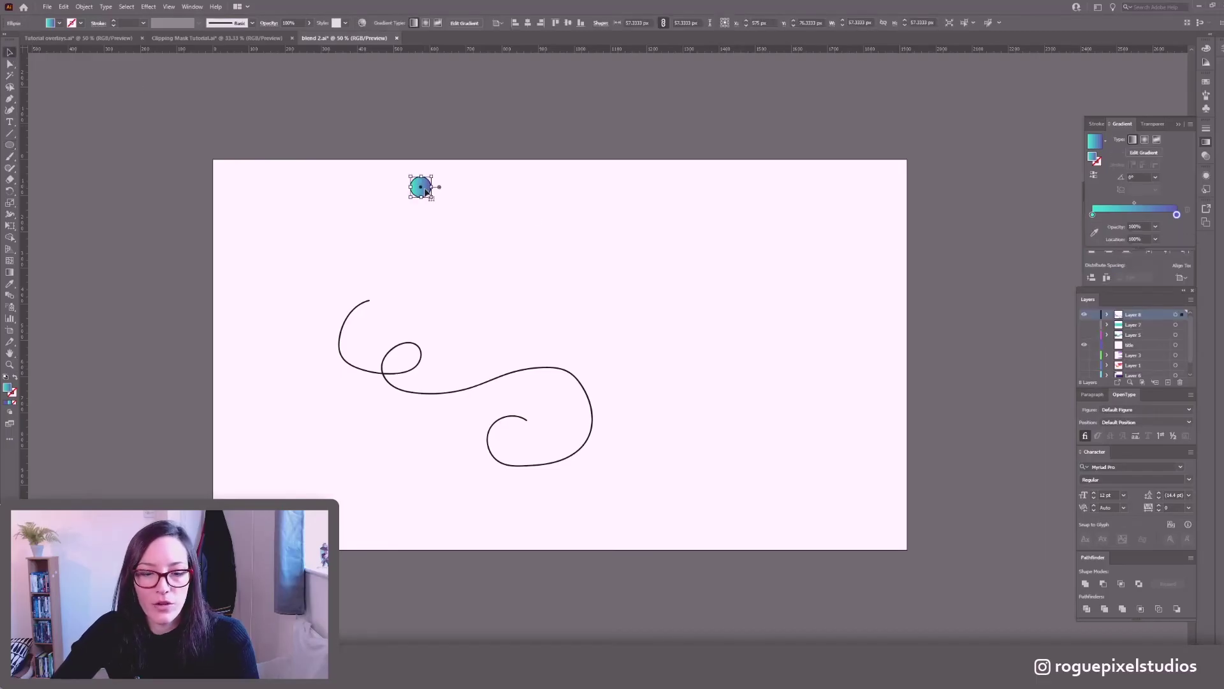
drag(426, 191, 849, 194)
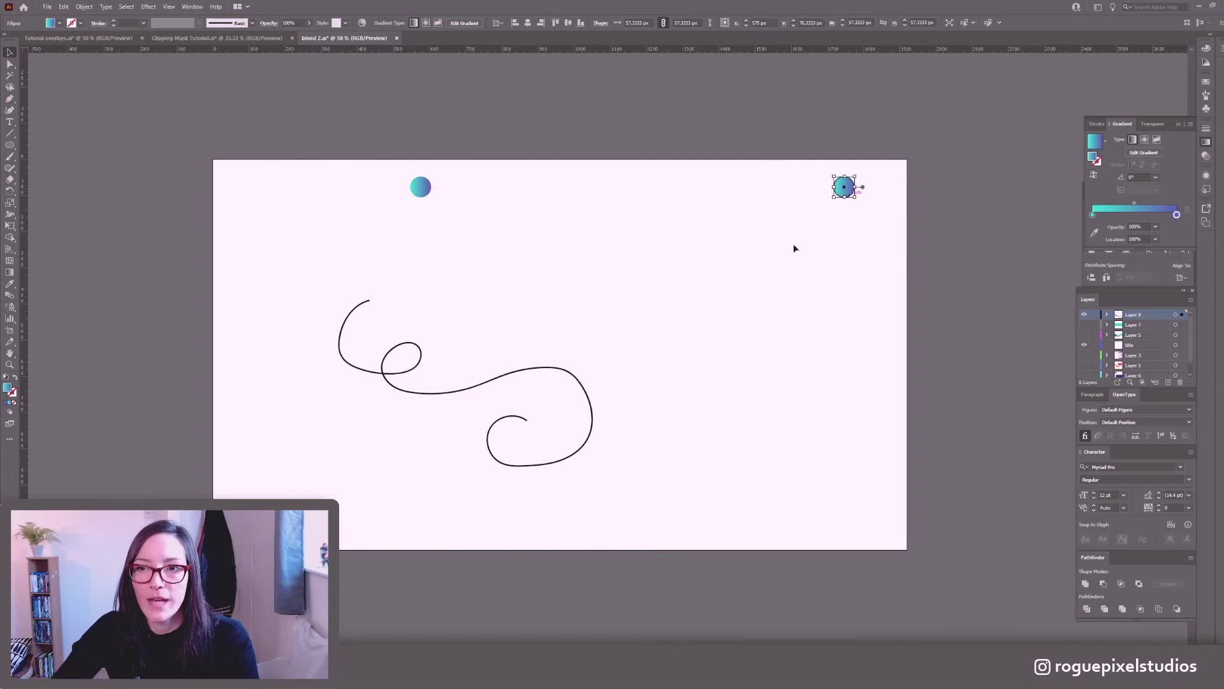
click(631, 259)
click(848, 190)
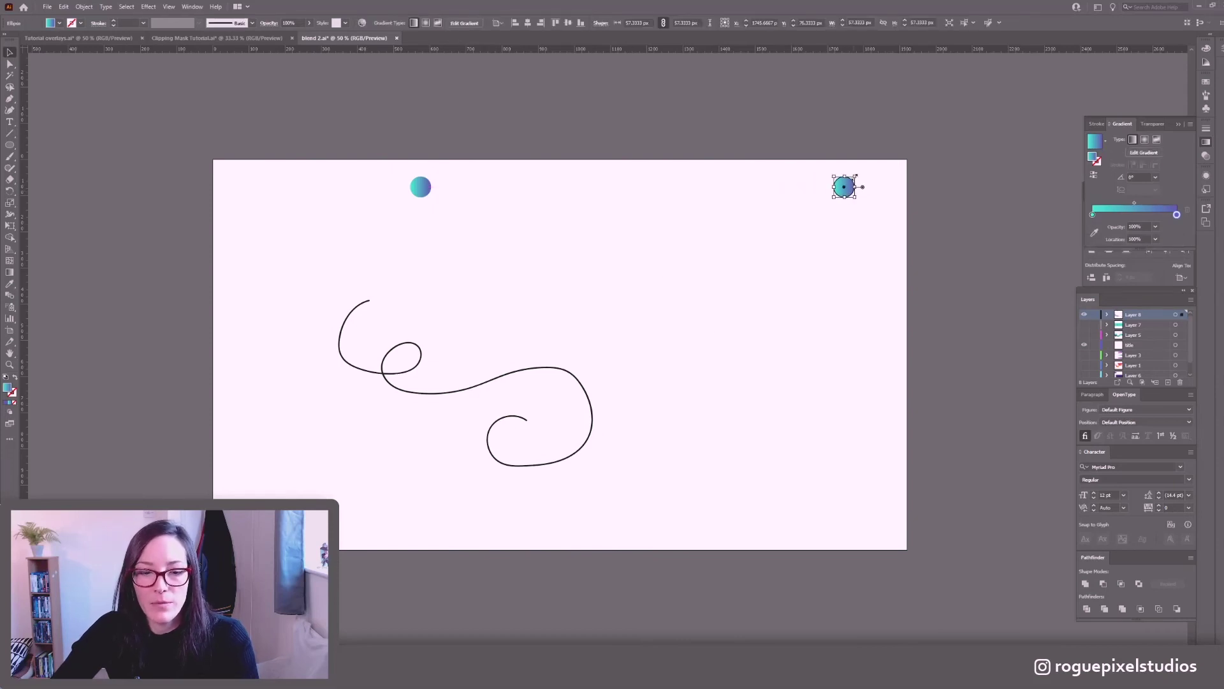
drag(856, 176, 855, 179)
click(536, 225)
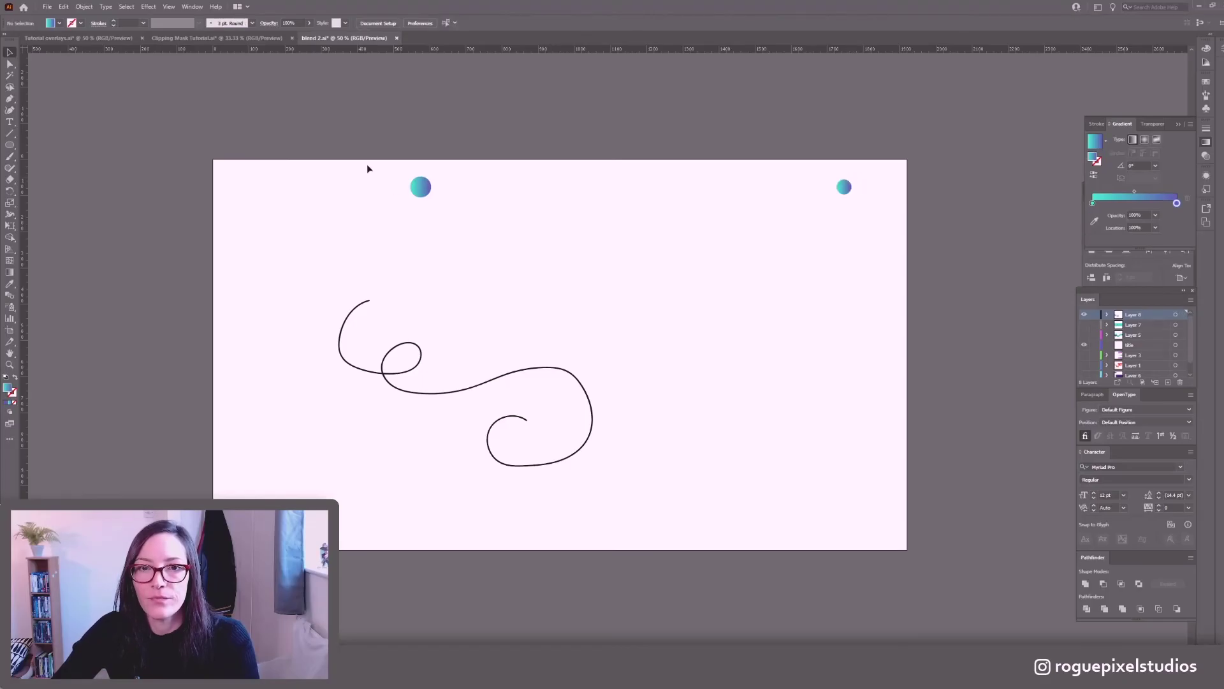
drag(367, 168, 935, 226)
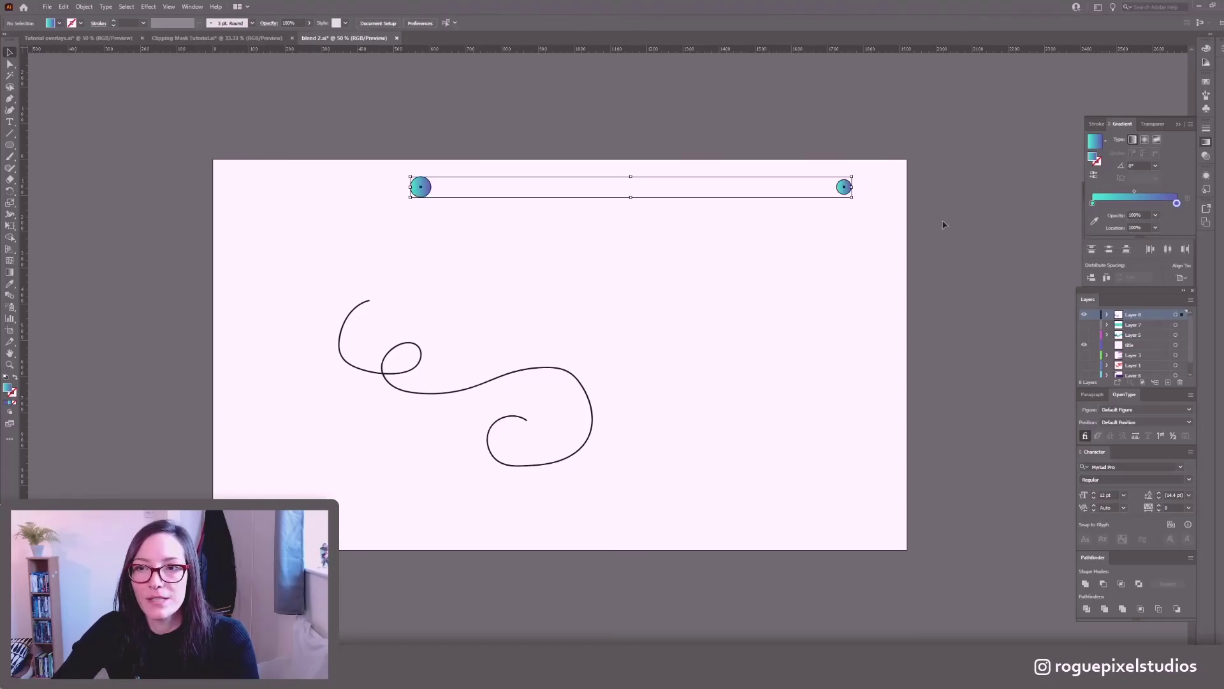
Set Blend Options to 350 specified steps.
click(84, 7)
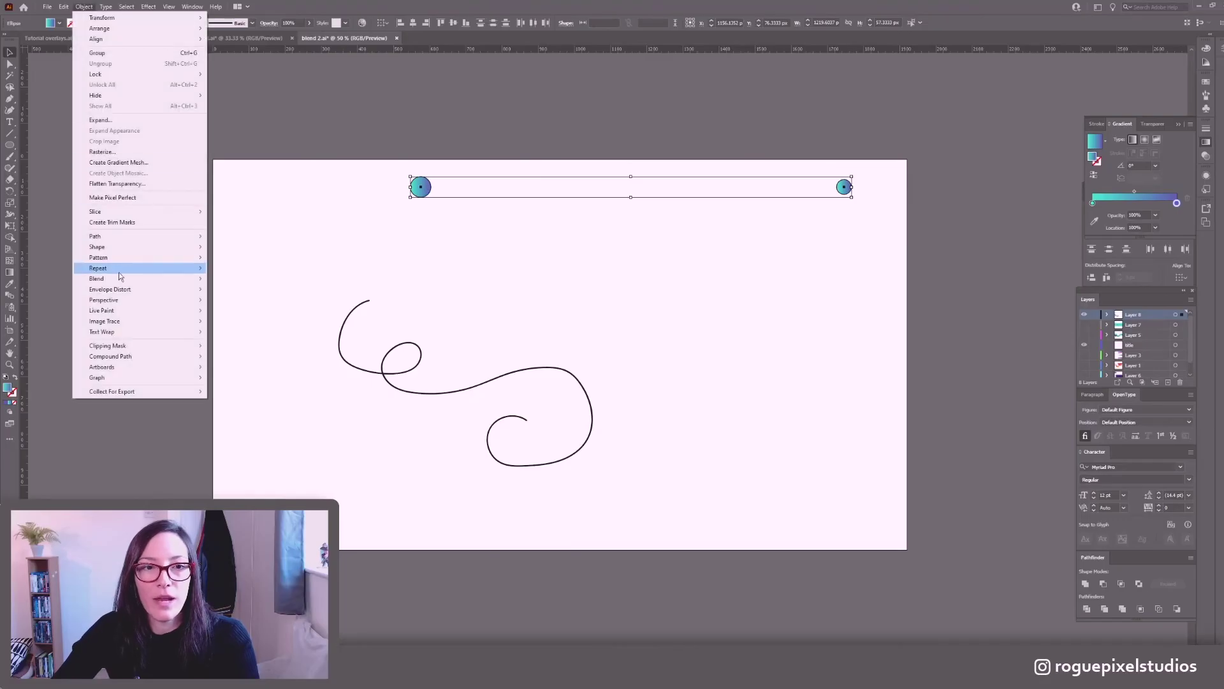
mouse_move(119, 279)
click(237, 303)
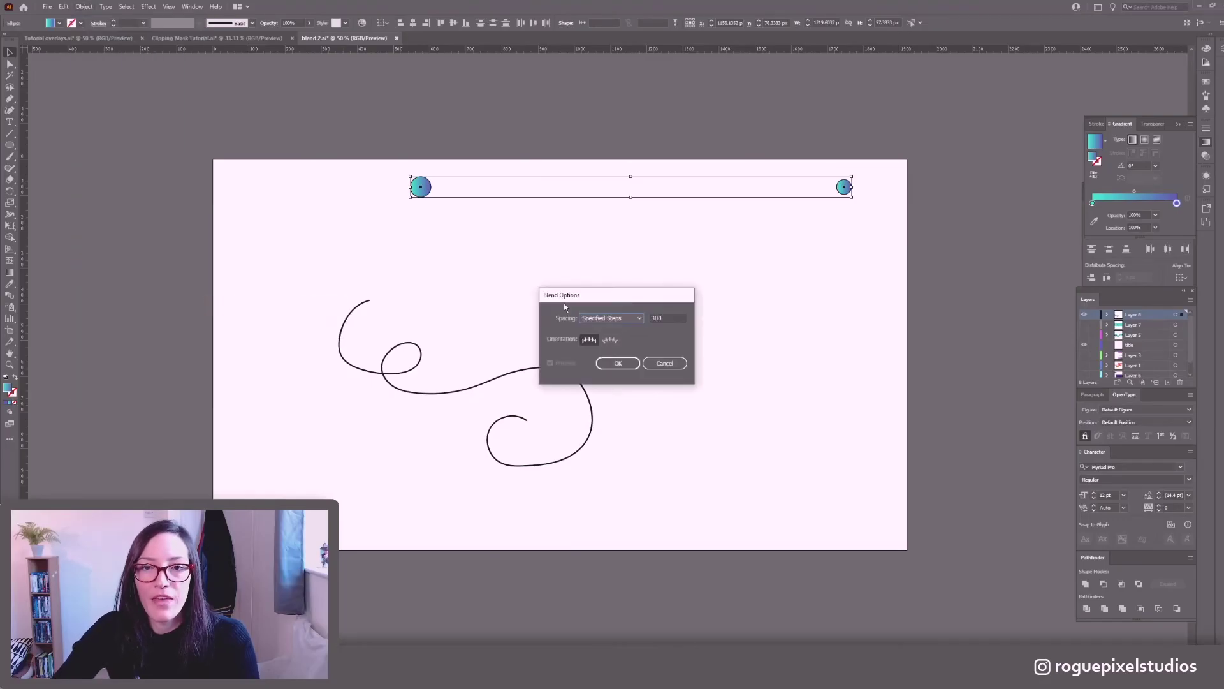
click(664, 317)
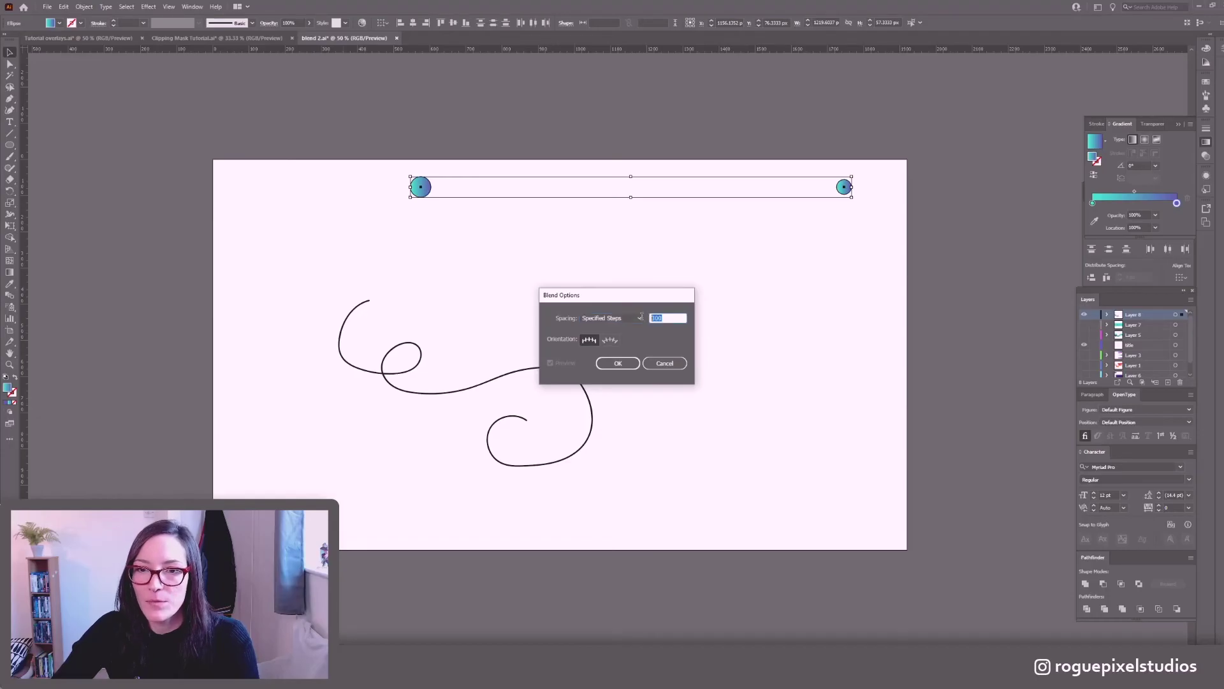
text(350)
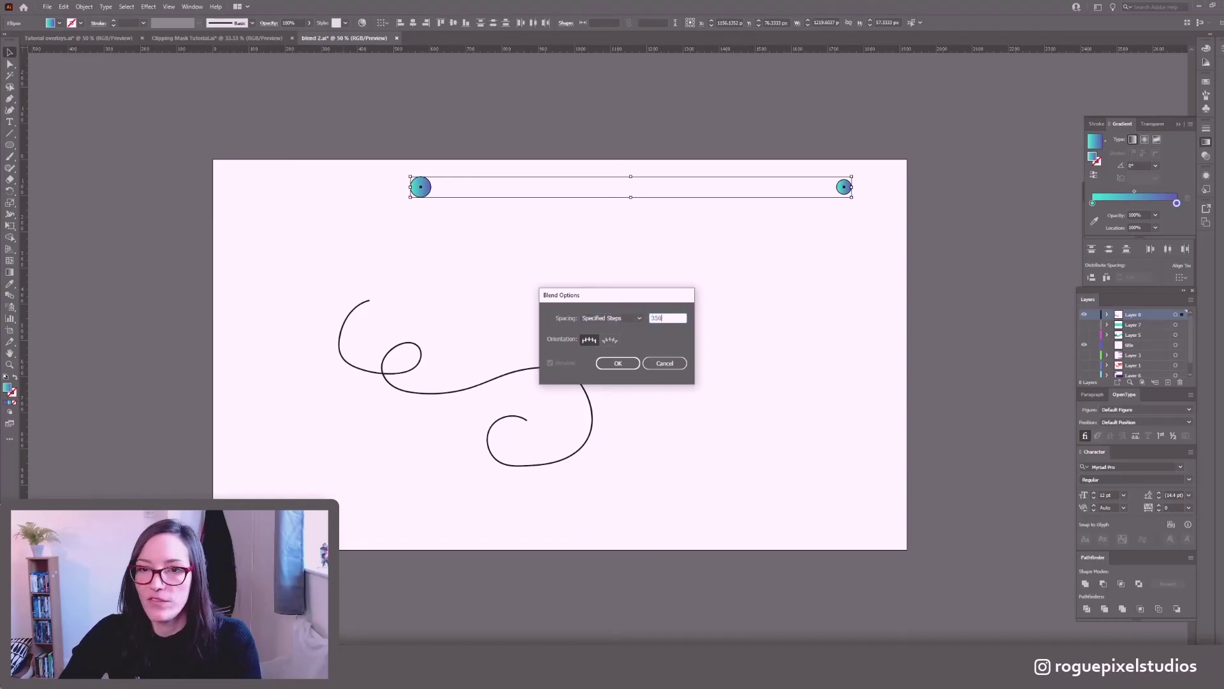
click(618, 366)
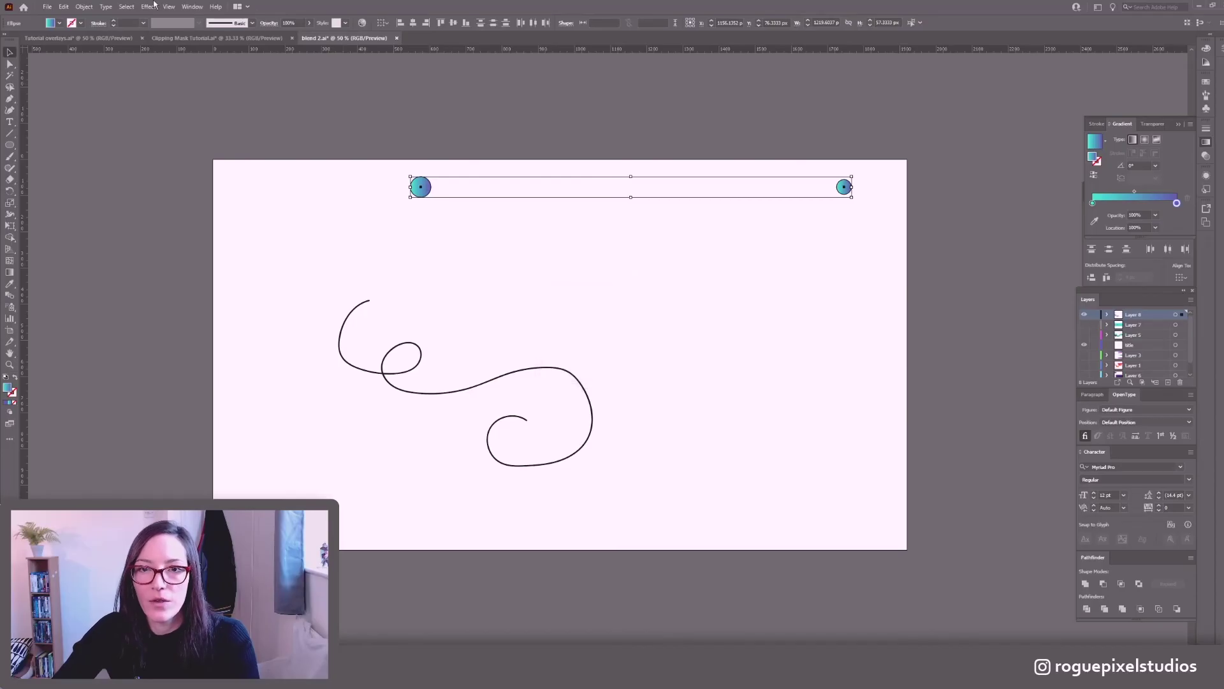
Apply Object > Blend > Make to join the circles into a tube, then deselect.
click(85, 7)
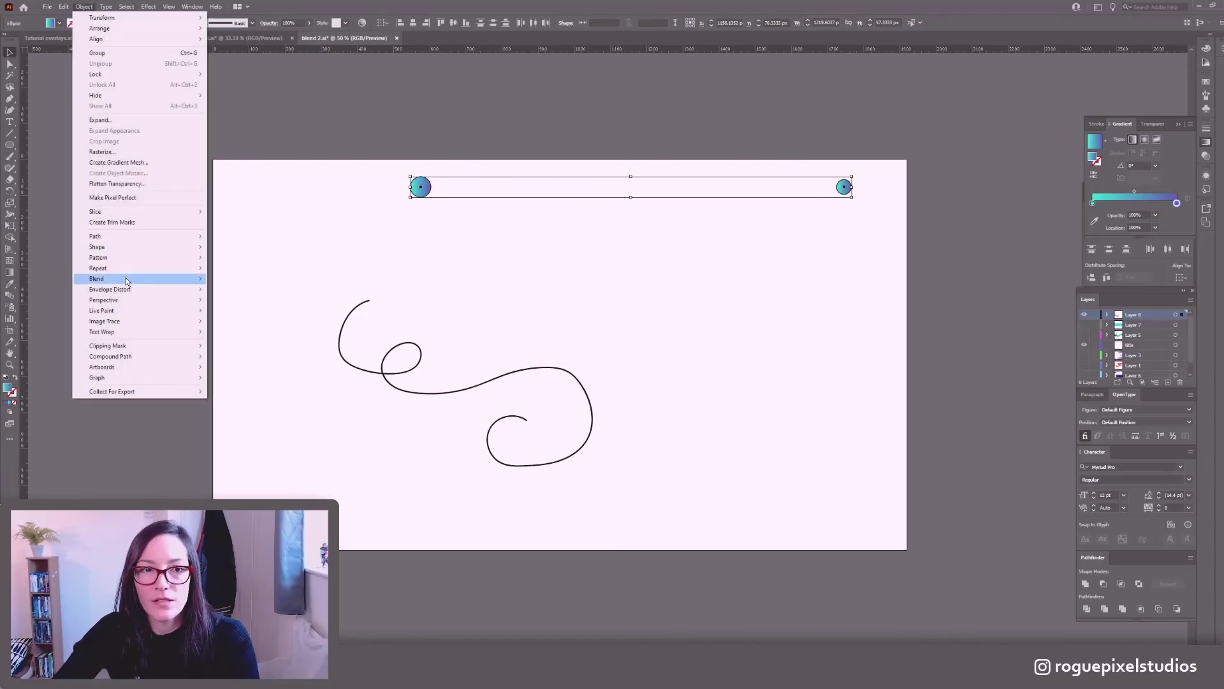
mouse_move(127, 279)
click(220, 281)
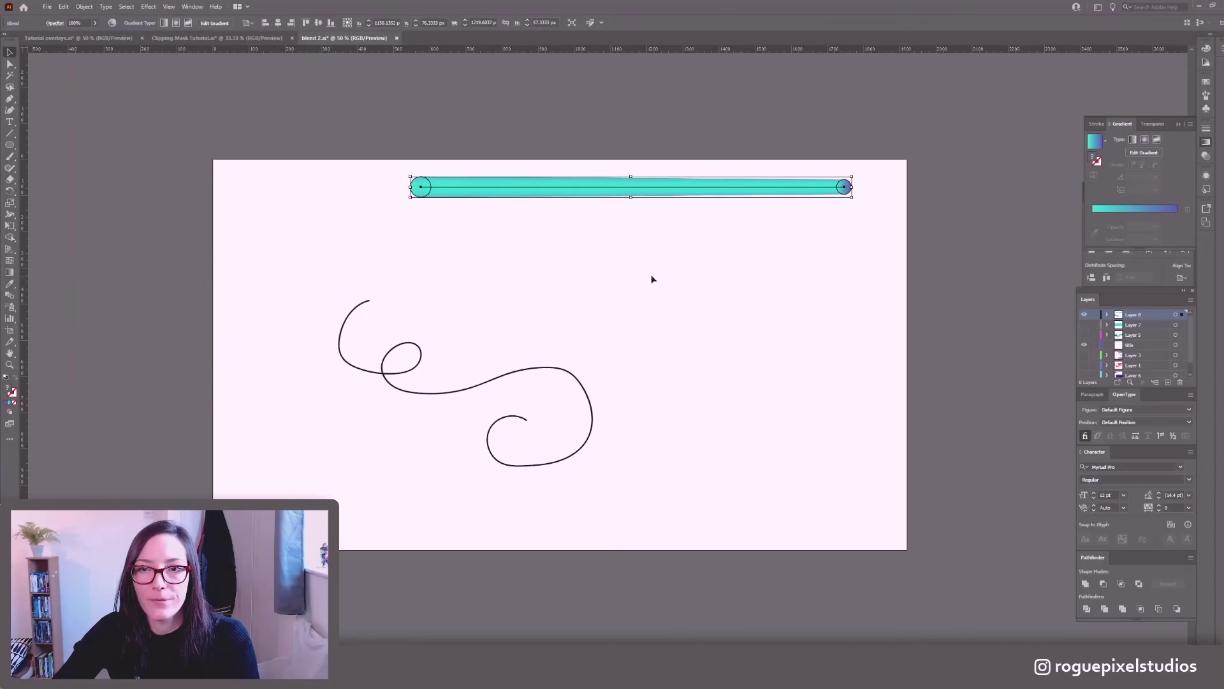
click(709, 270)
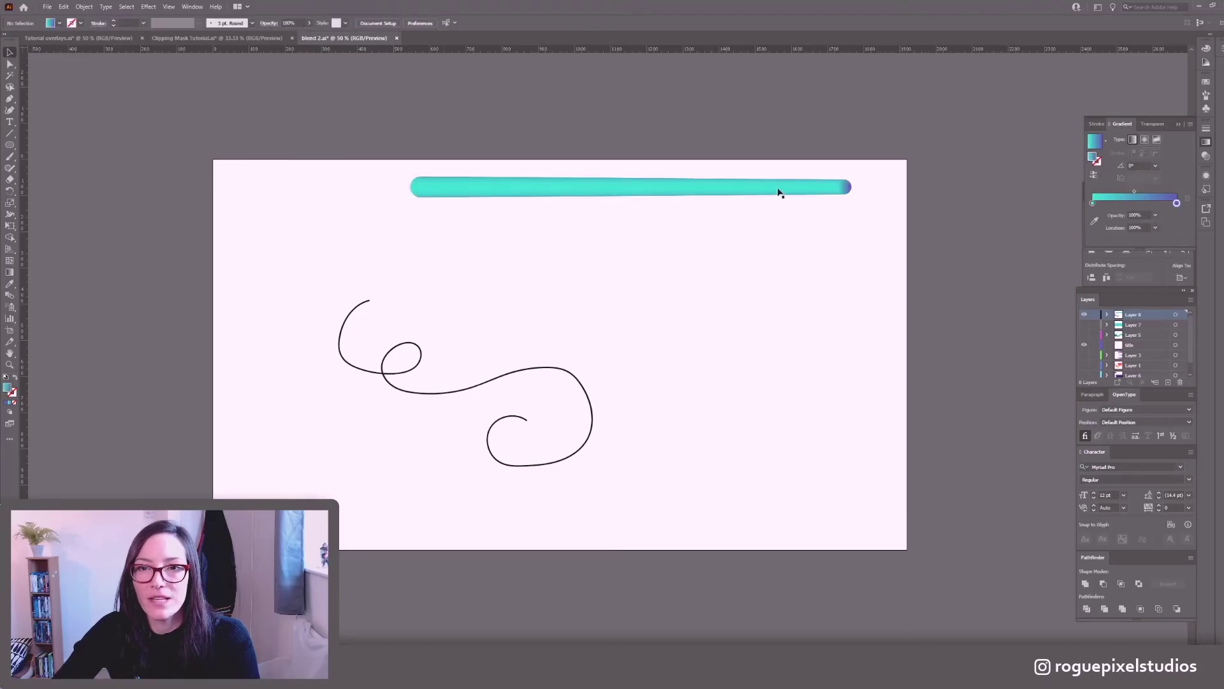
Try selecting the tube's right end circle with Direct Selection, then reselect the whole tube.
click(837, 187)
click(437, 225)
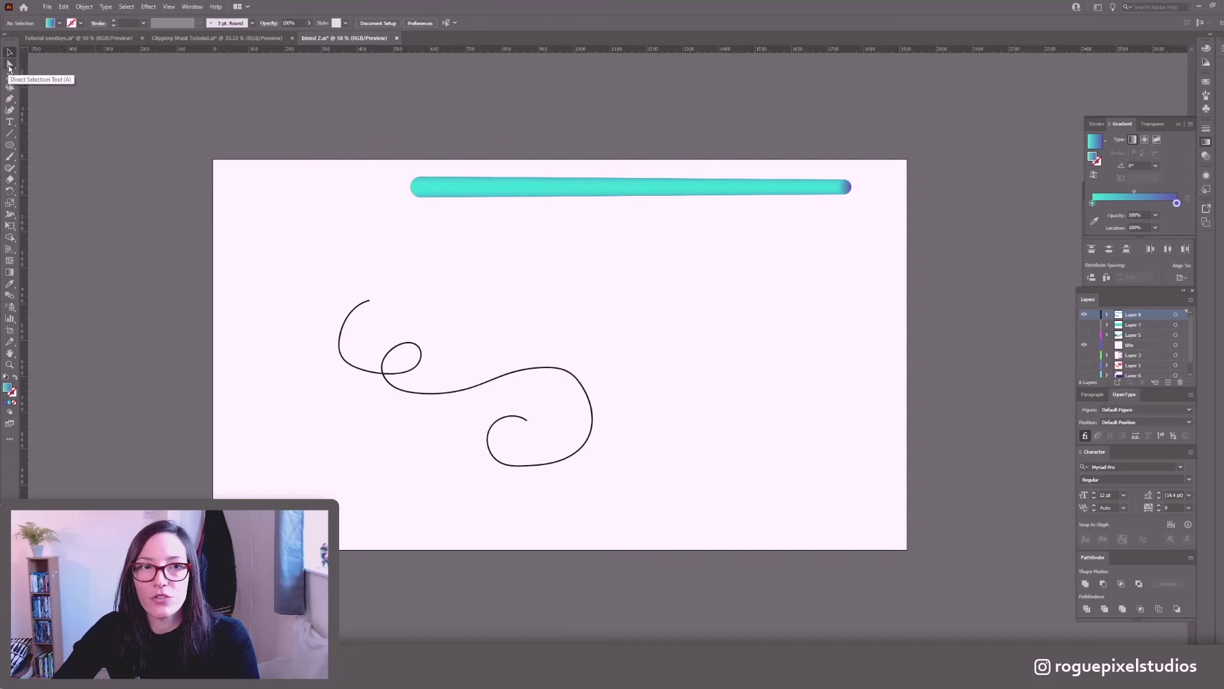
click(9, 65)
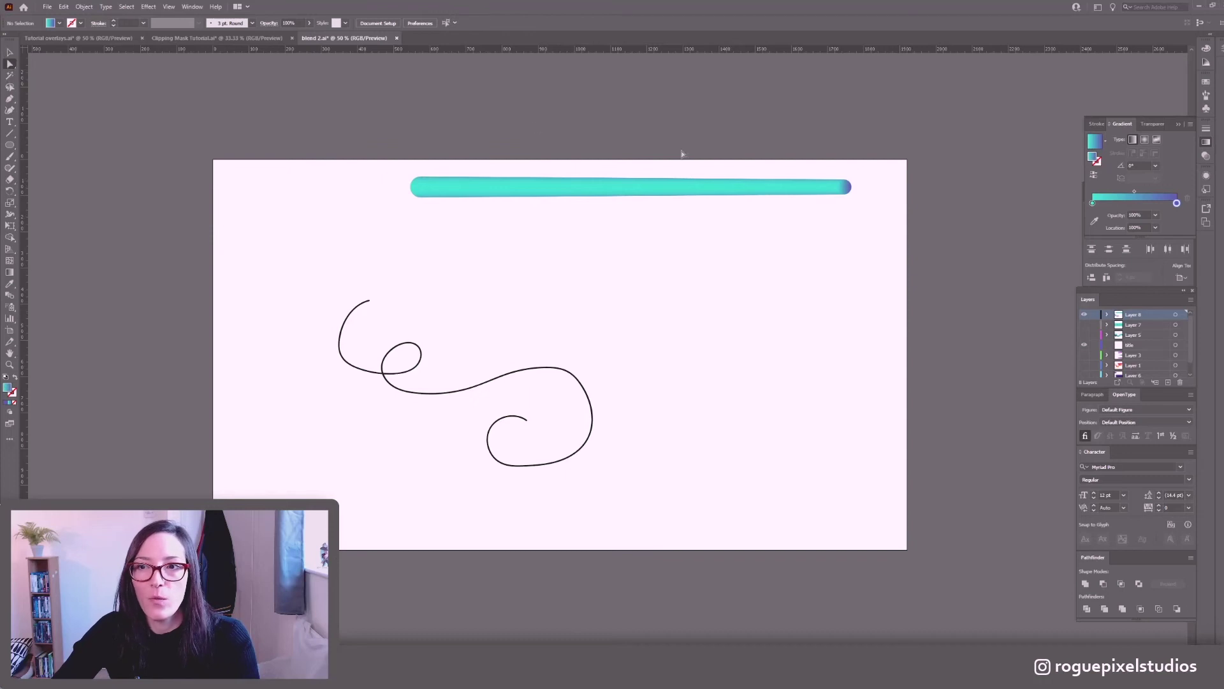
click(845, 188)
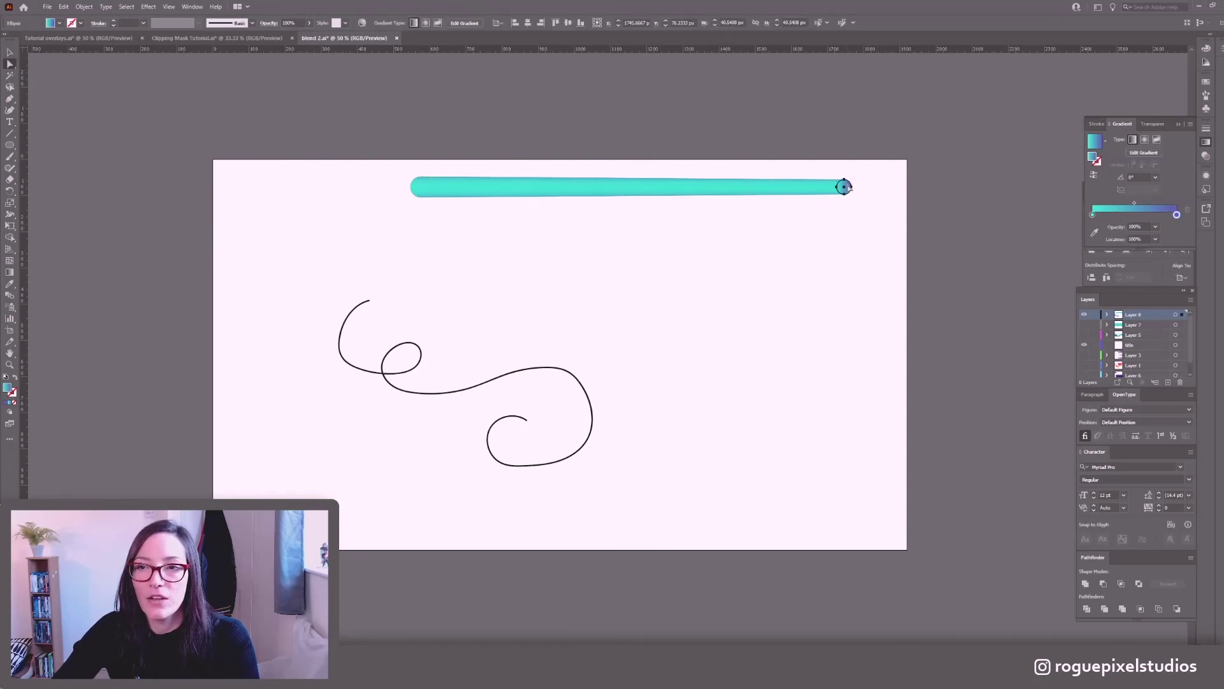
click(10, 52)
click(858, 190)
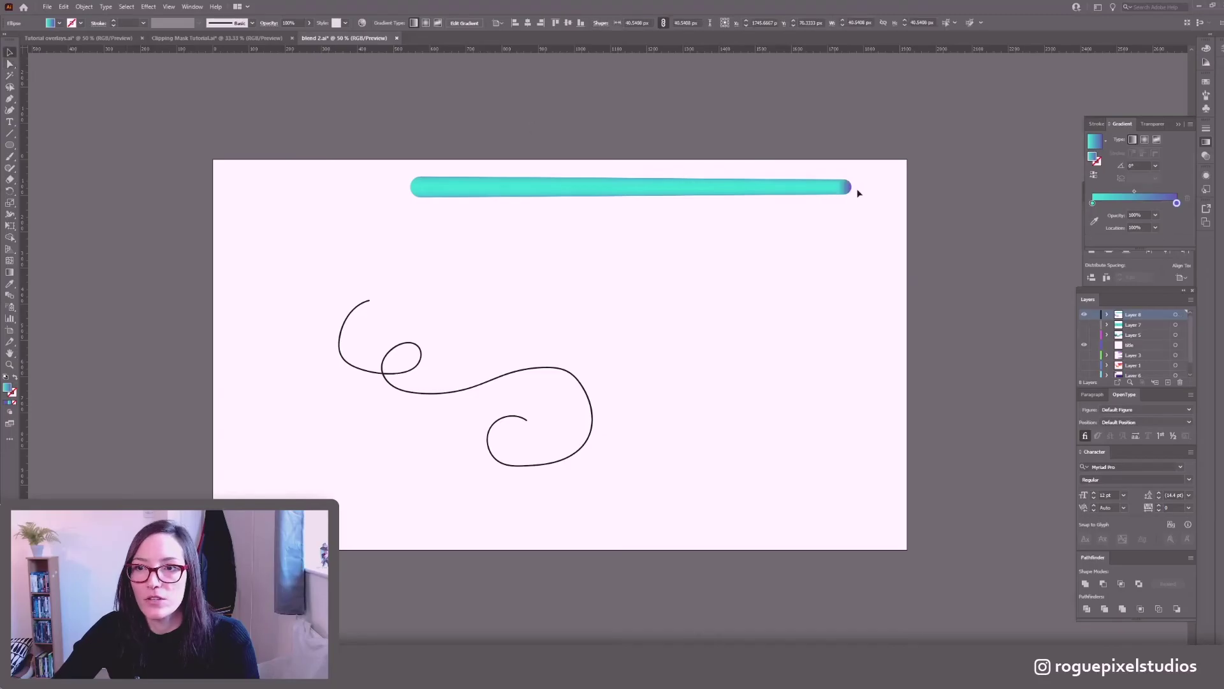
click(850, 189)
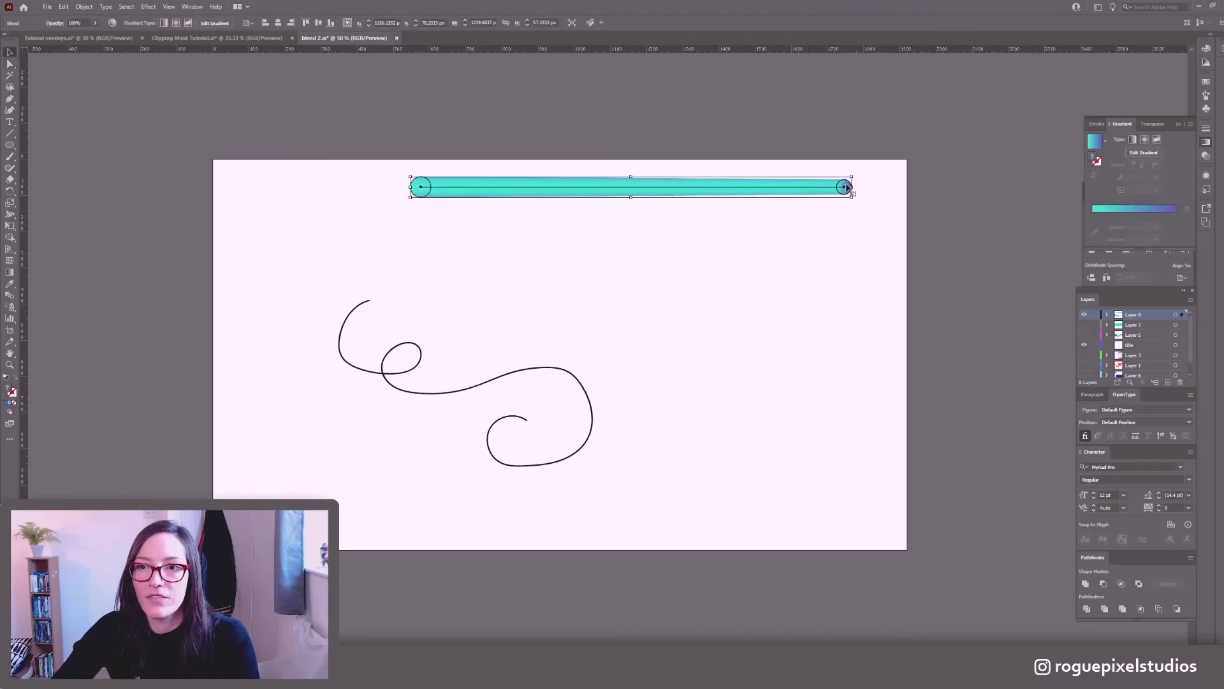
Enter the blend and rotate its right end circle about -90° so the gradient runs vertically.
double_click(846, 187)
click(850, 189)
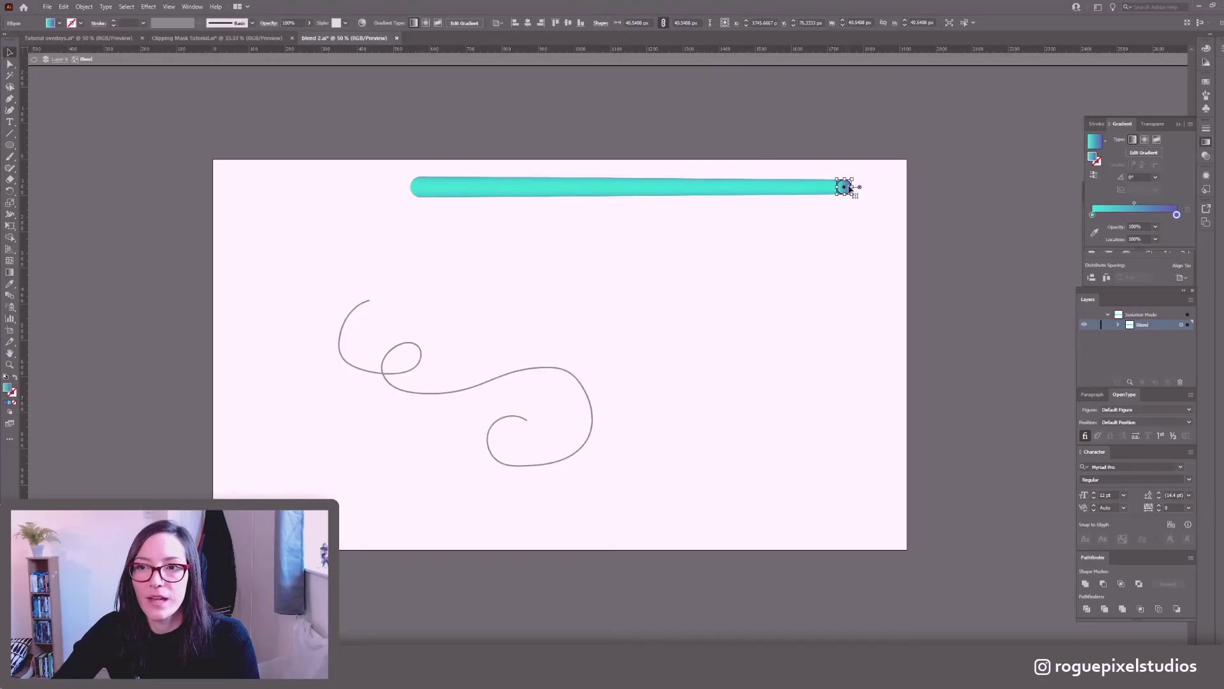
drag(856, 178, 863, 193)
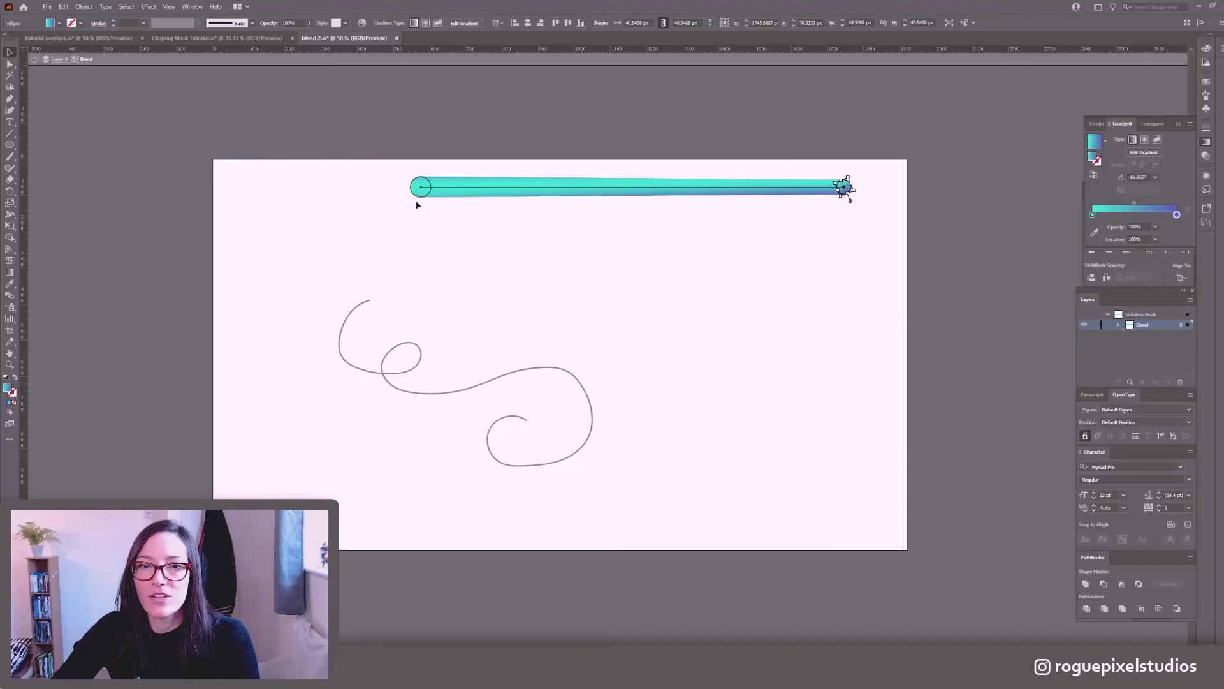
click(767, 268)
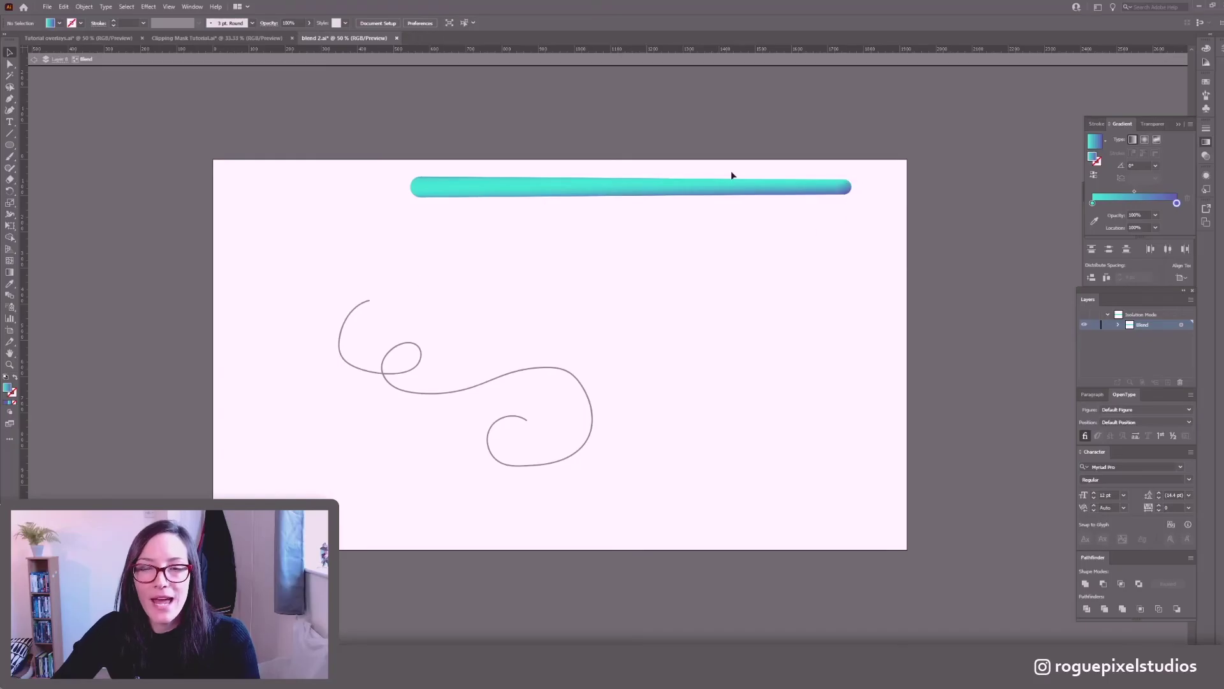
click(712, 191)
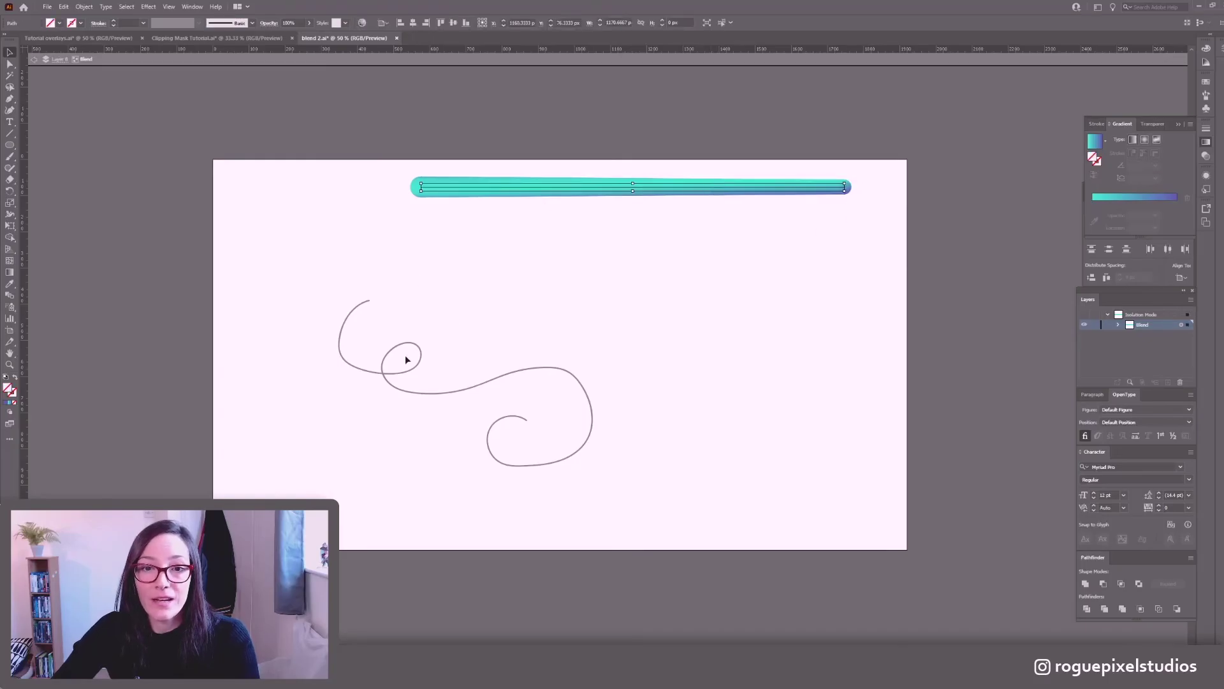
Exit isolation, select tube and squiggle, and apply Blend > Replace Spine.
click(377, 60)
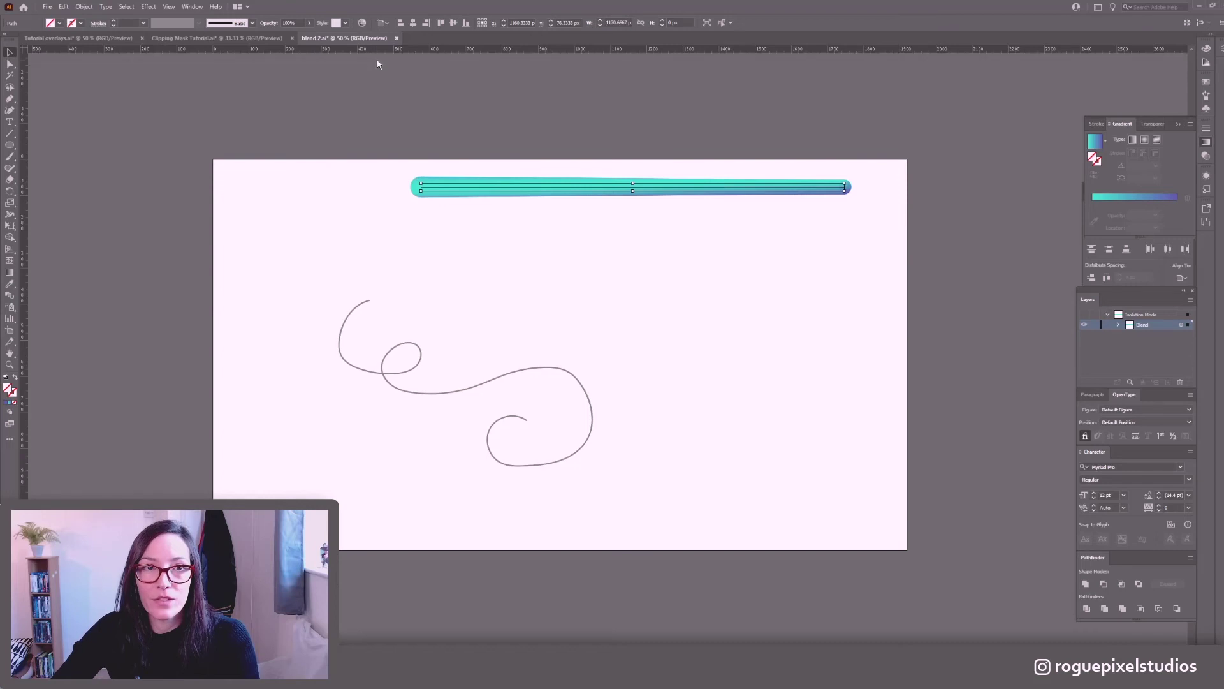
click(311, 165)
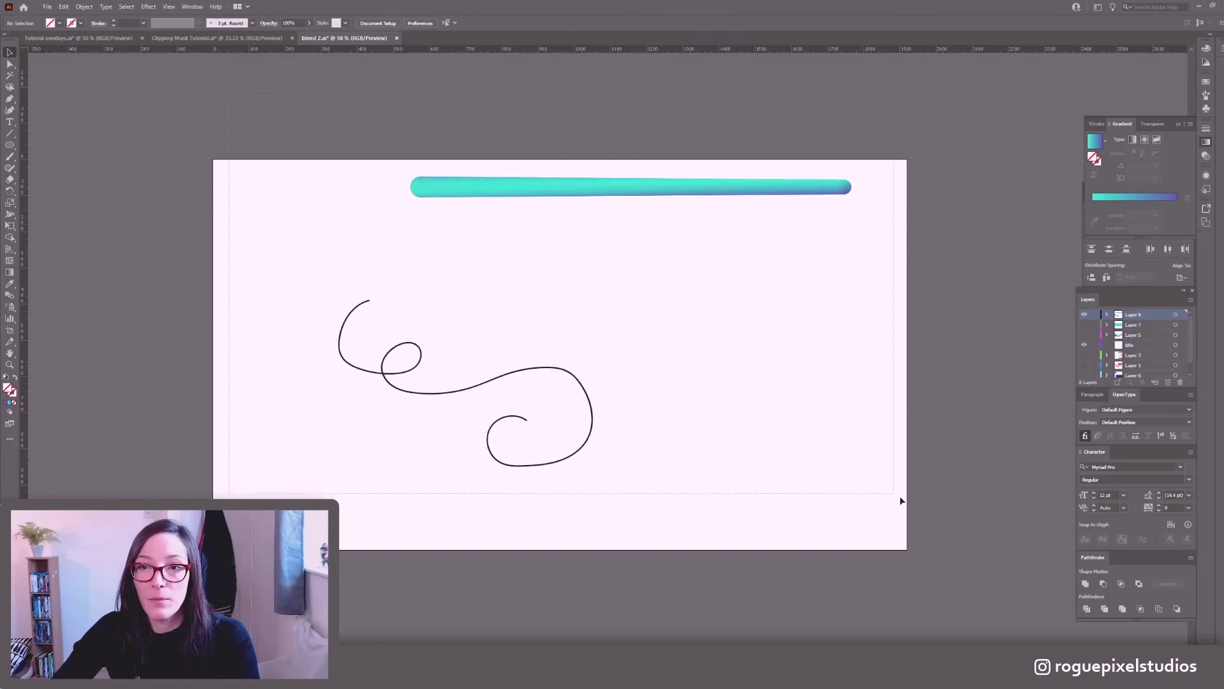
key(ctrl+a)
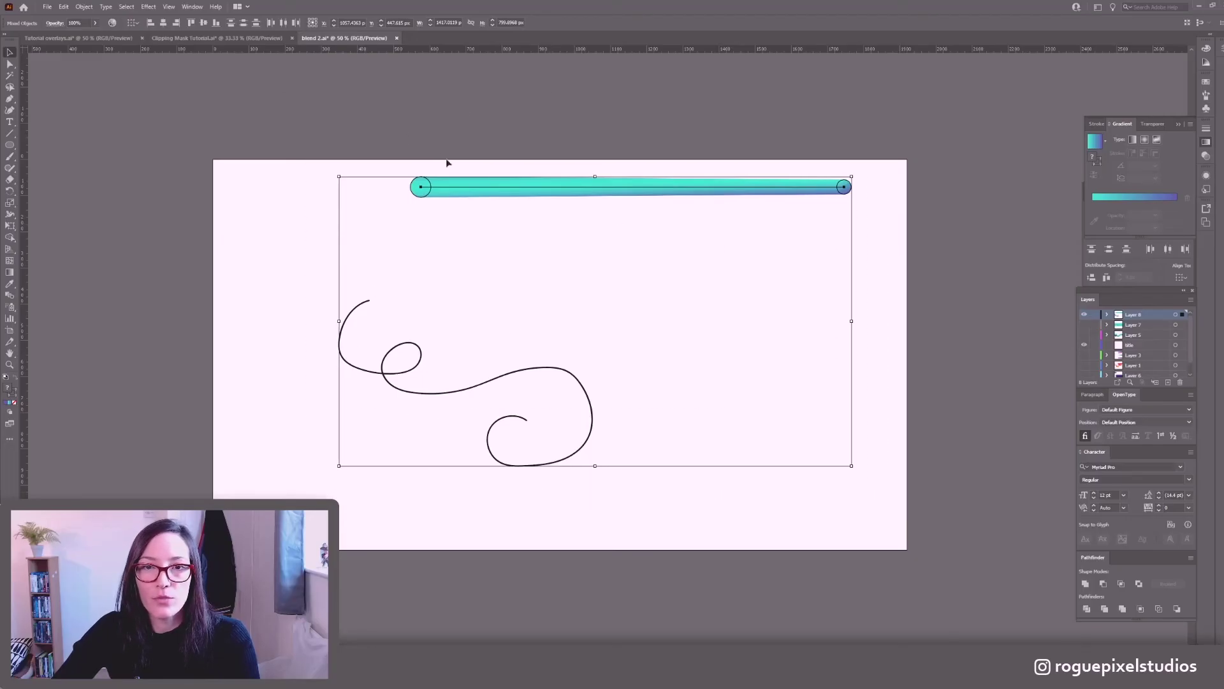
click(87, 7)
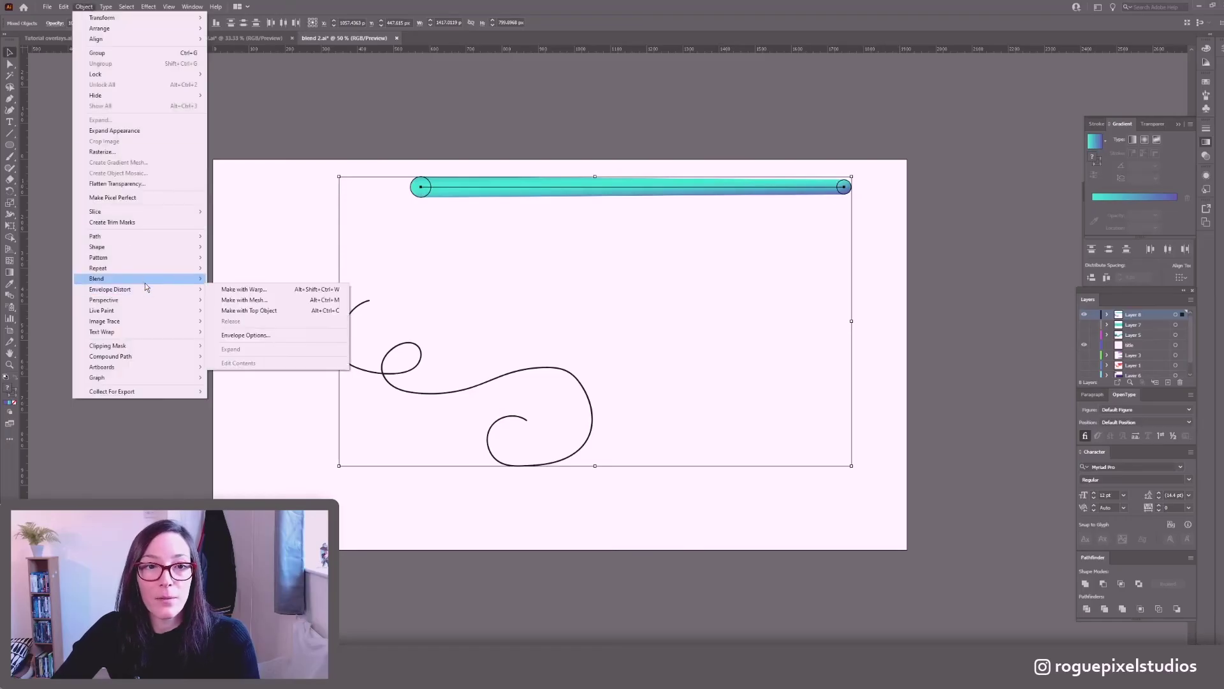
mouse_move(146, 284)
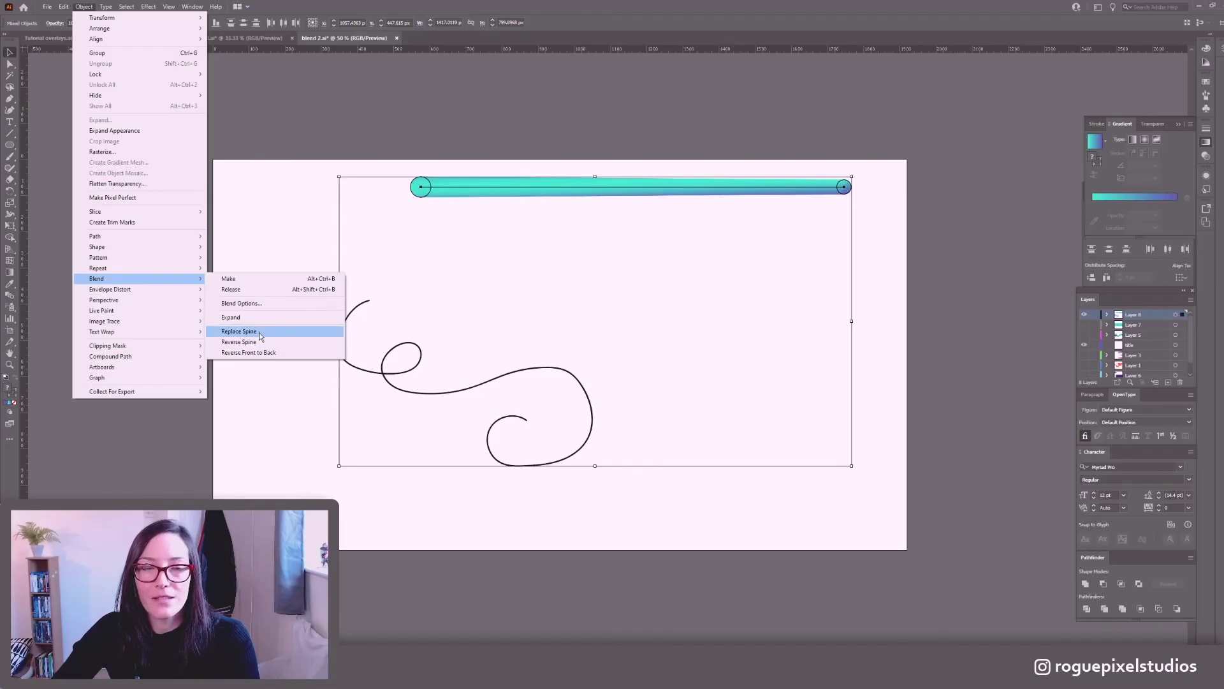
click(259, 331)
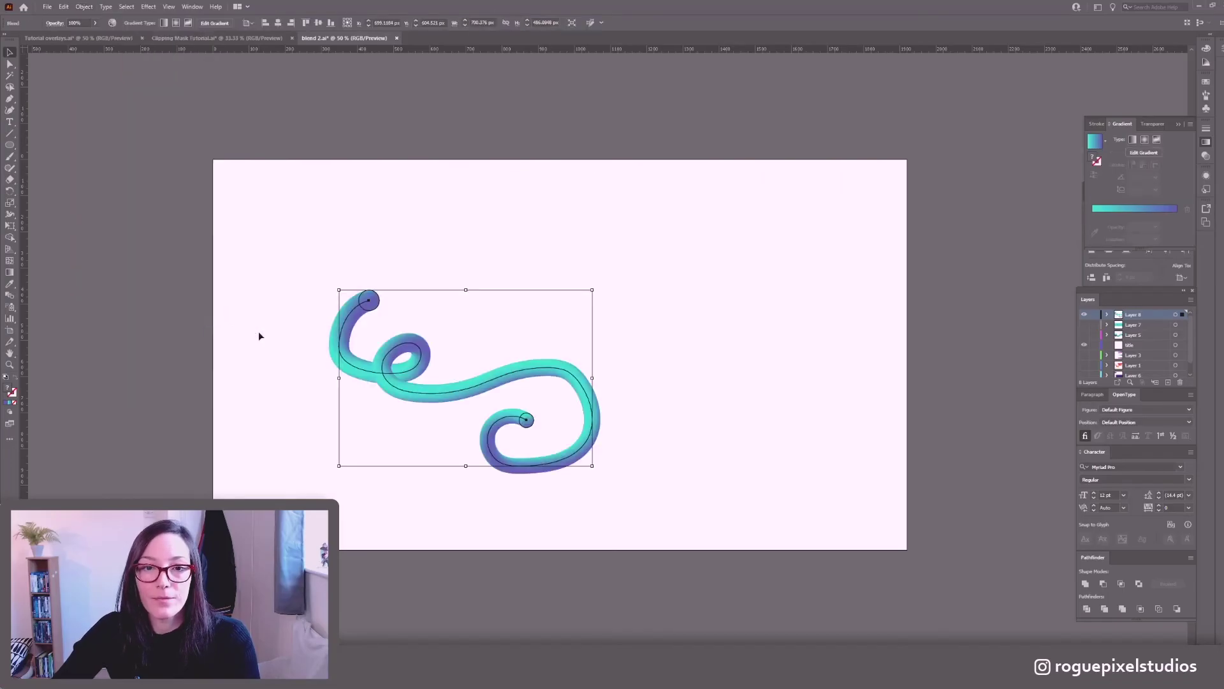
click(419, 249)
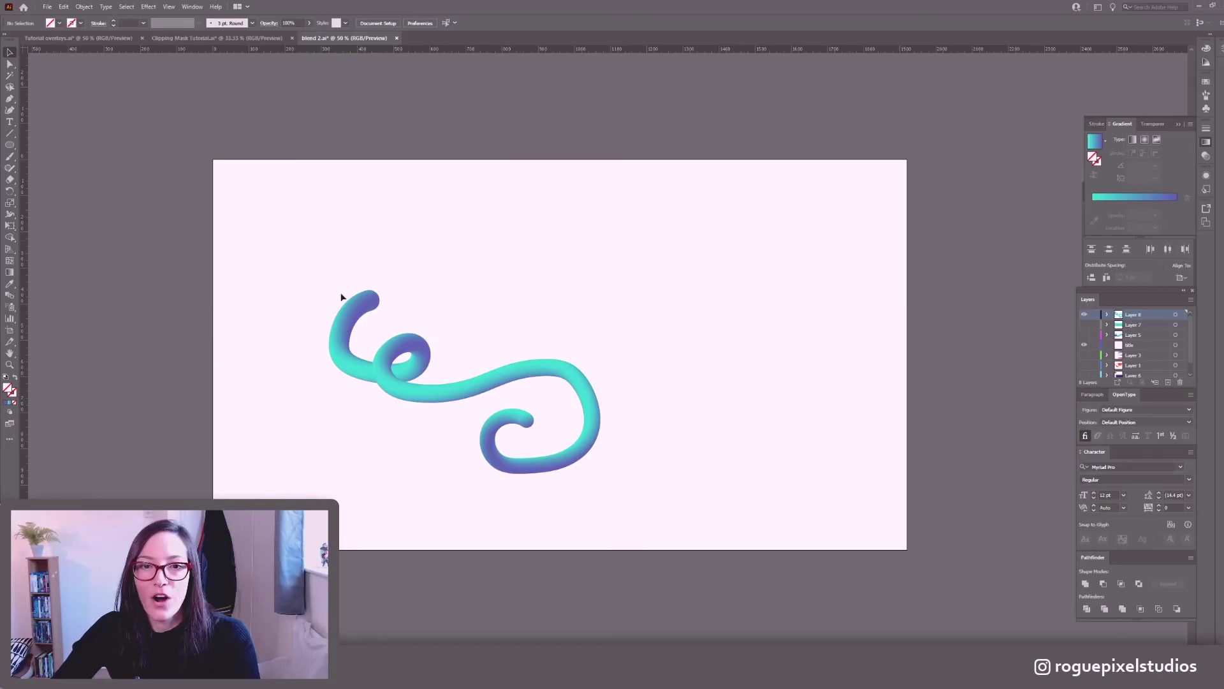
Zoom in on the curly tube, then undo the spine replacement.
click(584, 372)
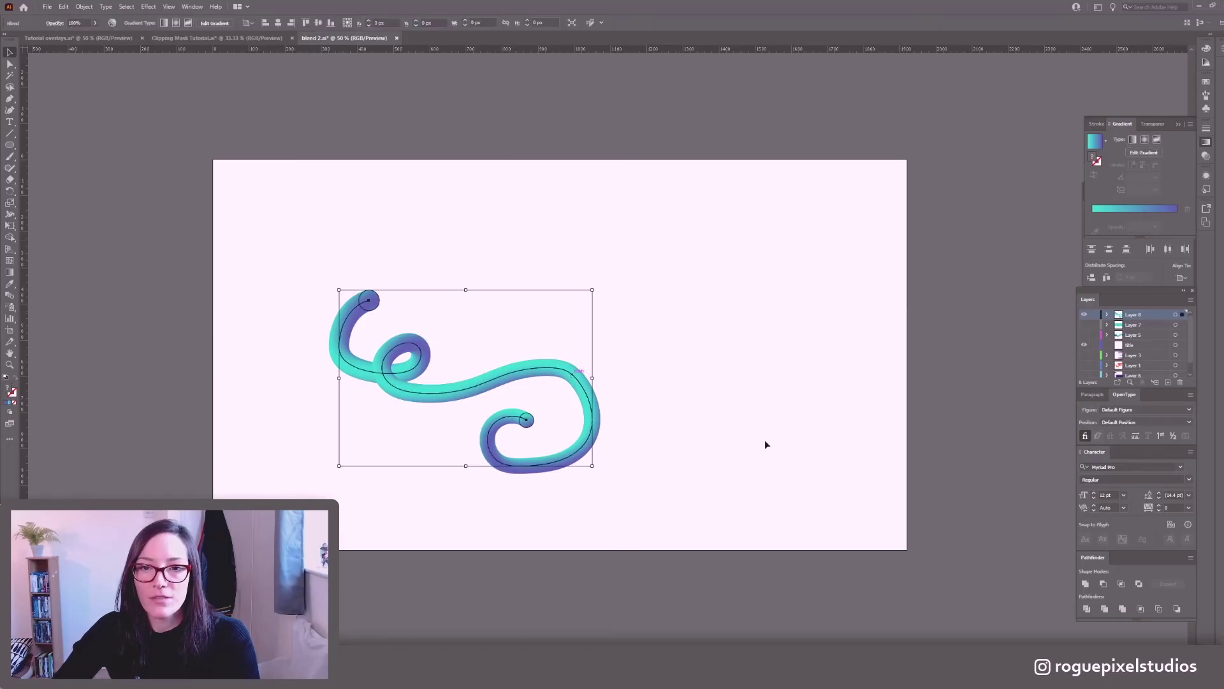
key(ctrl+equal)
key(ctrl+equal)
key(ctrl+equal)
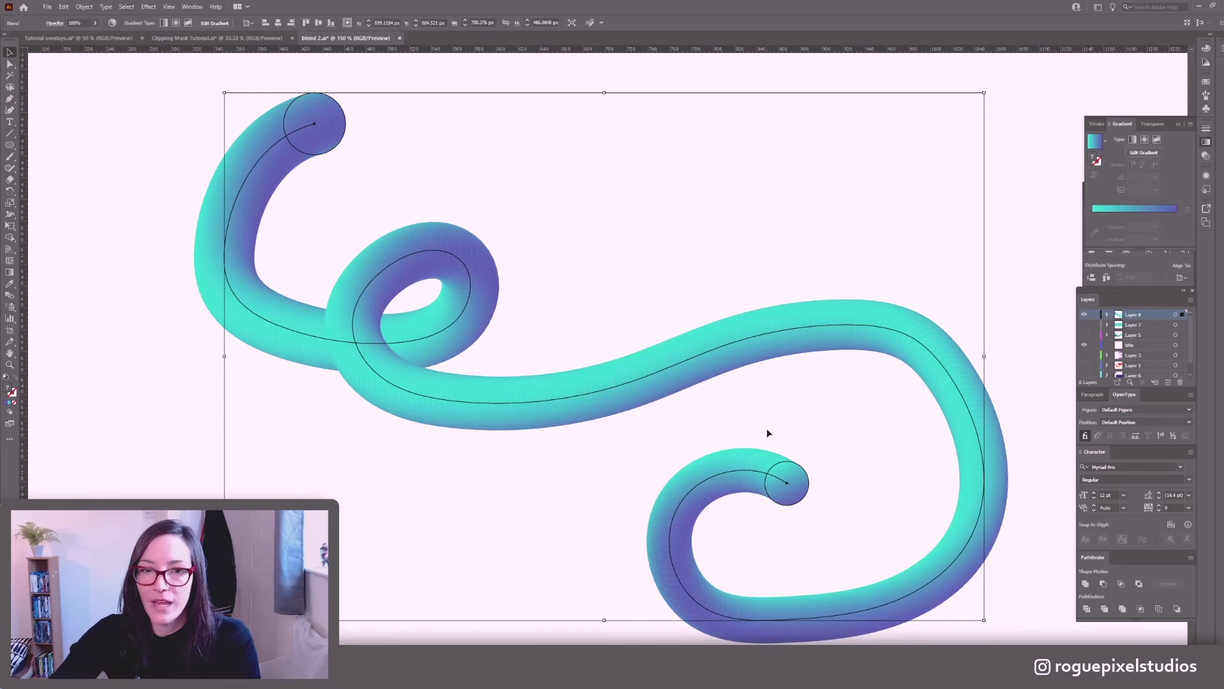
click(644, 193)
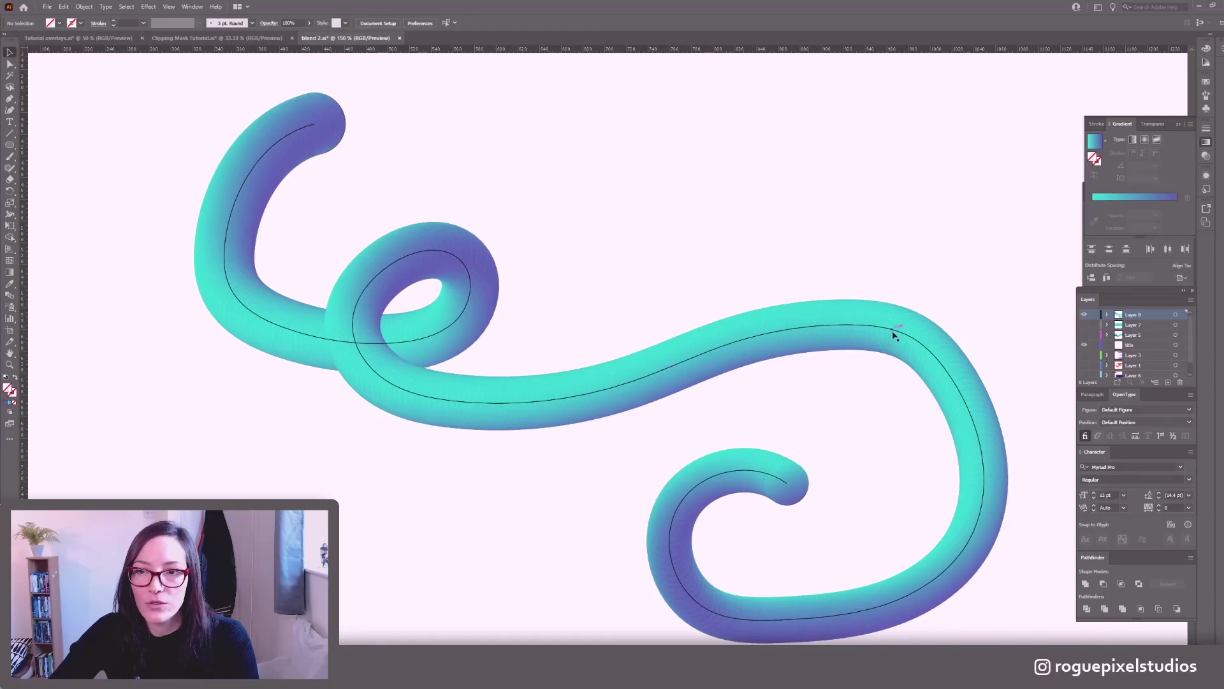
key(ctrl+z)
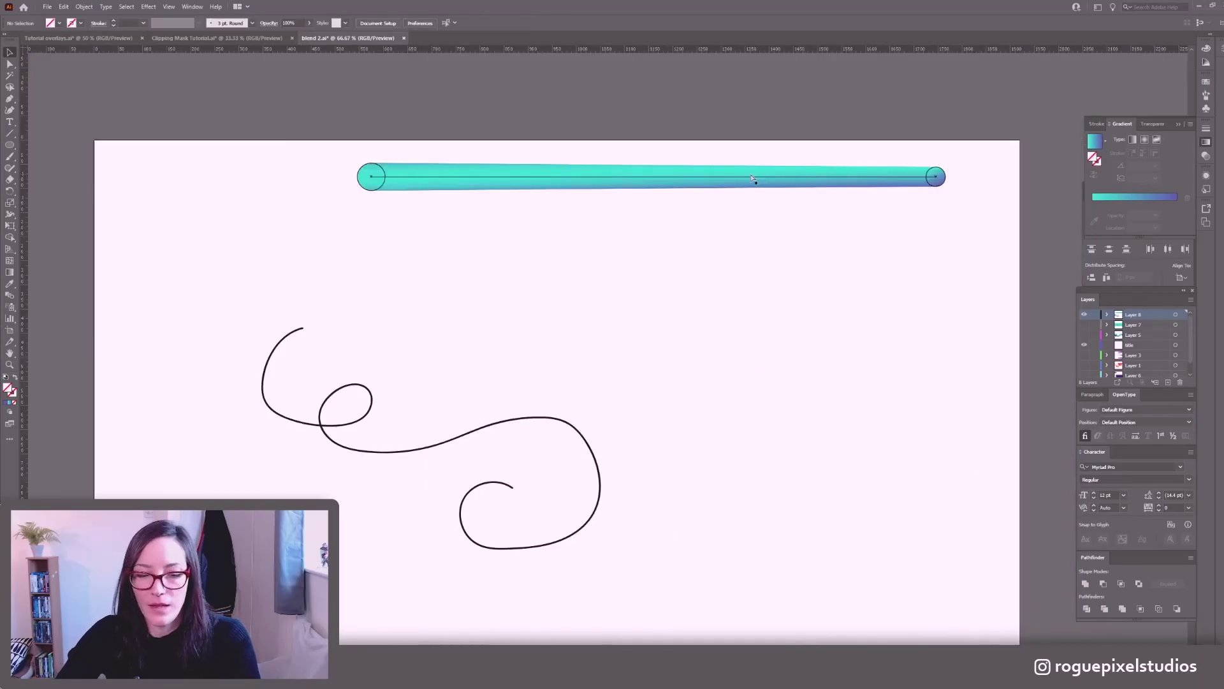
Undo back to the two gradient circles, select both, and confirm the Blend Options.
double_click(753, 179)
key(ctrl+z)
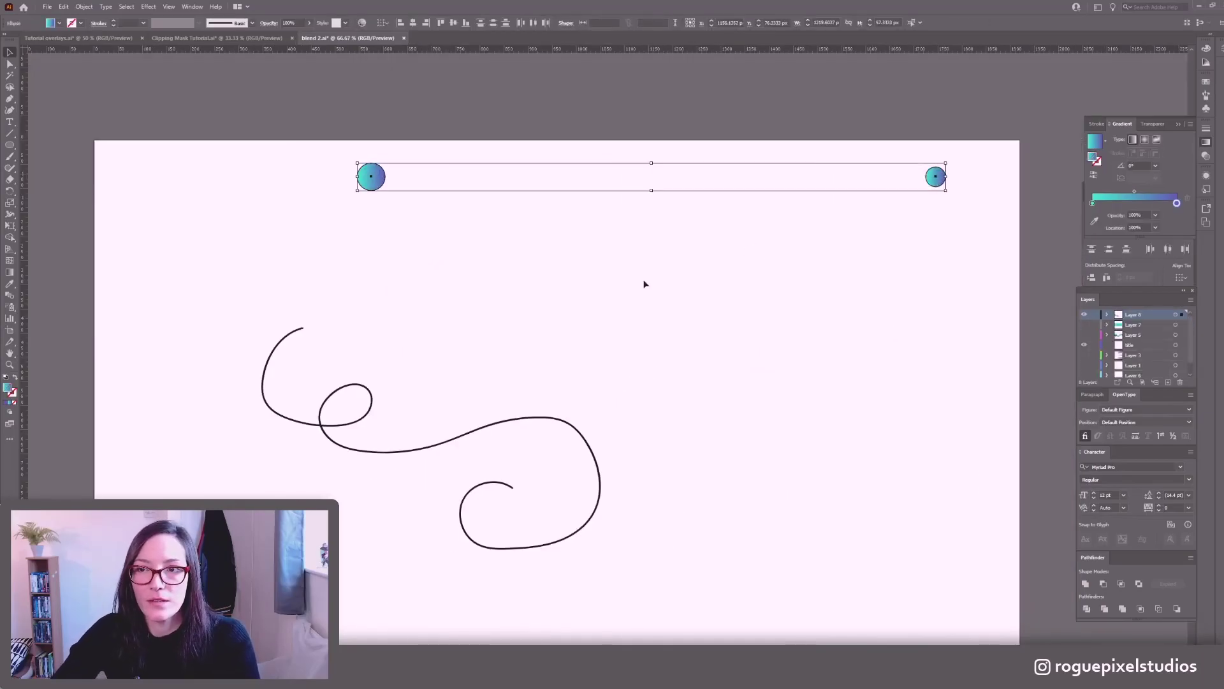
key(ctrl+a)
click(83, 7)
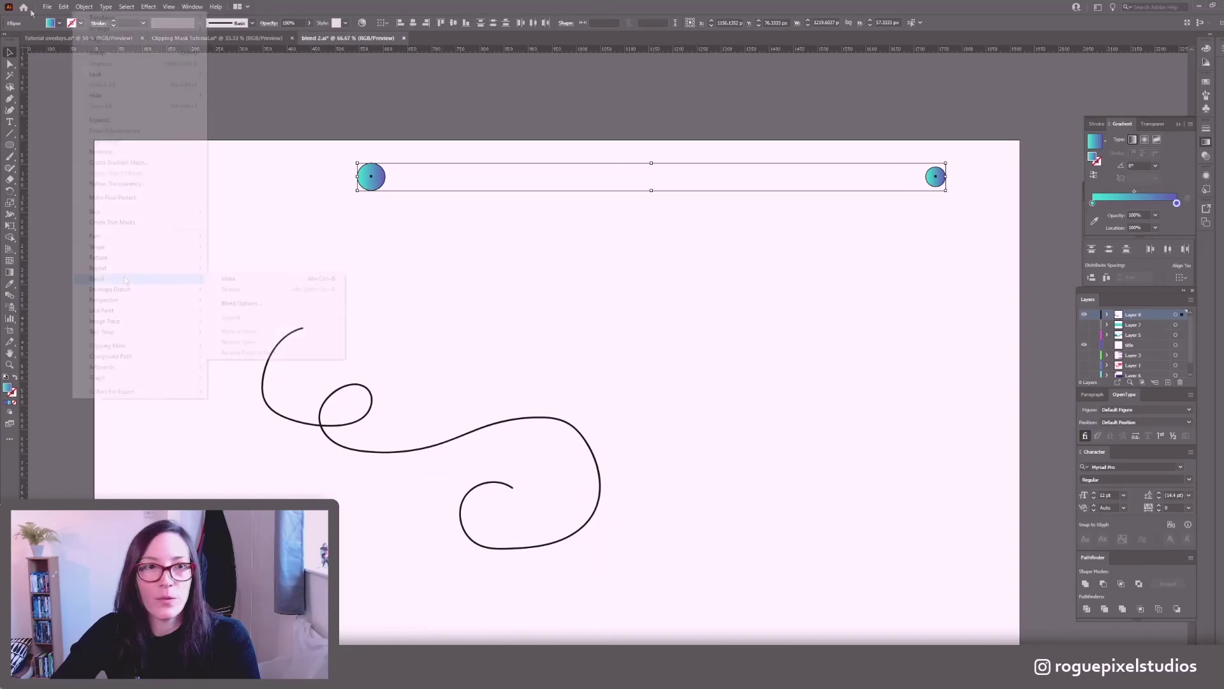
mouse_move(148, 280)
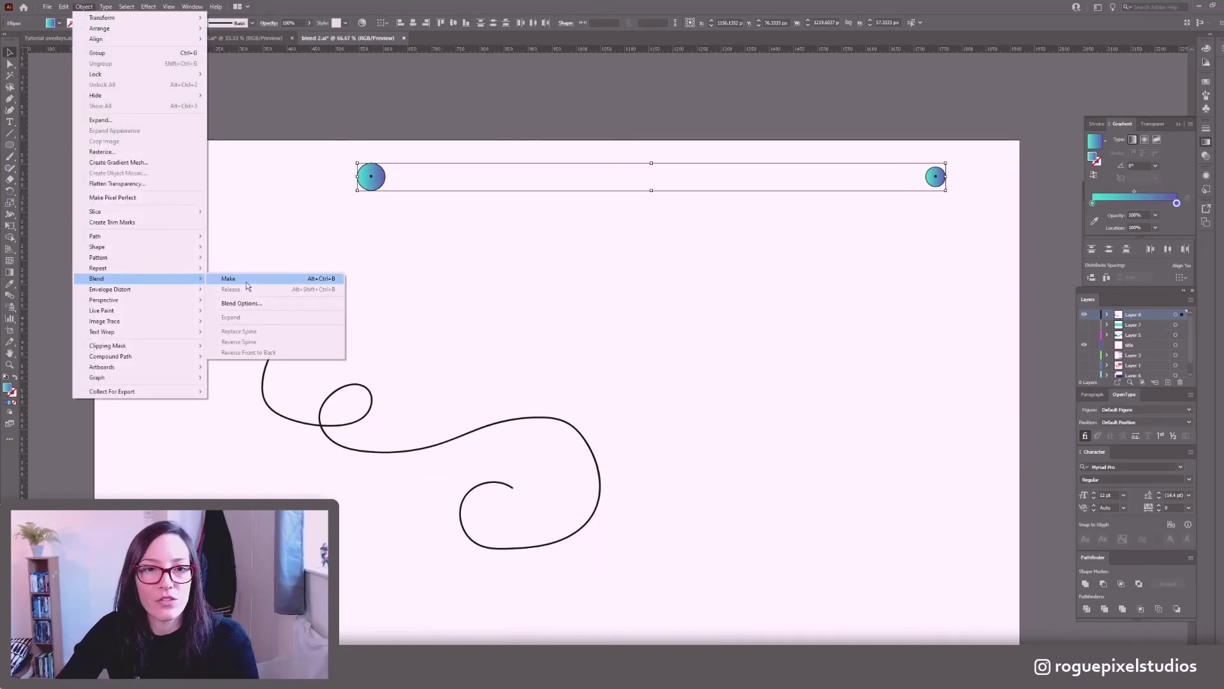
click(257, 304)
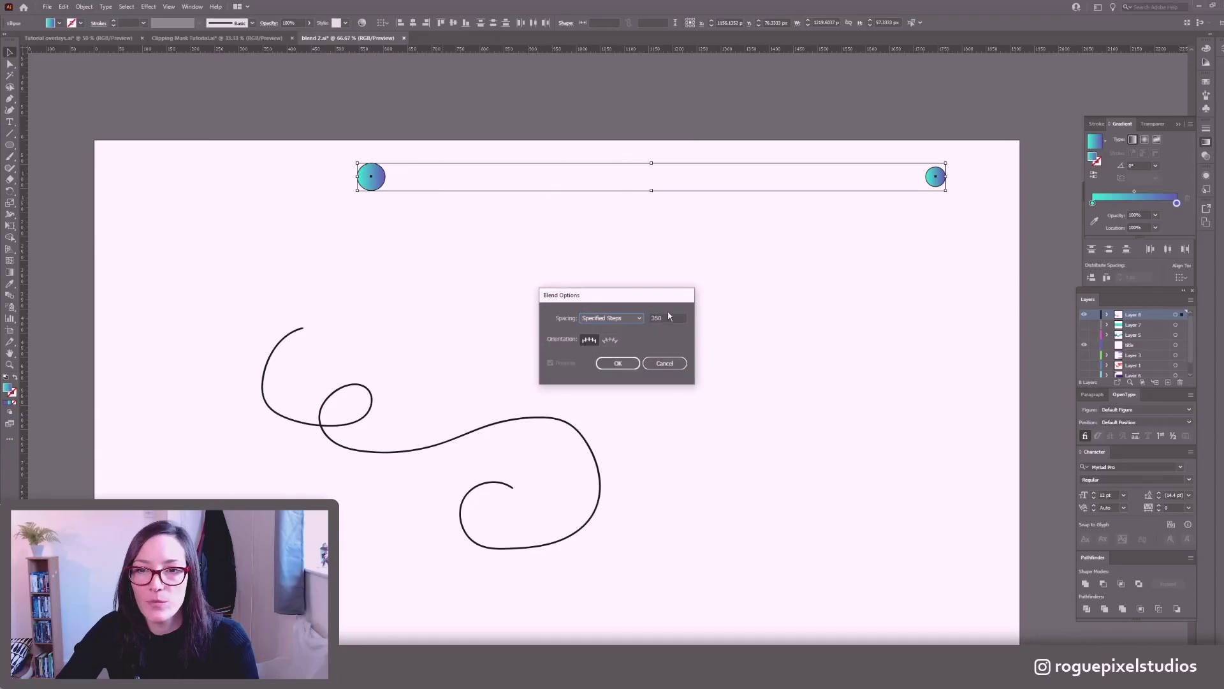
key(Tab)
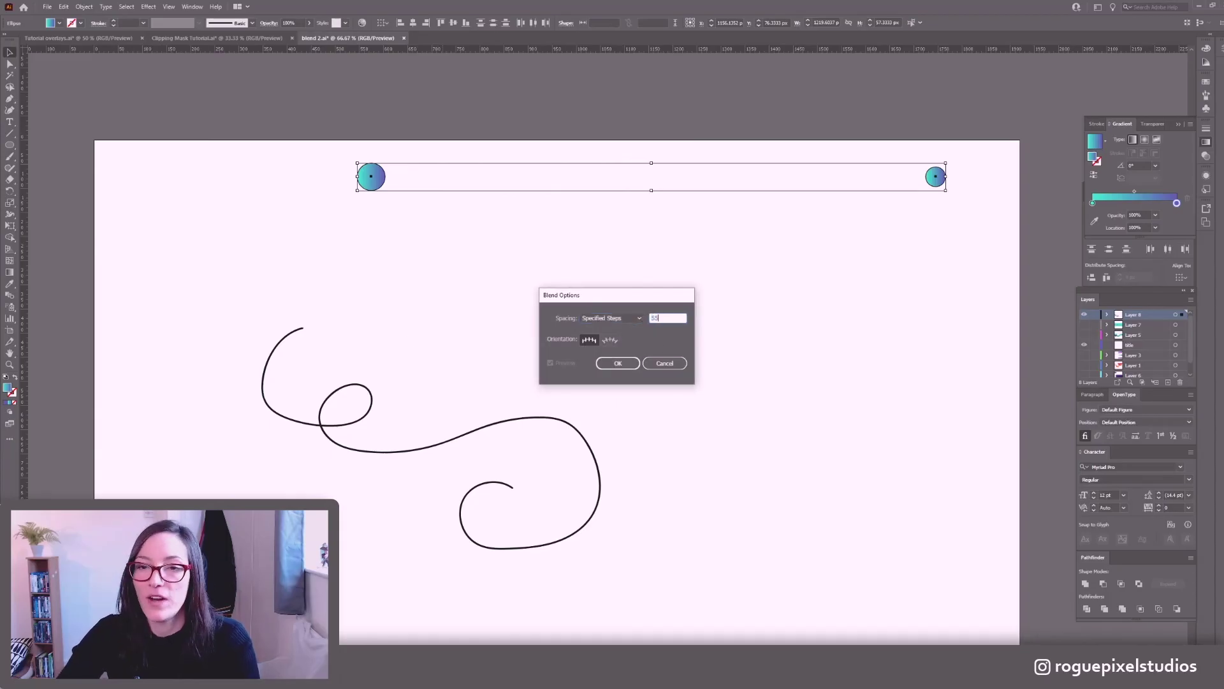
click(623, 369)
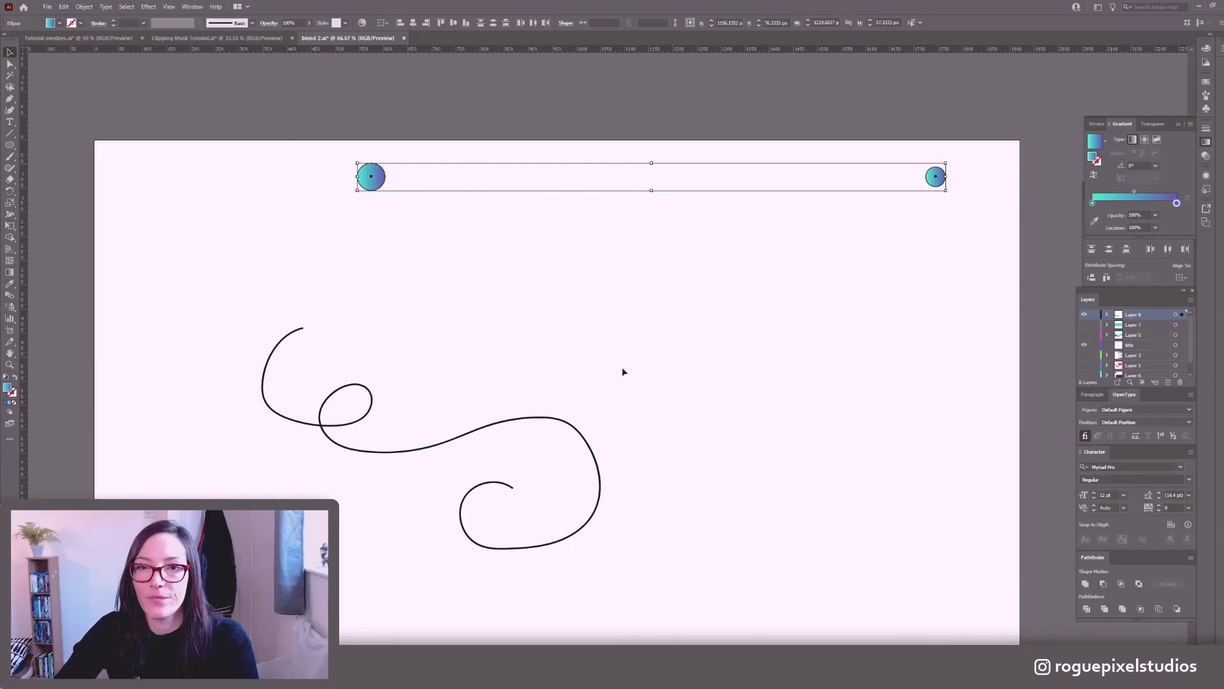
Make the blend of the two circles into a straight tube.
click(84, 6)
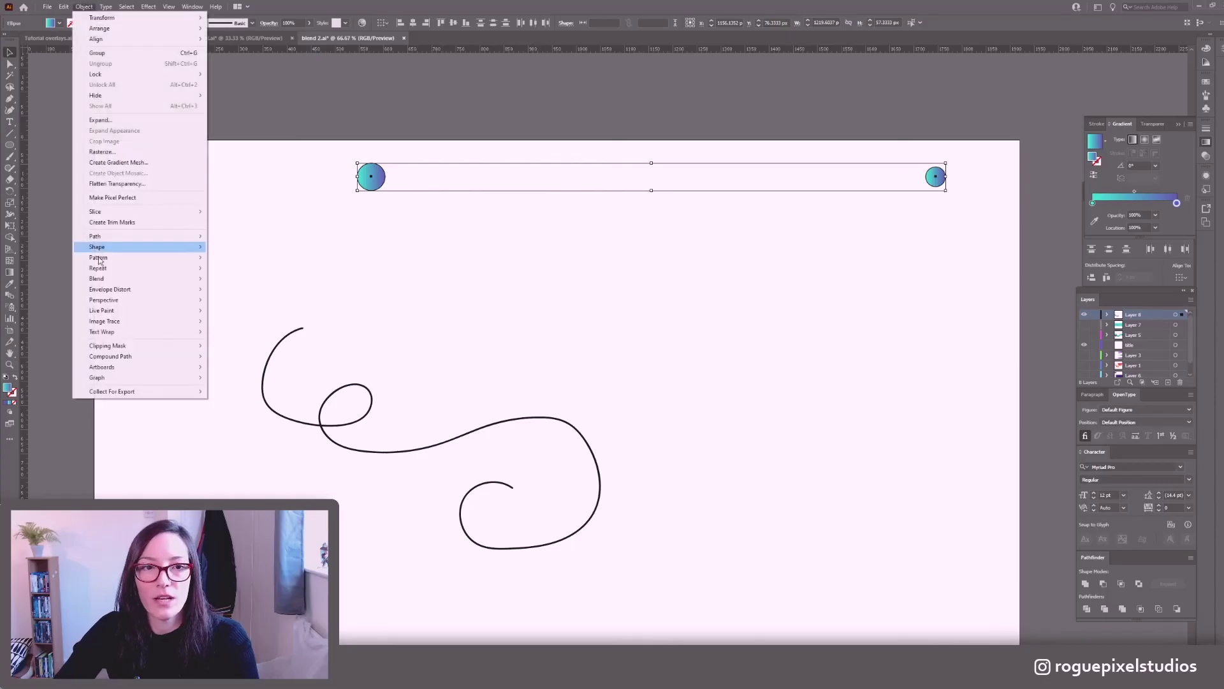
mouse_move(128, 280)
click(250, 281)
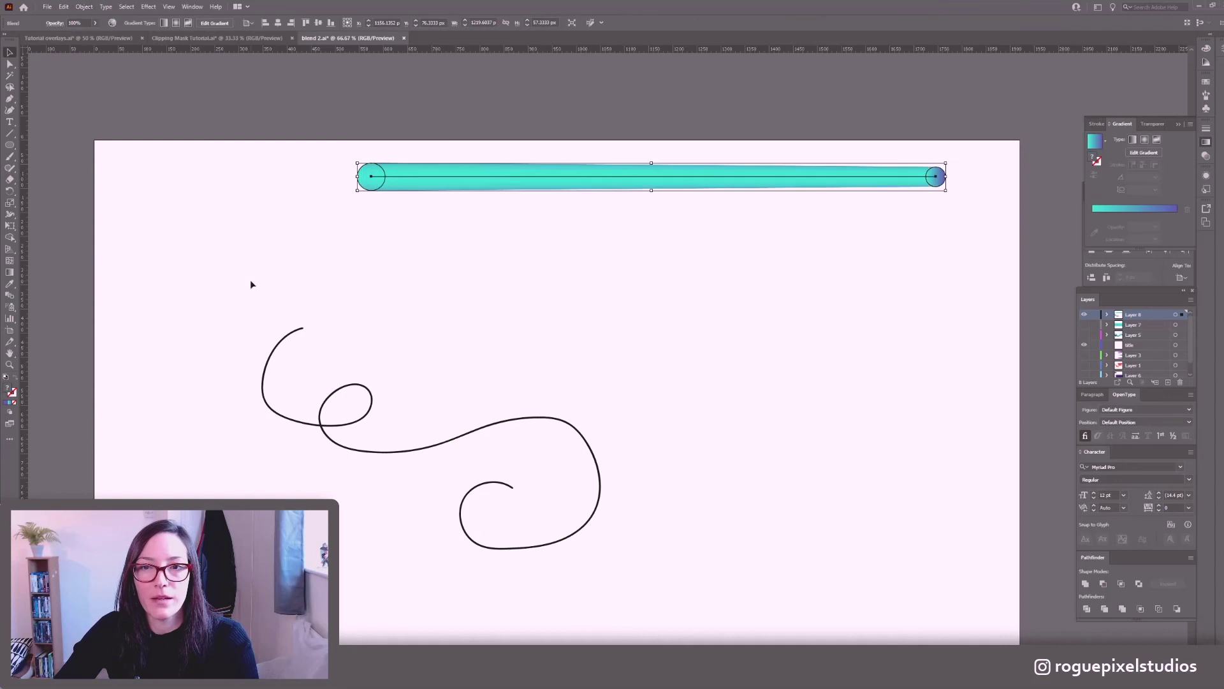
click(492, 321)
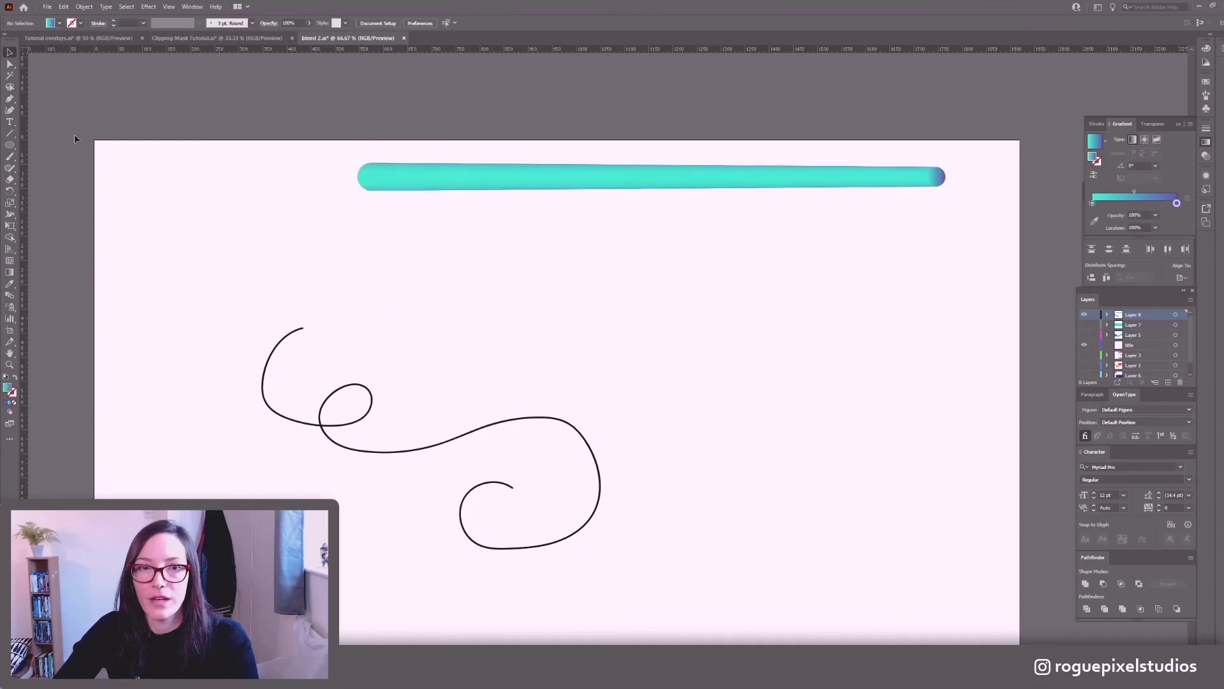
Select the tube and squiggle and apply Replace Spine so the tube follows the swirl.
drag(980, 584, 344, 153)
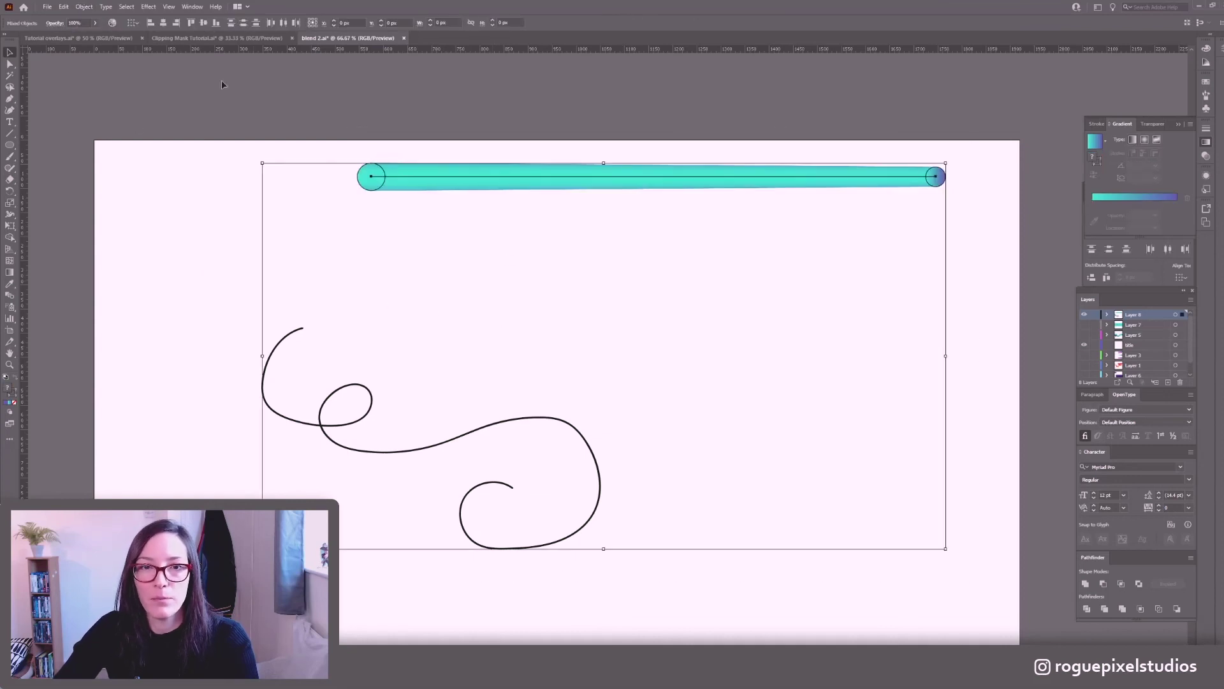
click(84, 7)
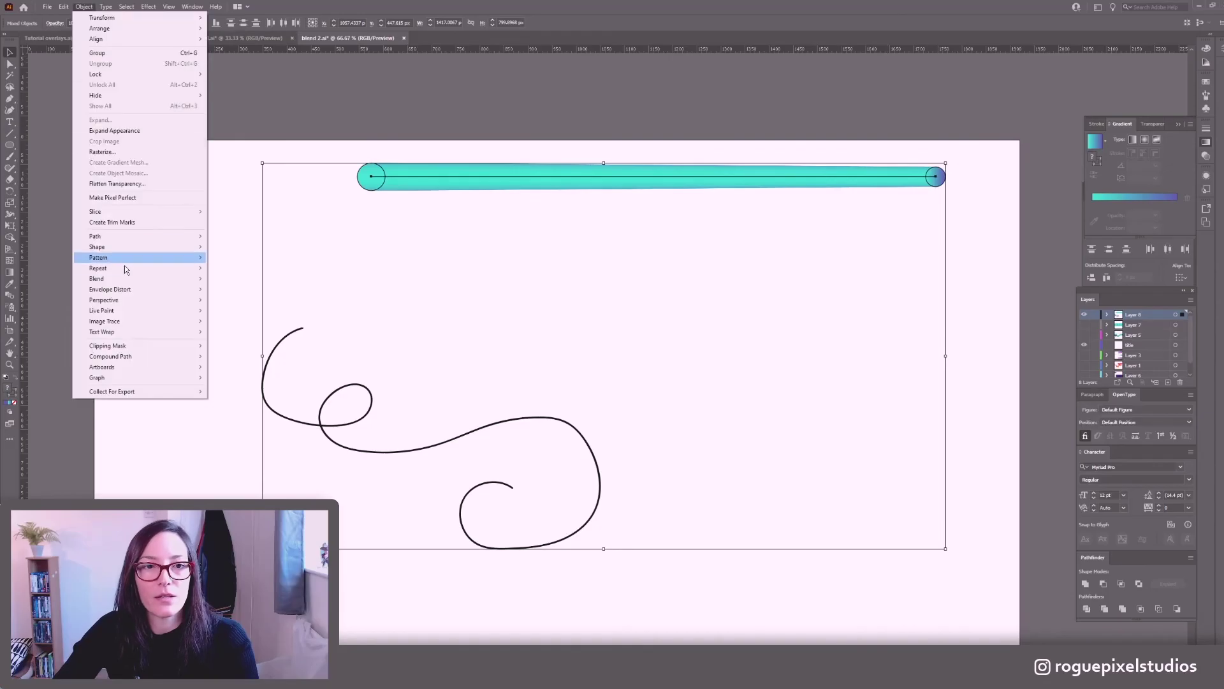
mouse_move(130, 281)
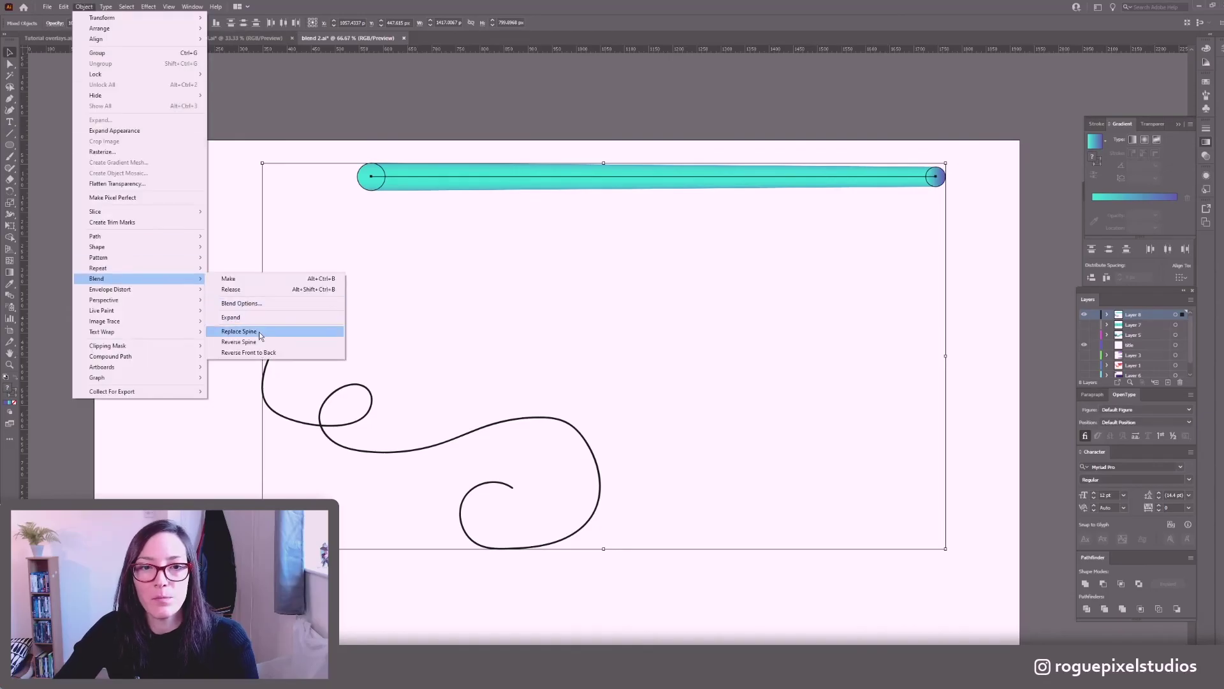
click(260, 333)
click(527, 257)
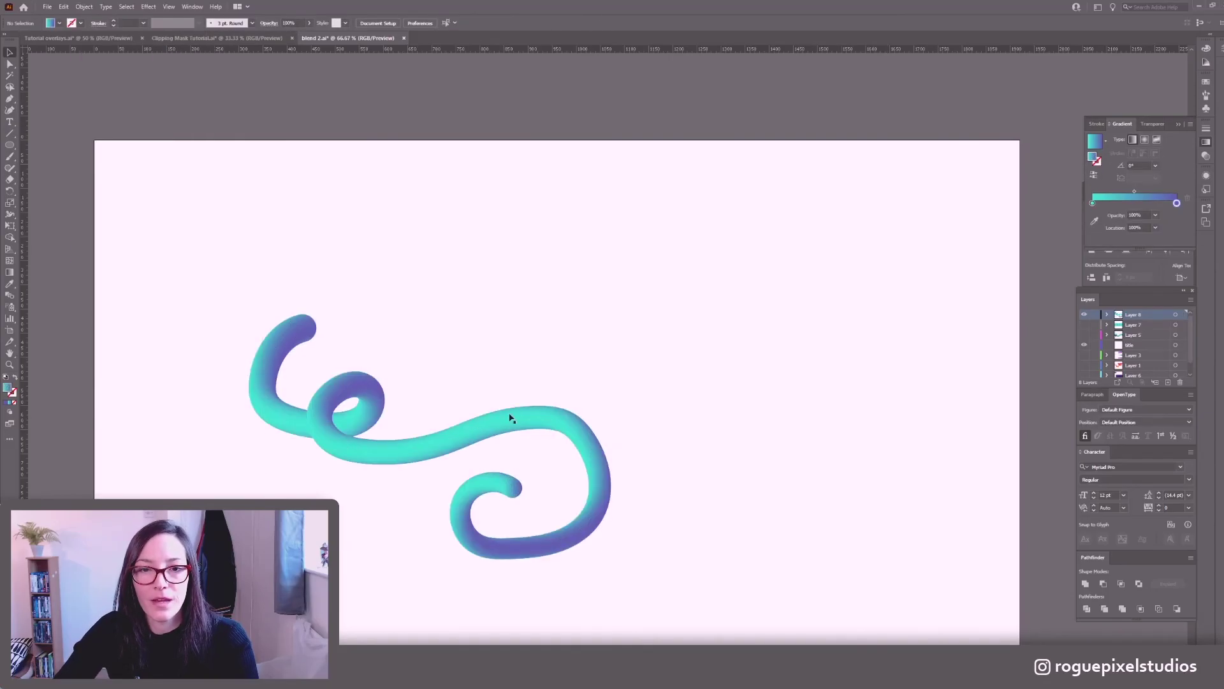
click(359, 455)
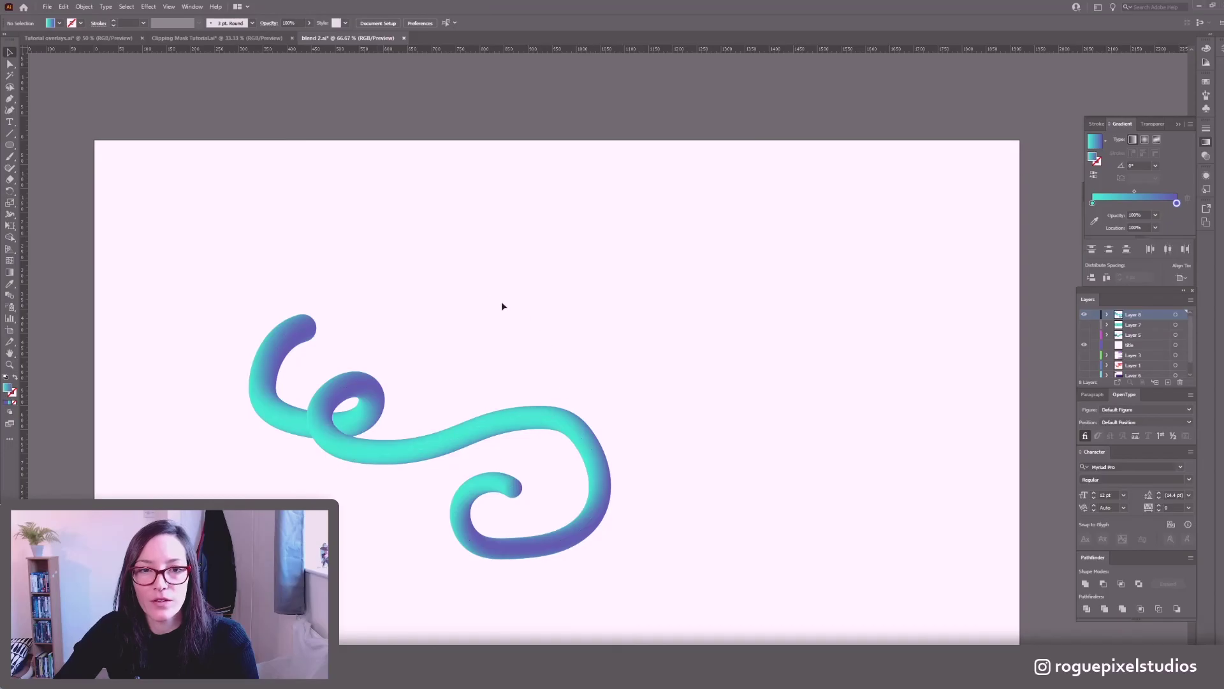
key(ctrl+plus)
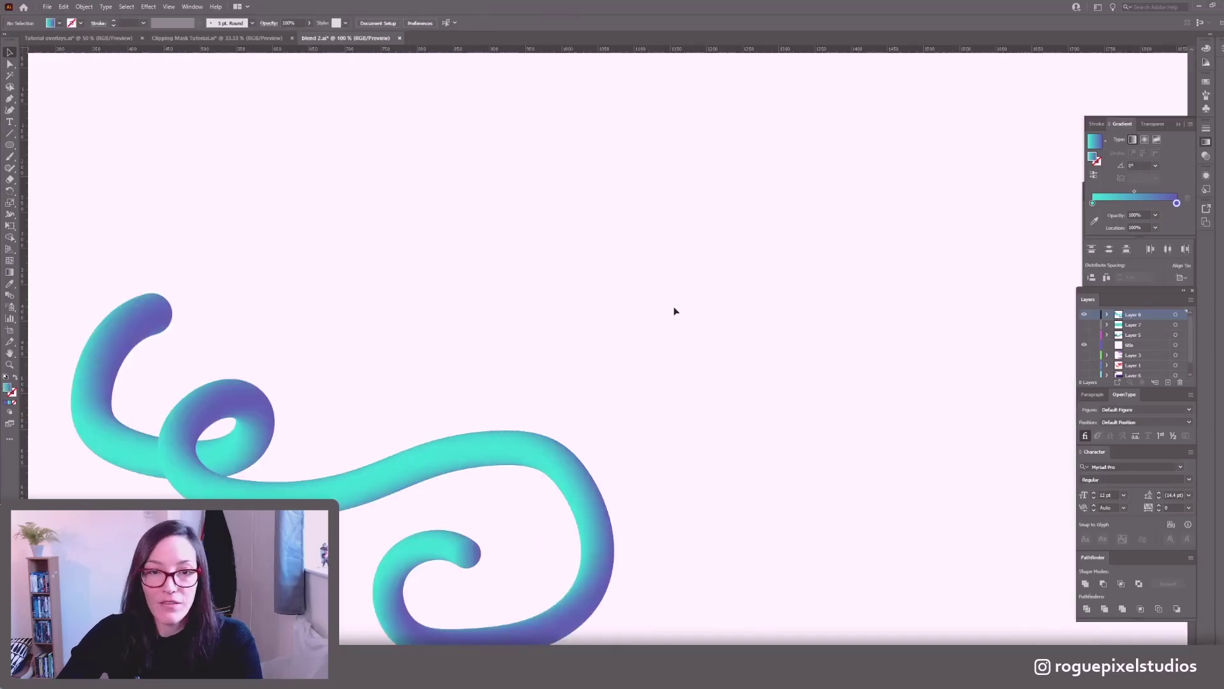
Select the tube blend's spine path with Direct Selection.
drag(330, 333, 491, 246)
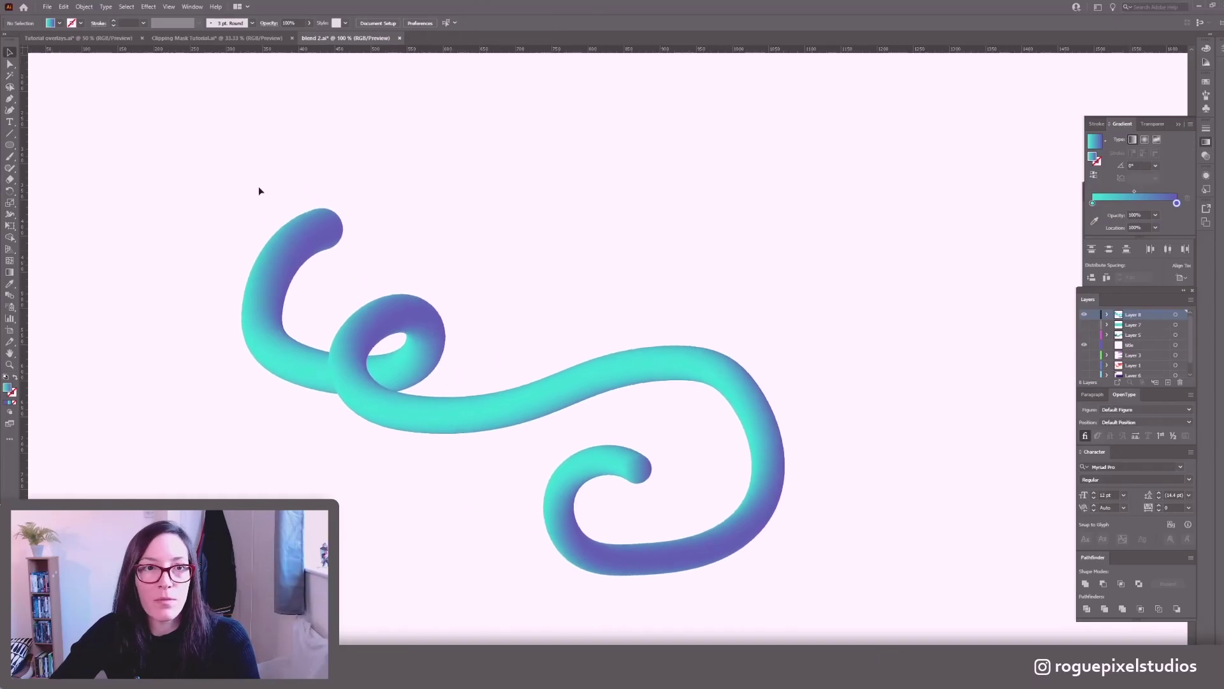
click(310, 233)
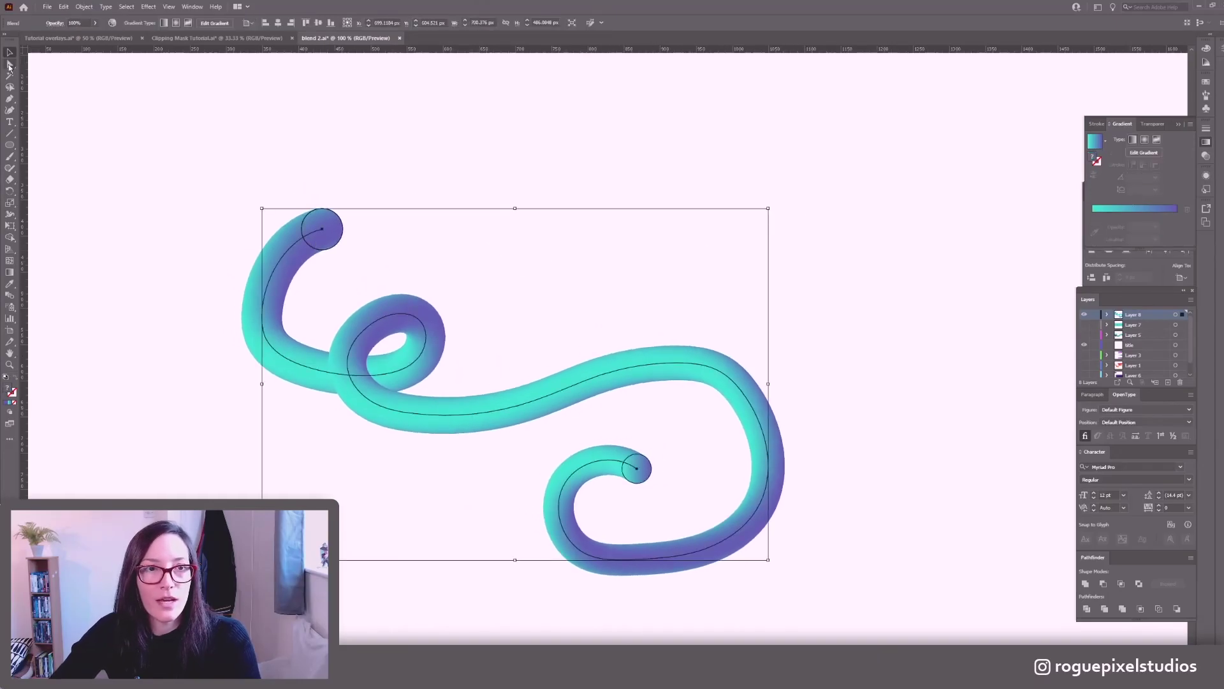
click(9, 65)
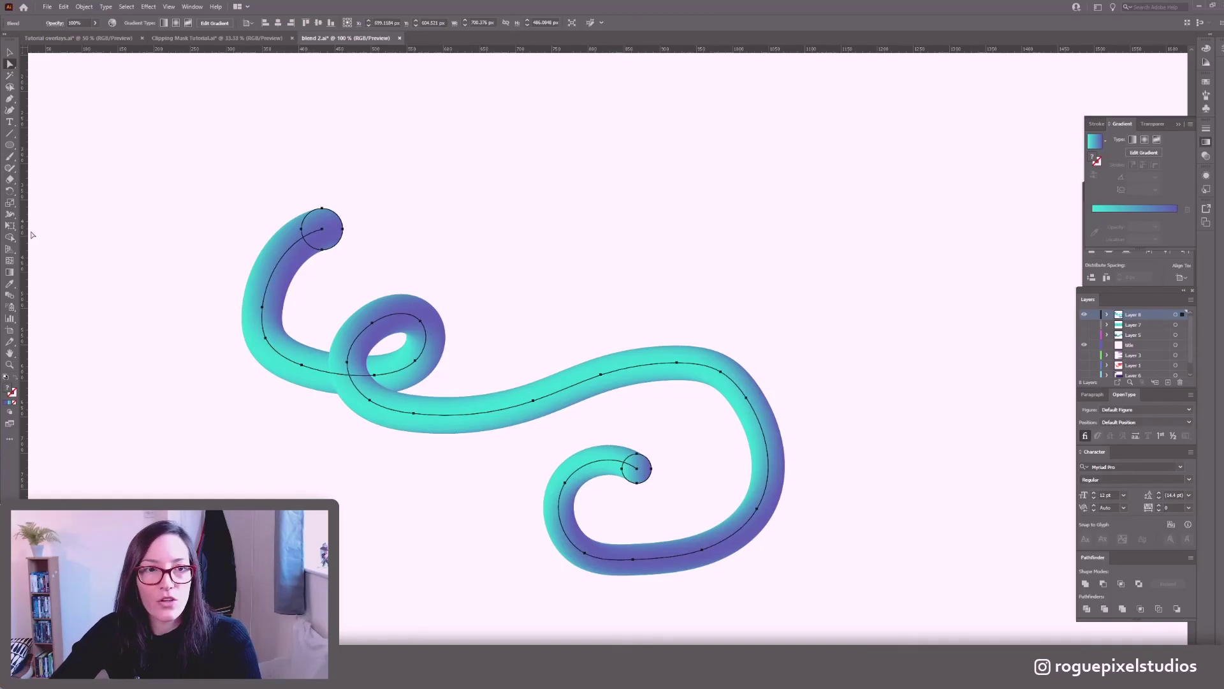
drag(9, 168, 80, 191)
key(ctrl+shift+a)
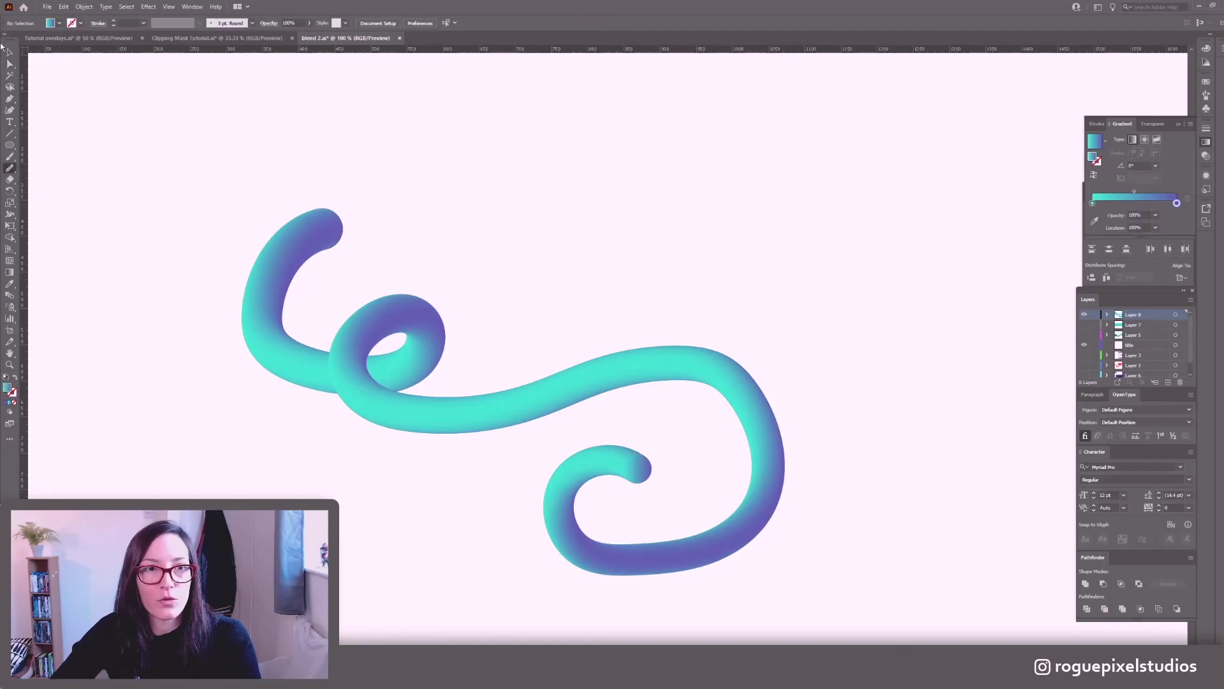
click(10, 56)
key(ctrl+a)
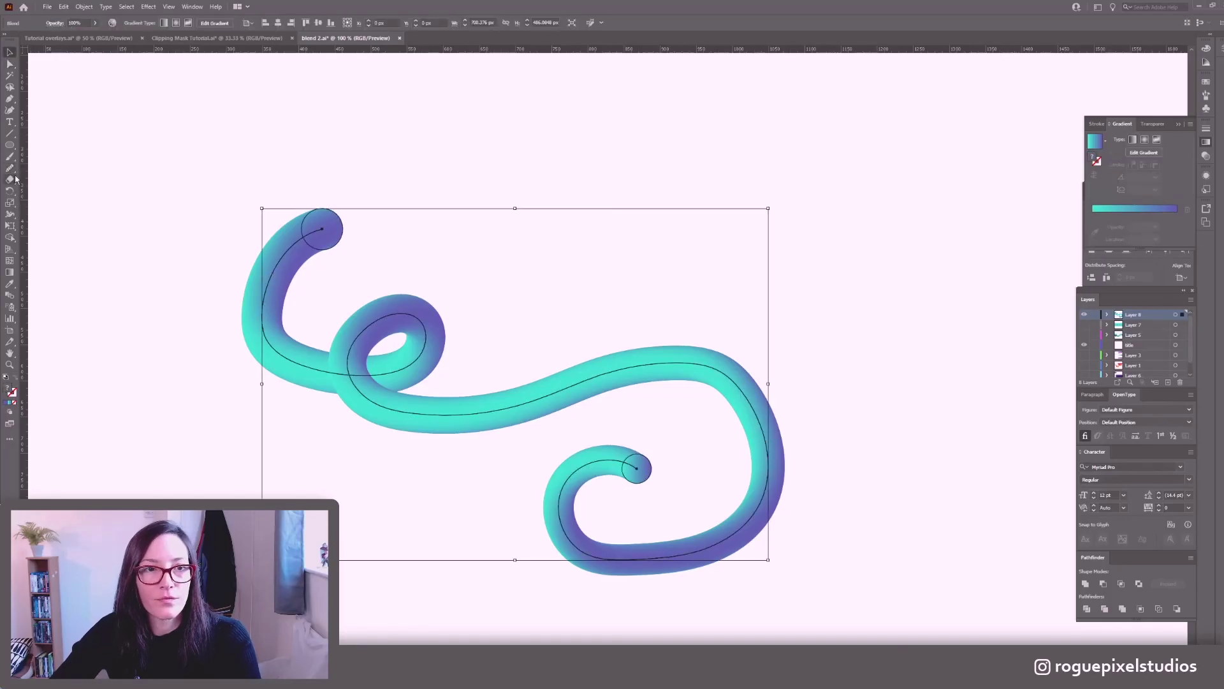
Redraw the spine's left curve into the loop and its lower left section with the Pencil.
key(n)
mouse_move(259, 290)
mouse_down()
mouse_move(278, 339)
mouse_move(385, 388)
mouse_move(418, 360)
mouse_move(419, 320)
mouse_move(383, 316)
mouse_move(364, 352)
mouse_move(376, 409)
mouse_move(420, 402)
mouse_up()
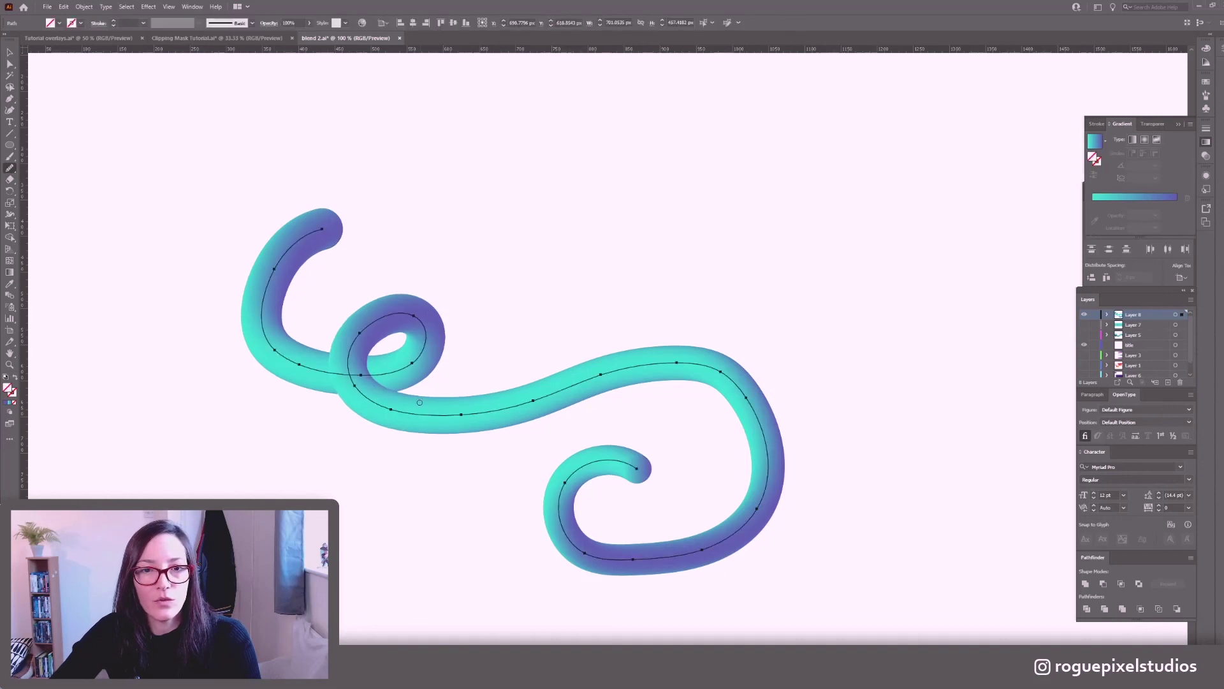
drag(268, 342, 396, 391)
key(a)
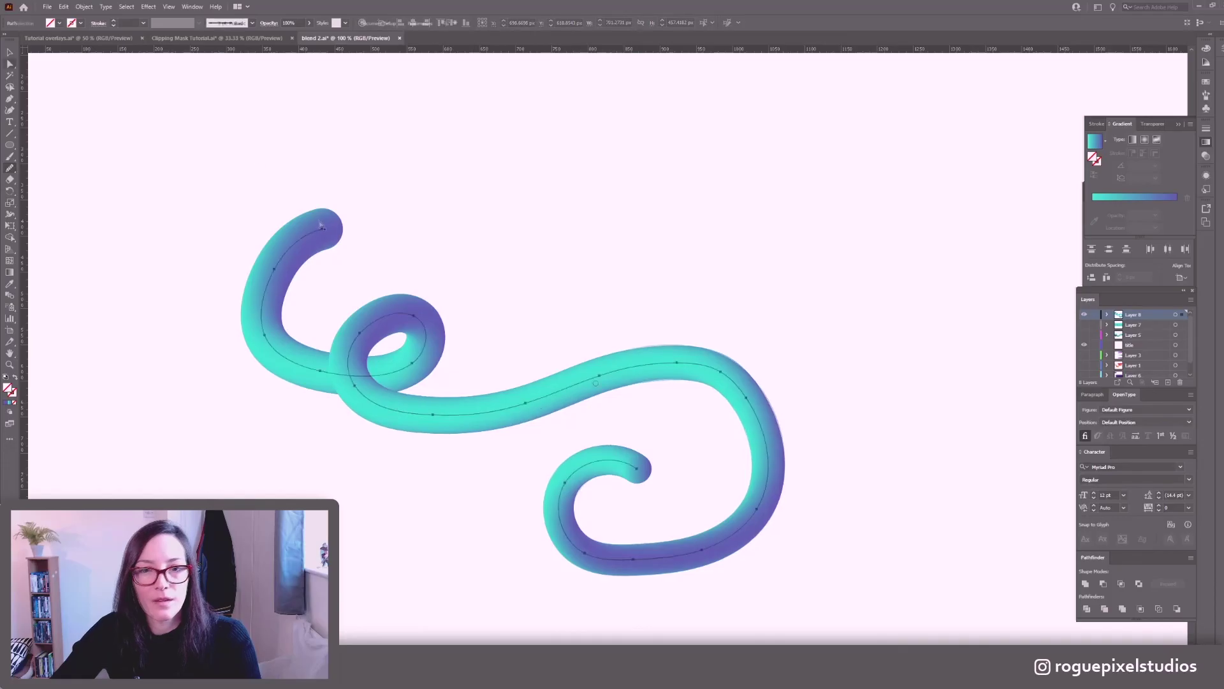
click(335, 240)
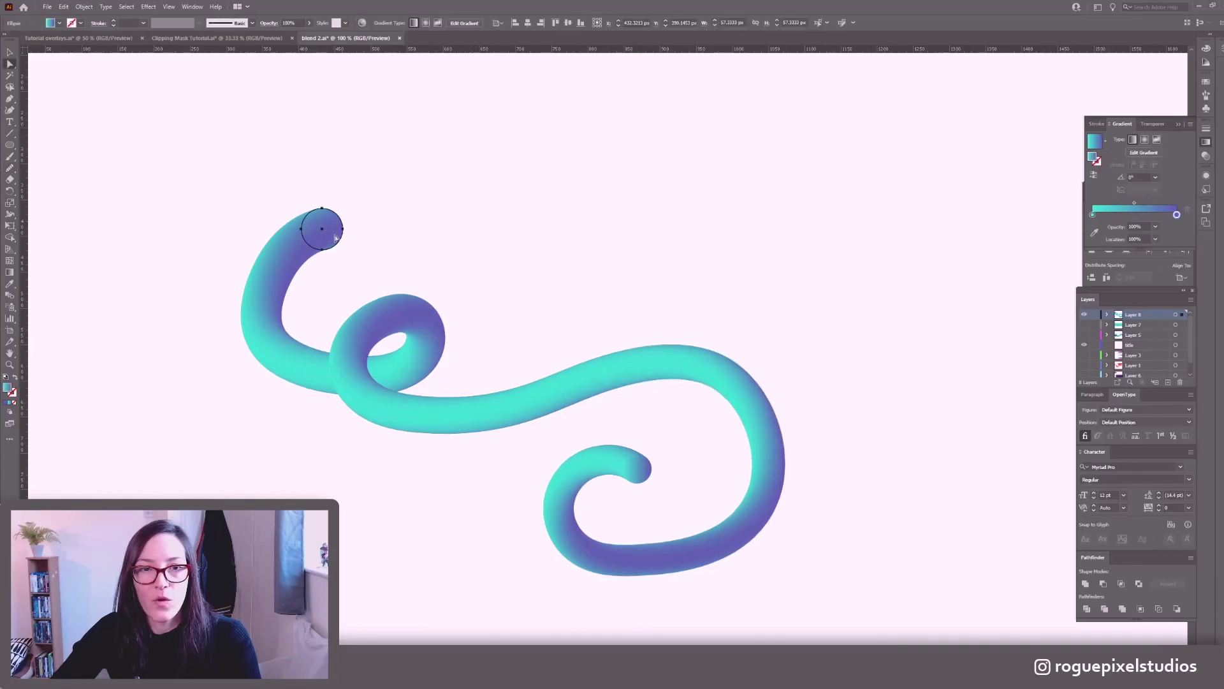
Rotate the top and bottom end circles to twist the tube's shading.
key(v)
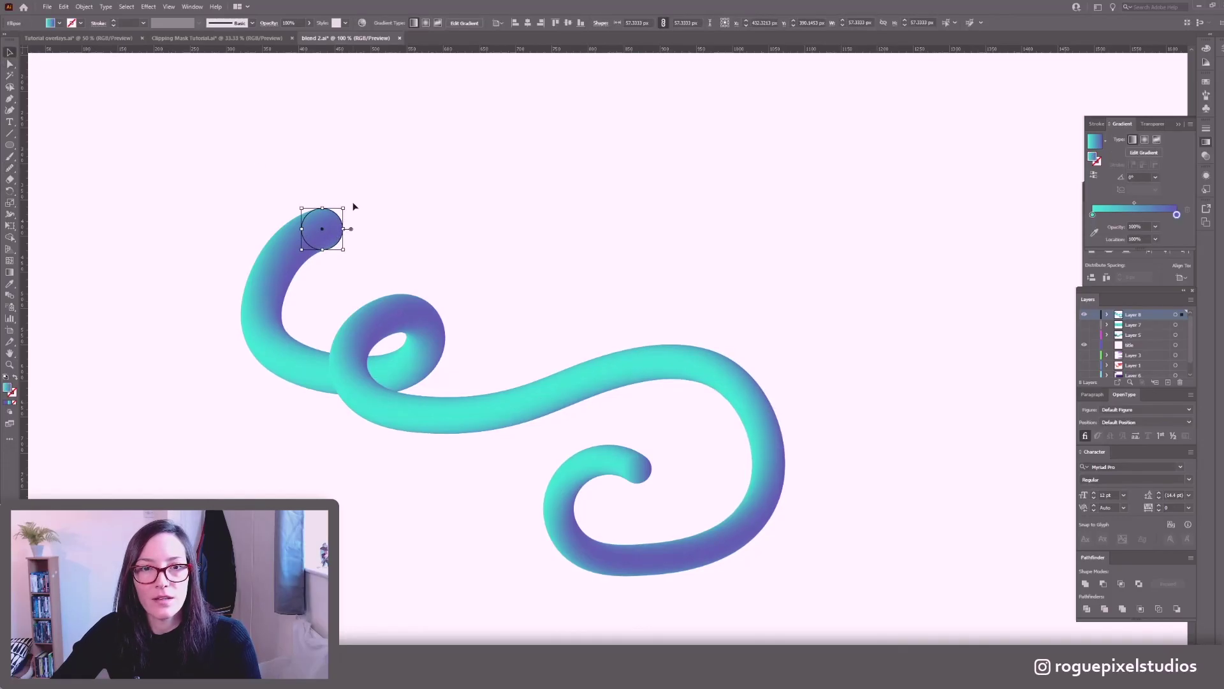
drag(346, 206, 369, 250)
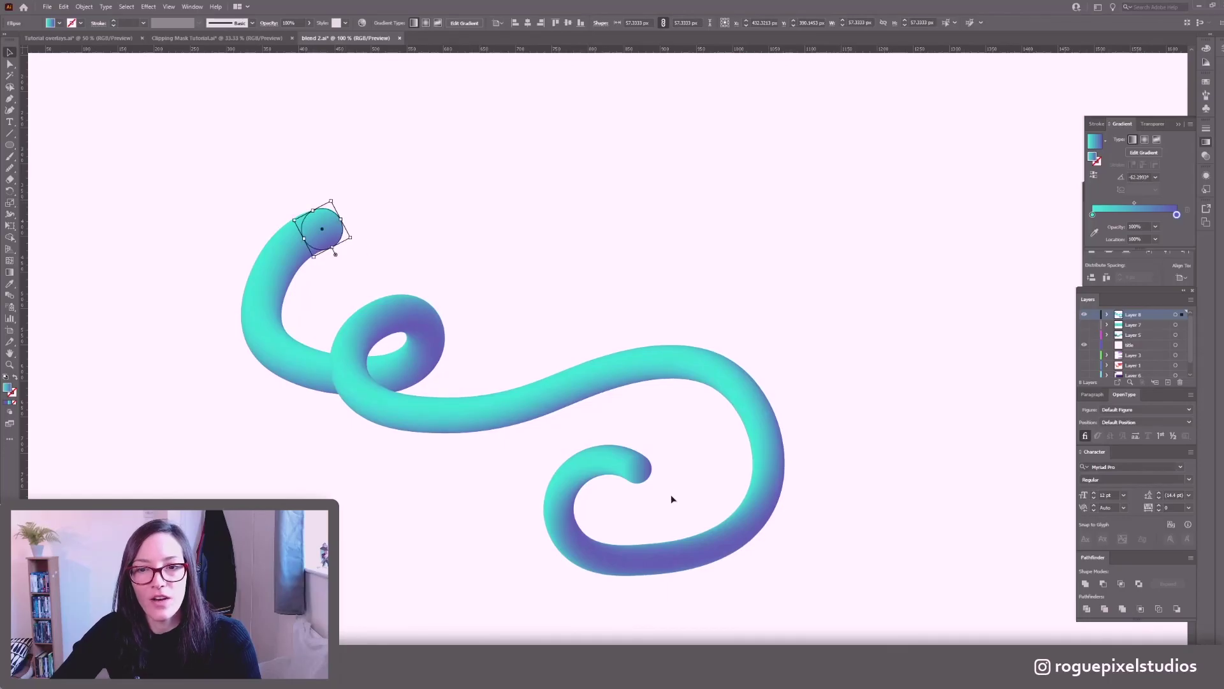
click(638, 470)
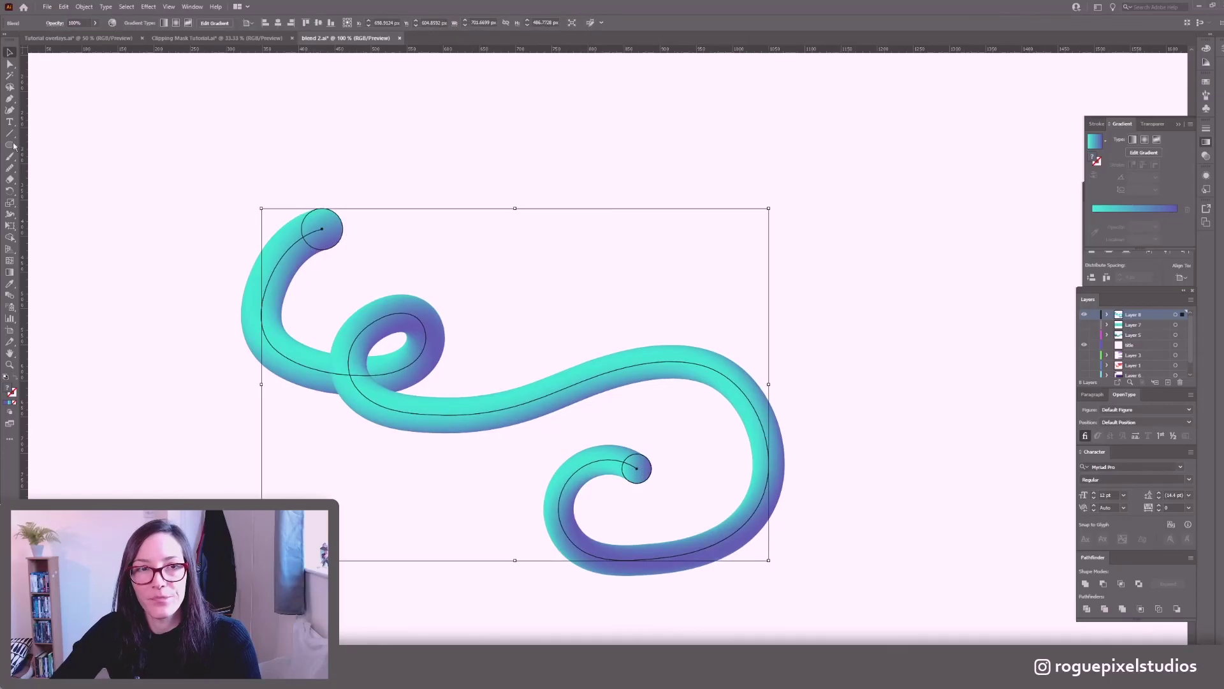
click(10, 64)
click(262, 74)
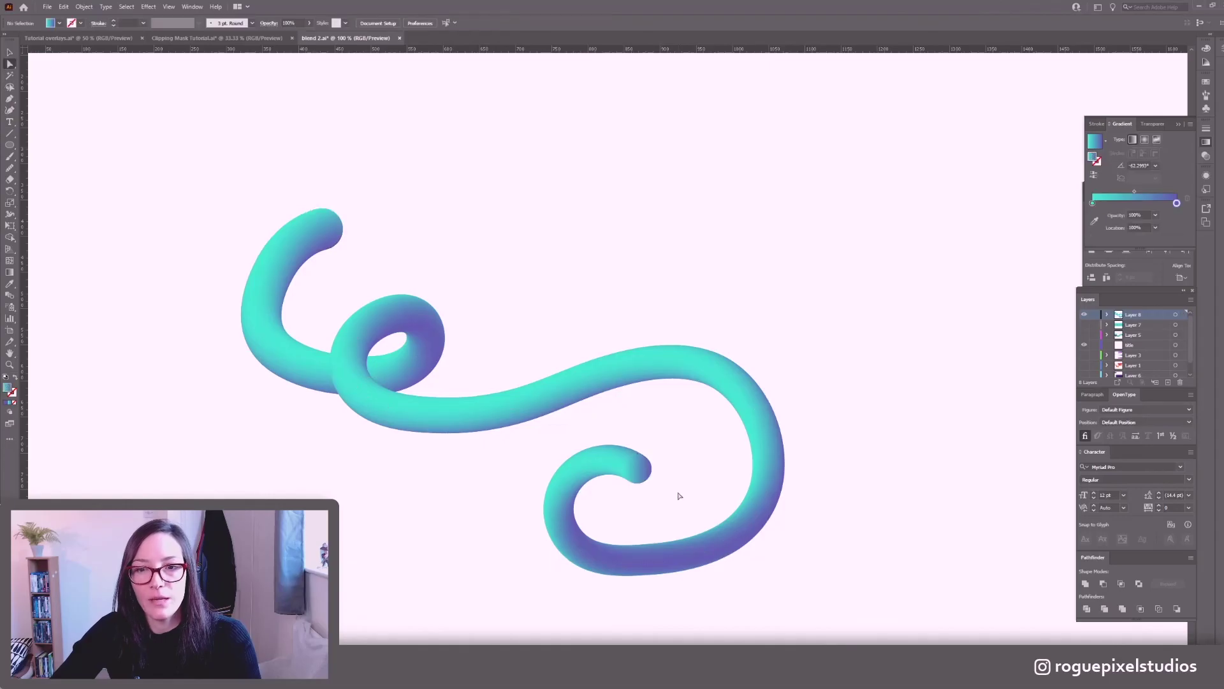
click(641, 469)
key(v)
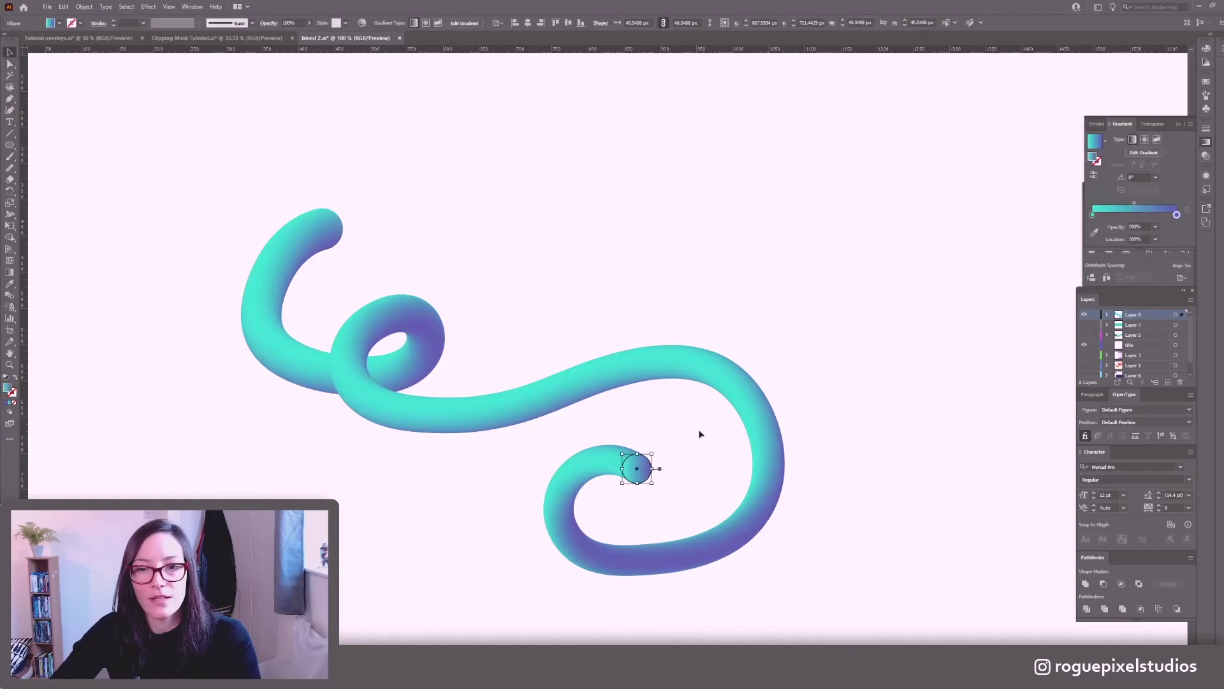
drag(659, 452, 663, 465)
click(86, 143)
Enlarge the top end circle to thicken the tube at its upper tip.
click(9, 64)
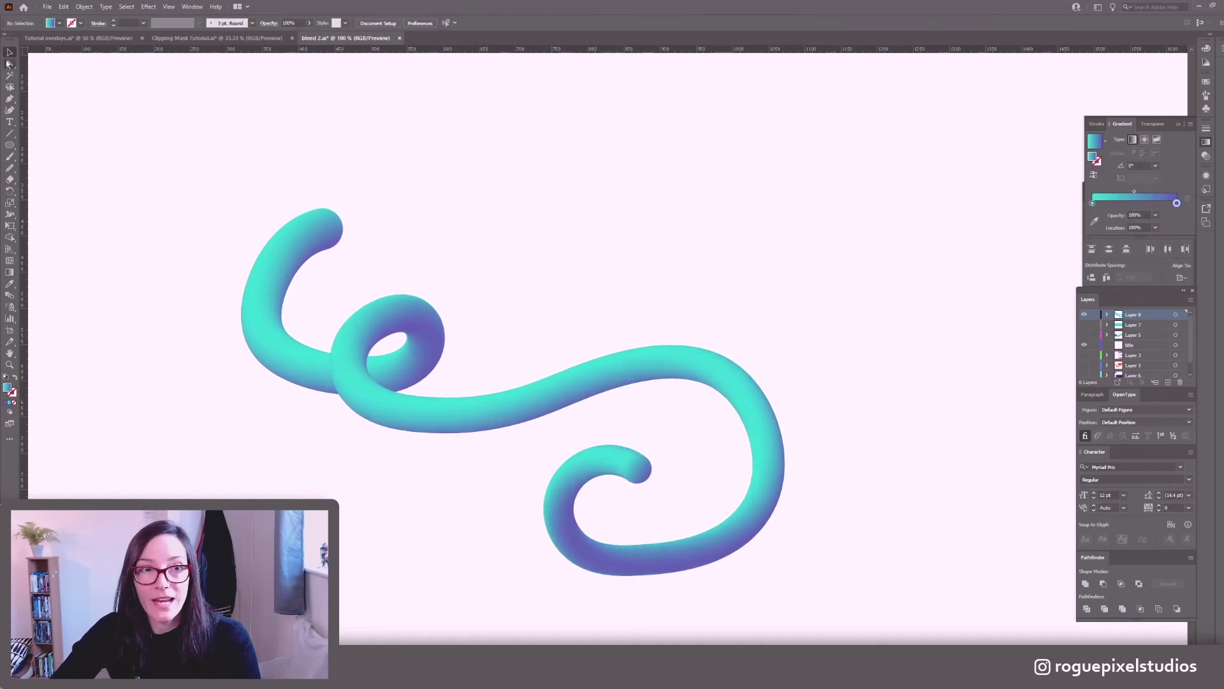
click(333, 228)
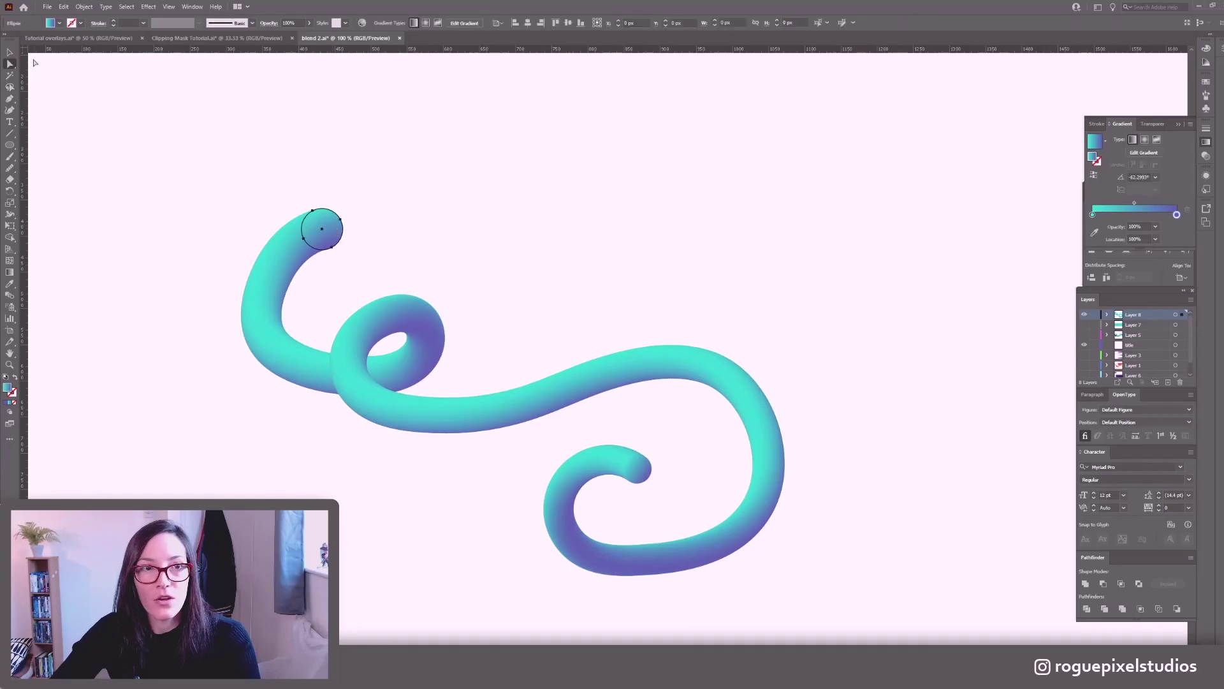
key(v)
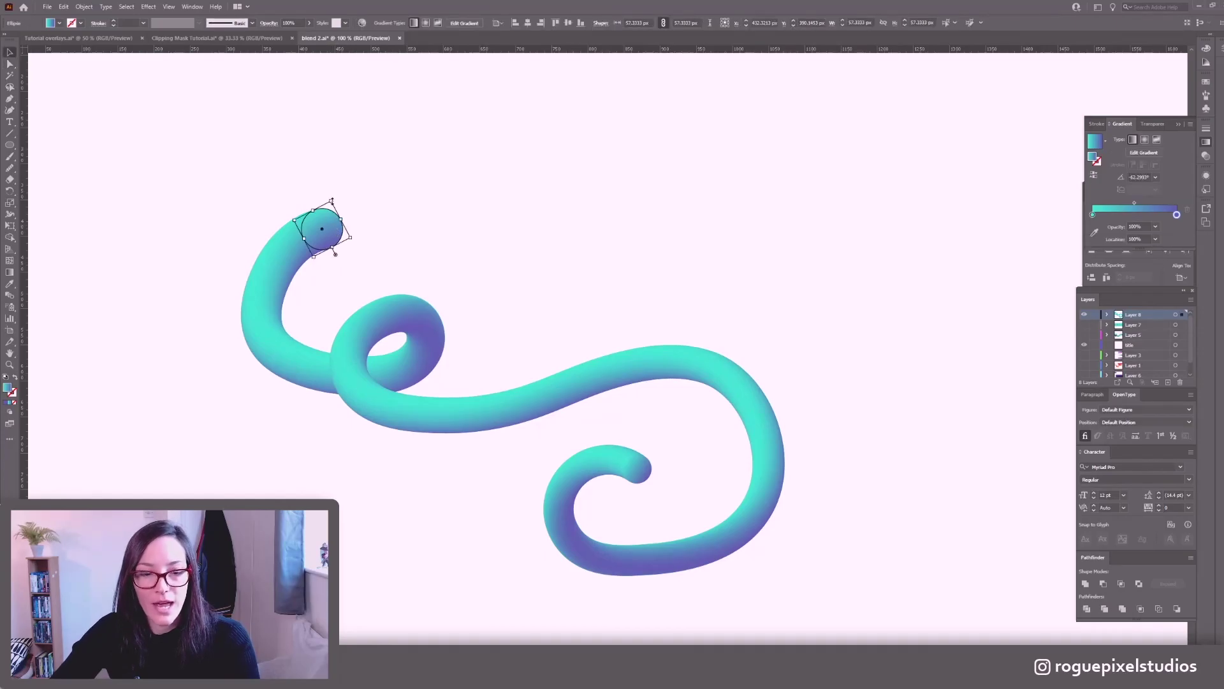
mouse_move(331, 200)
mouse_down()
mouse_move(348, 160)
mouse_move(318, 221)
mouse_move(352, 187)
mouse_up()
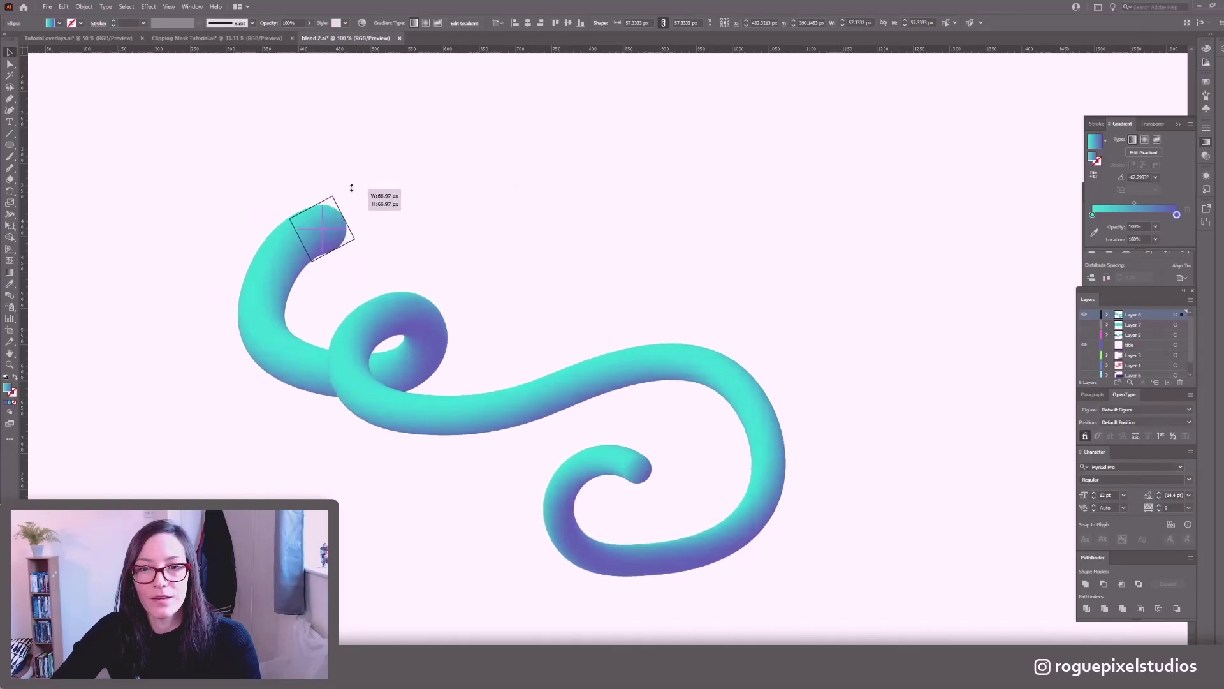
click(514, 181)
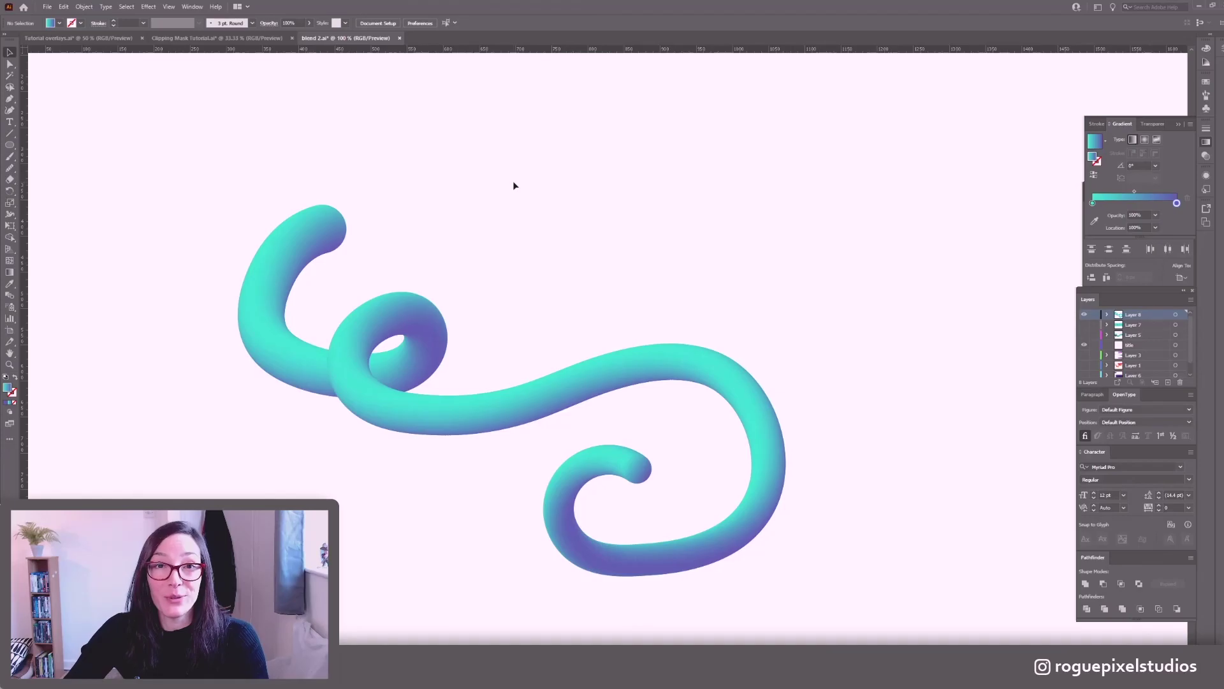